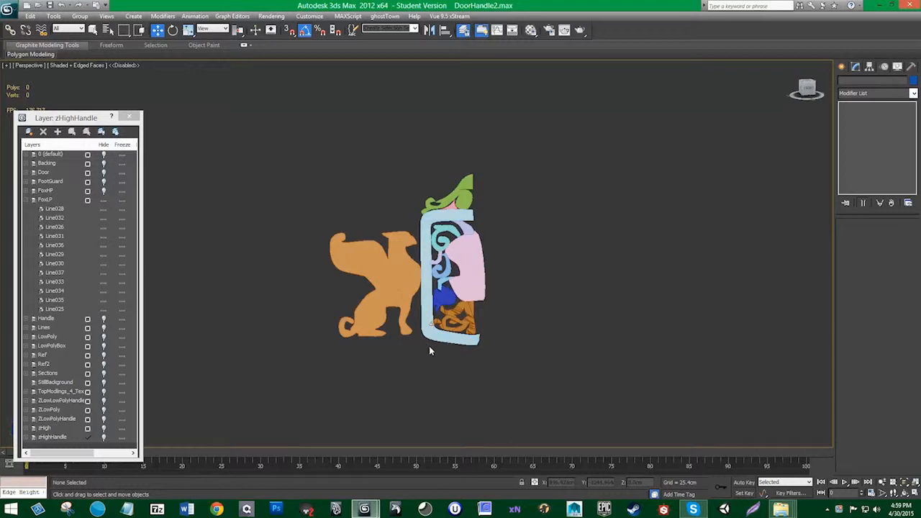
Step: Attach all the other low-poly pieces of the FoxLP layer to the orange animal silhouette, making one object
middle_click_drag(429, 346, 395, 327)
left_click(362, 244)
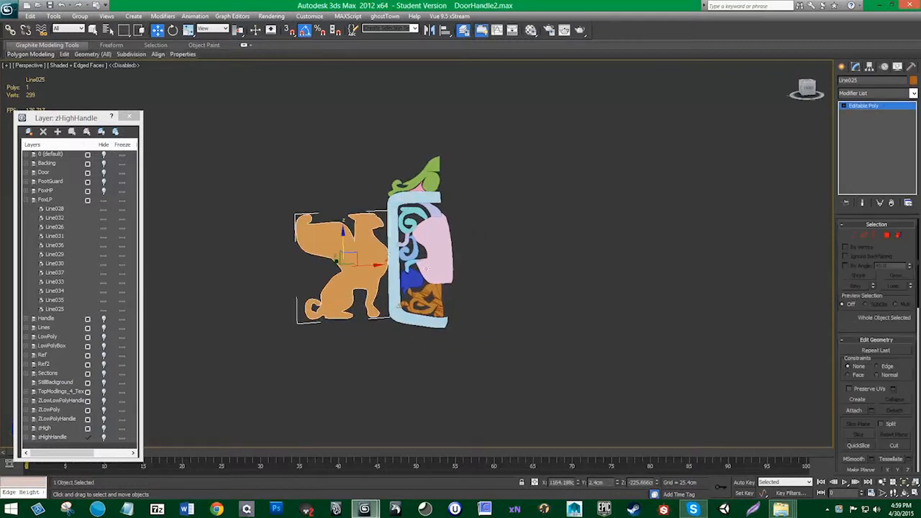
left_click(854, 411)
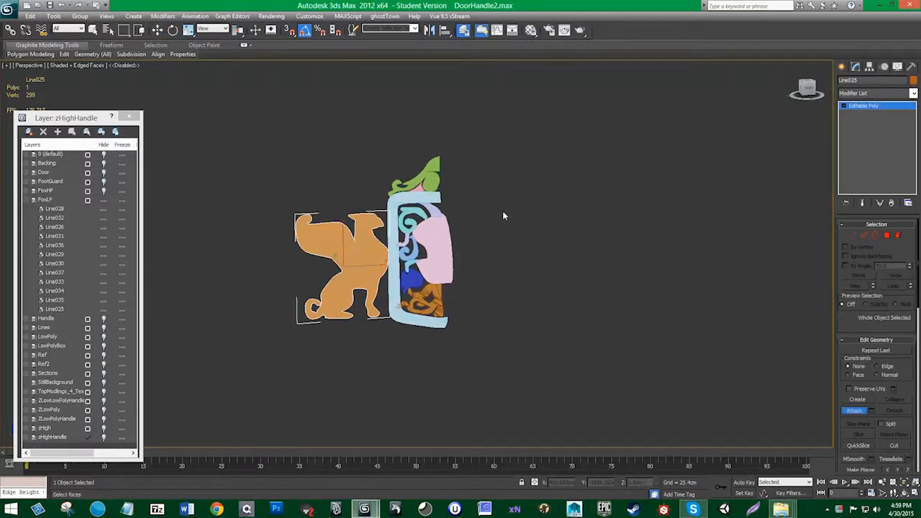
left_click(441, 176)
left_click(424, 190)
left_click(424, 196)
left_click(419, 214)
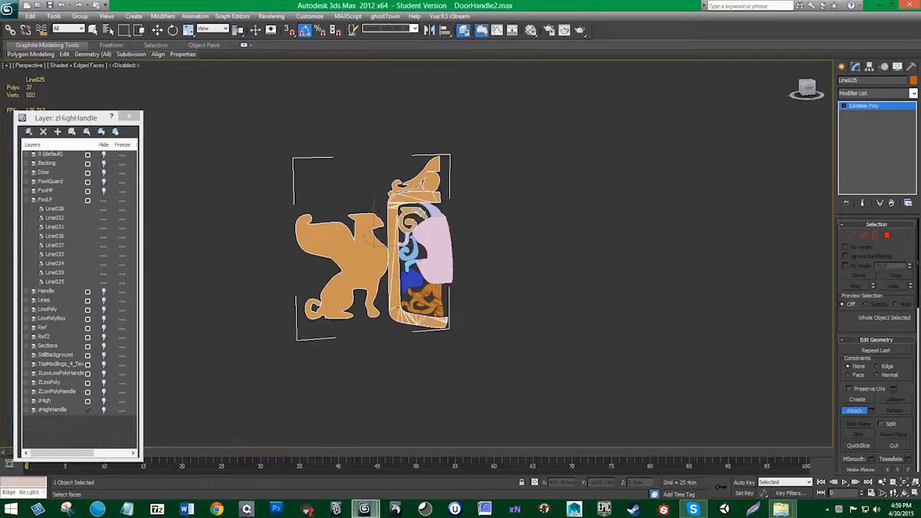
left_click(432, 211)
left_click(429, 241)
left_click(407, 246)
left_click(404, 250)
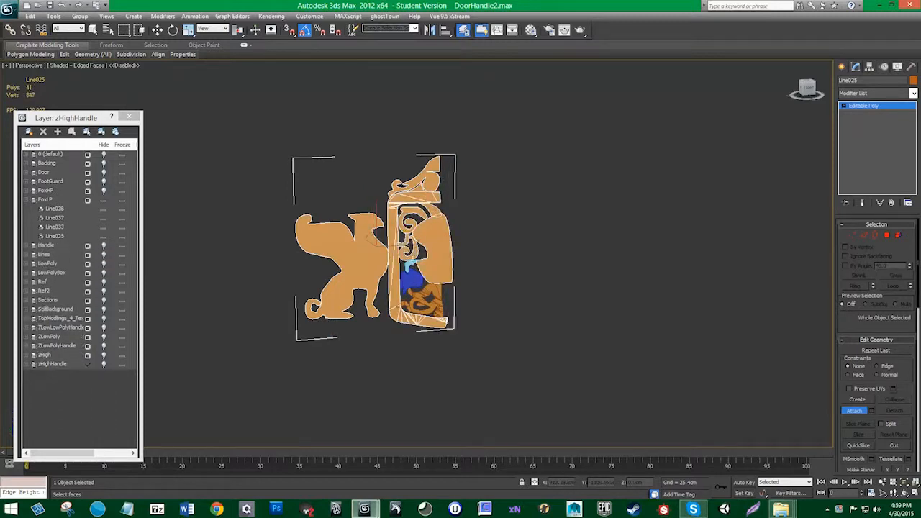
left_click(413, 278)
left_click(436, 297)
left_click(437, 300)
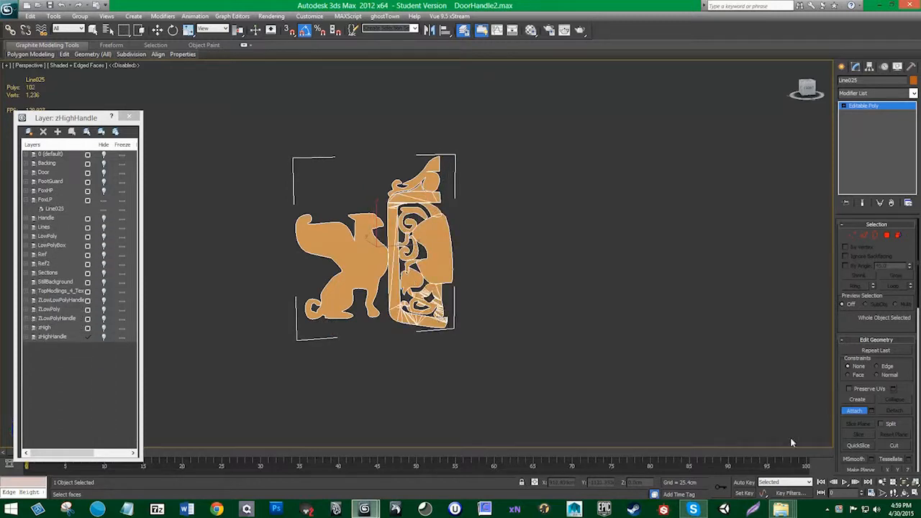
left_click(847, 410)
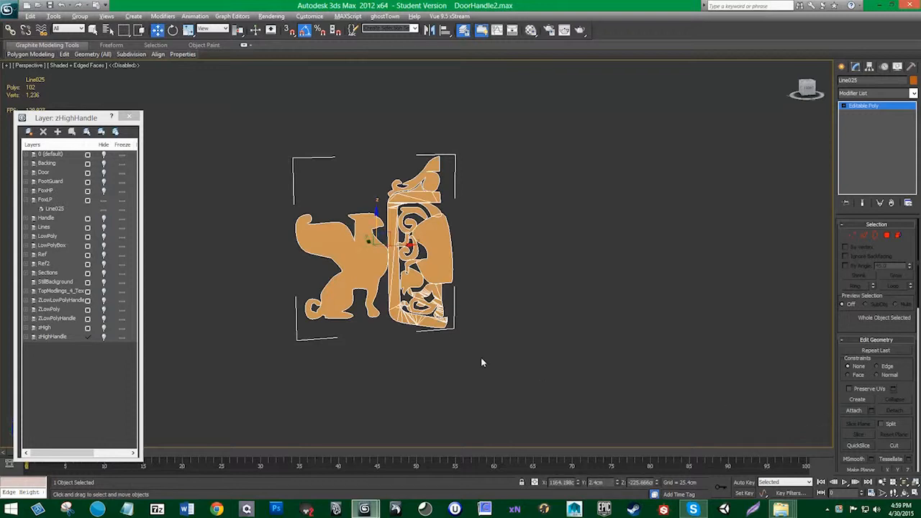
Step: Unhide the FoxHP layer and rename the merged low-poly object FoxLP
middle_click_drag(481, 357, 496, 357, "alt")
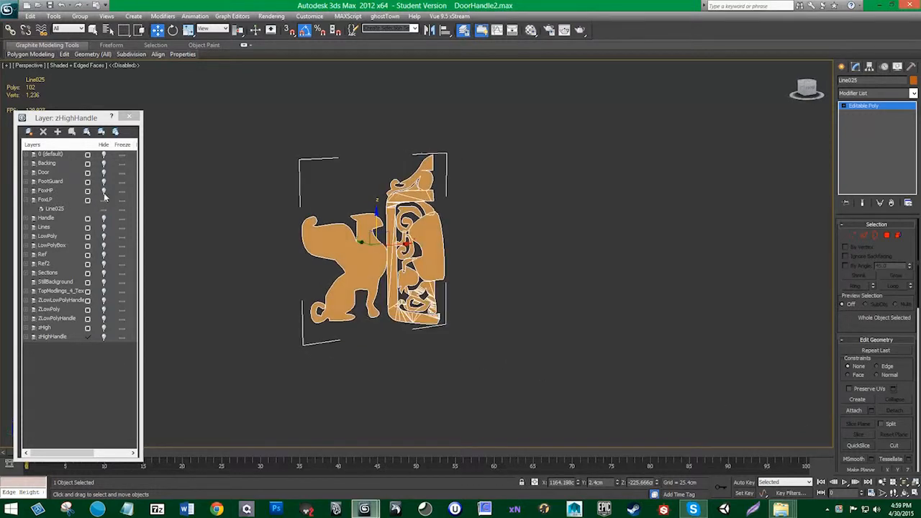
left_click(104, 192)
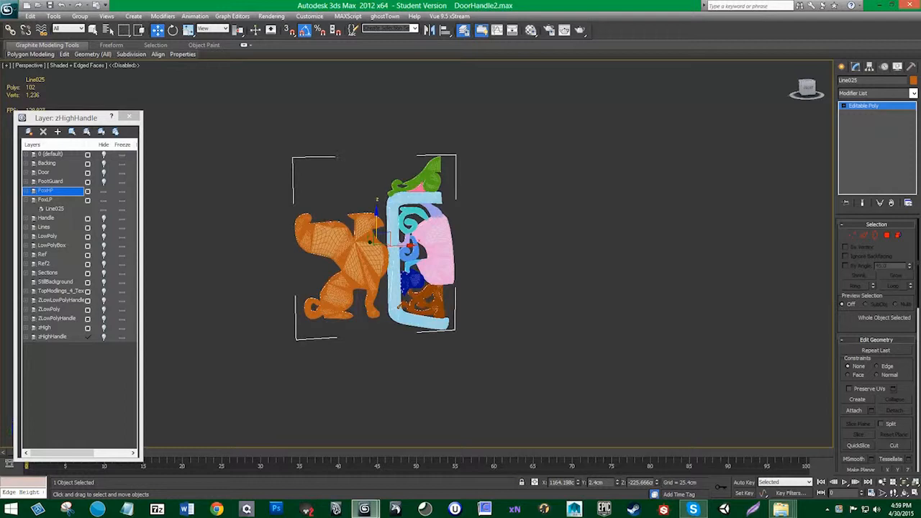
left_click_drag(873, 81, 702, 85)
type("FoxLP")
Step: Add an Unwrap UVW modifier to the FoxLP object and open its UV editor
left_click(914, 93)
scroll(878, 288, "down", 15)
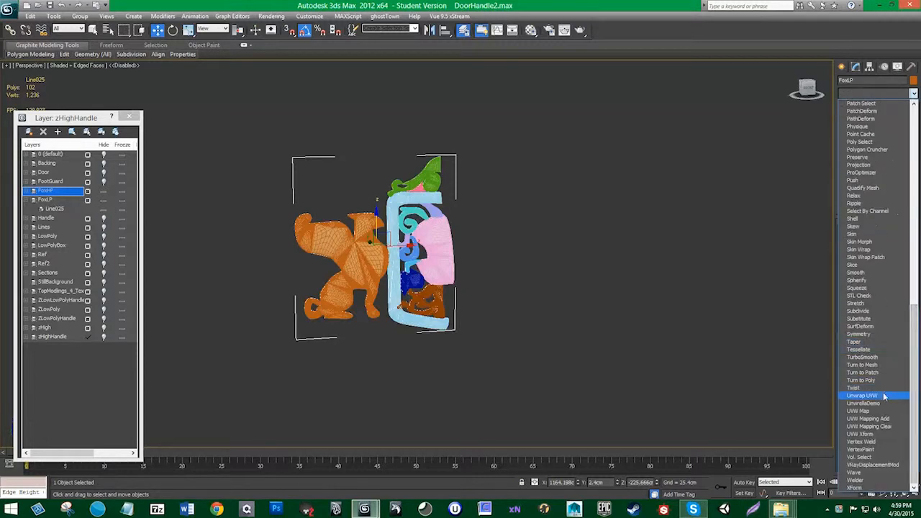
left_click(884, 396)
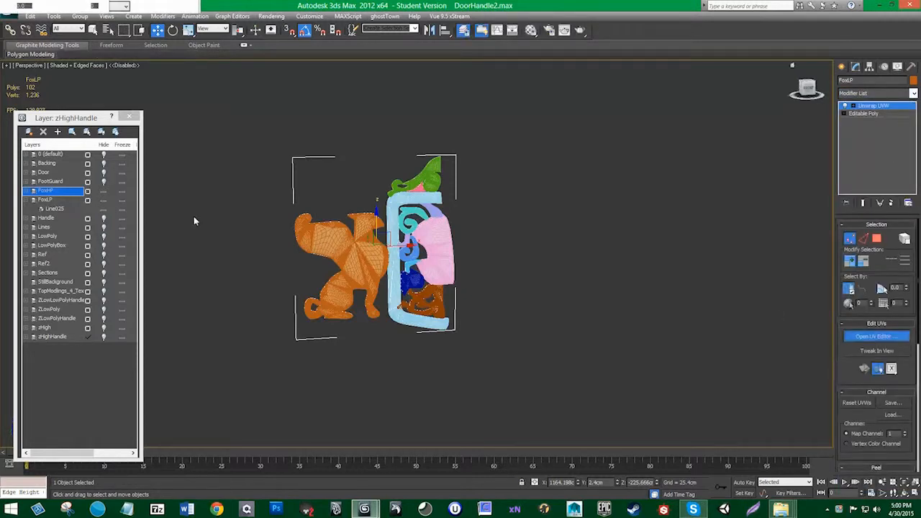
double_click(173, 44)
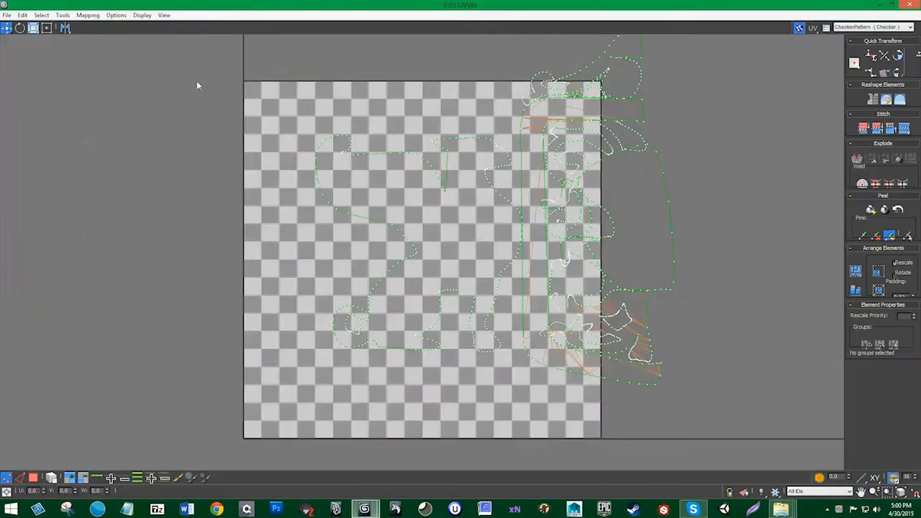
Step: Scale all of FoxLP's UV polygons down to a small cluster and move it toward the upper-left corner of the UV tile
left_click(36, 477)
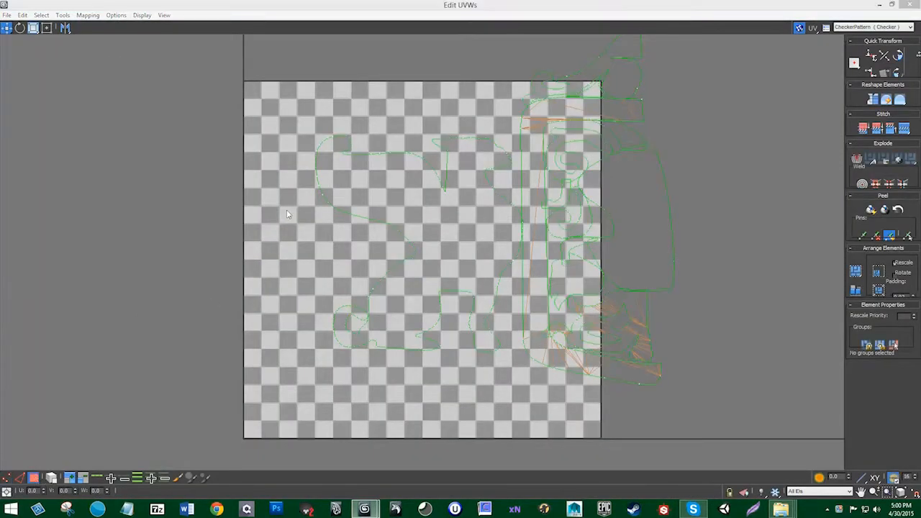
scroll(268, 224, "down", 3)
key("ctrl+a")
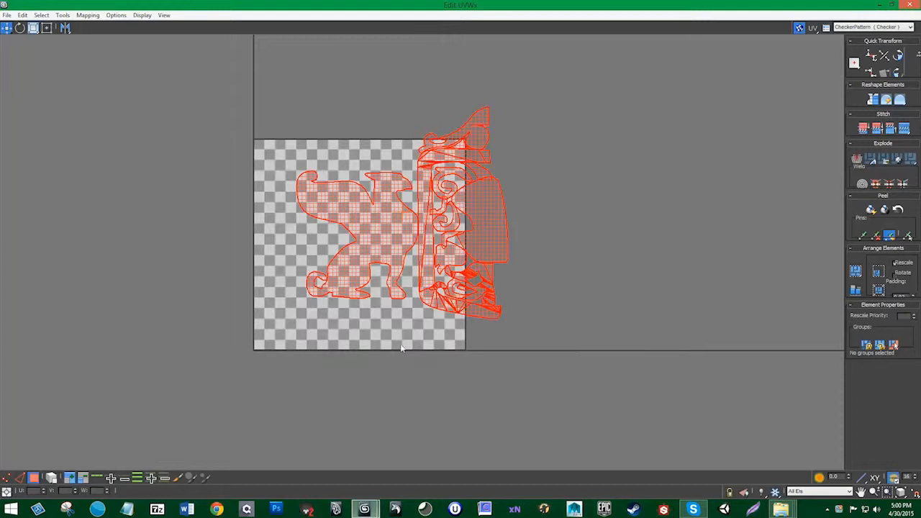
left_click(847, 27)
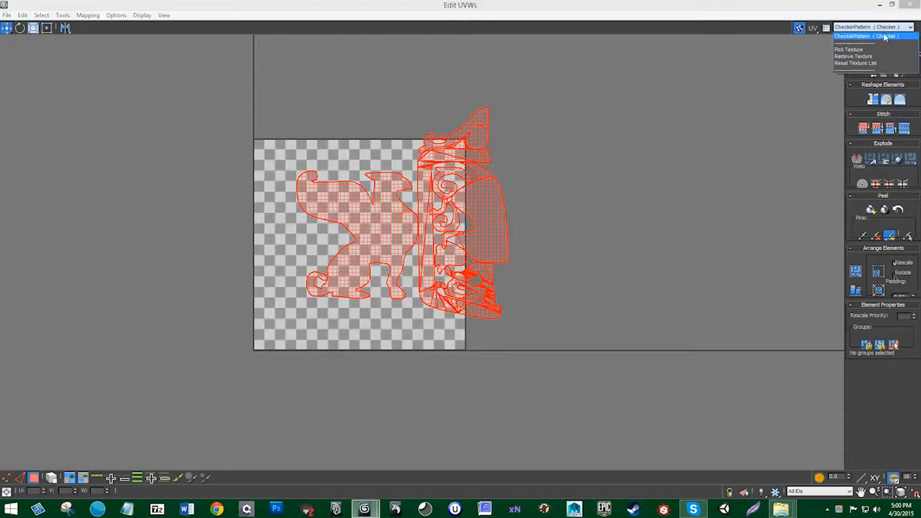
left_click(873, 33)
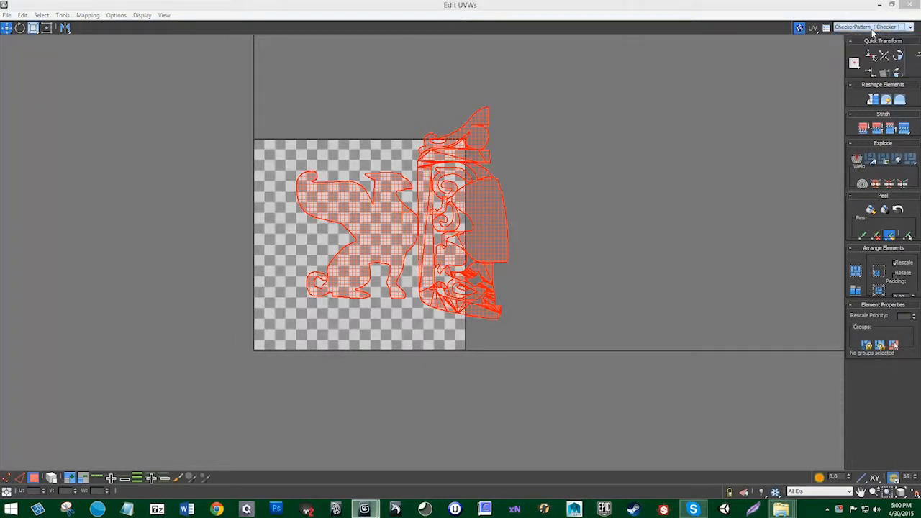
left_click(34, 29)
left_click_drag(494, 192, 419, 248, "shift")
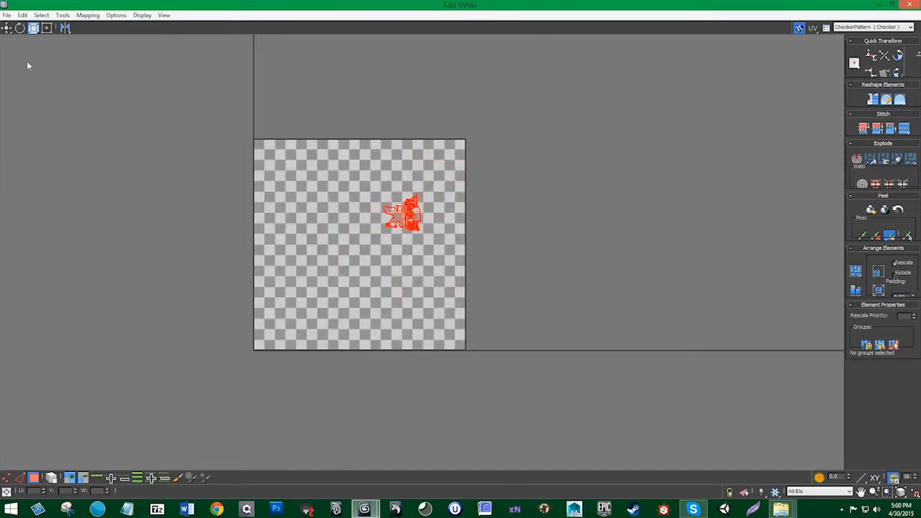
left_click(6, 29)
left_click_drag(400, 214, 273, 118)
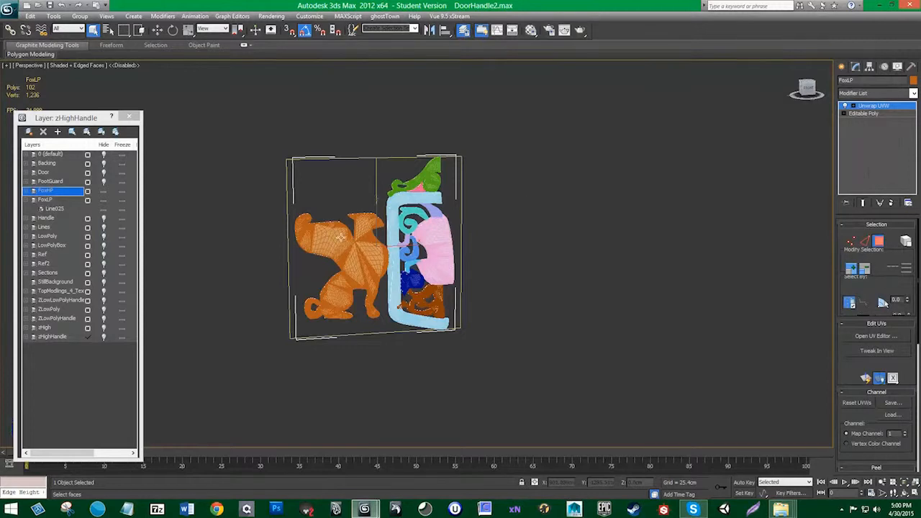
Step: Unhide the Handle layer and collapse FoxLP's modifier stack to an Editable Poly
left_click(105, 218)
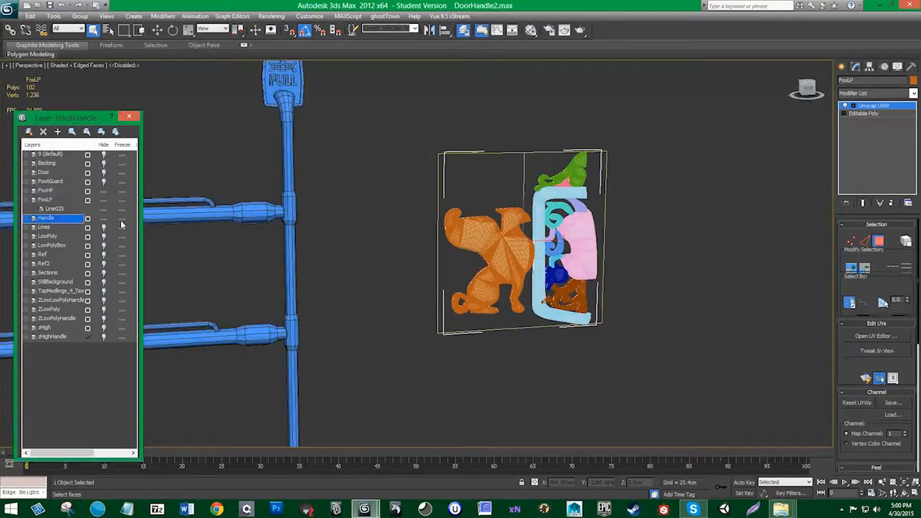
middle_click_drag(223, 259, 270, 241)
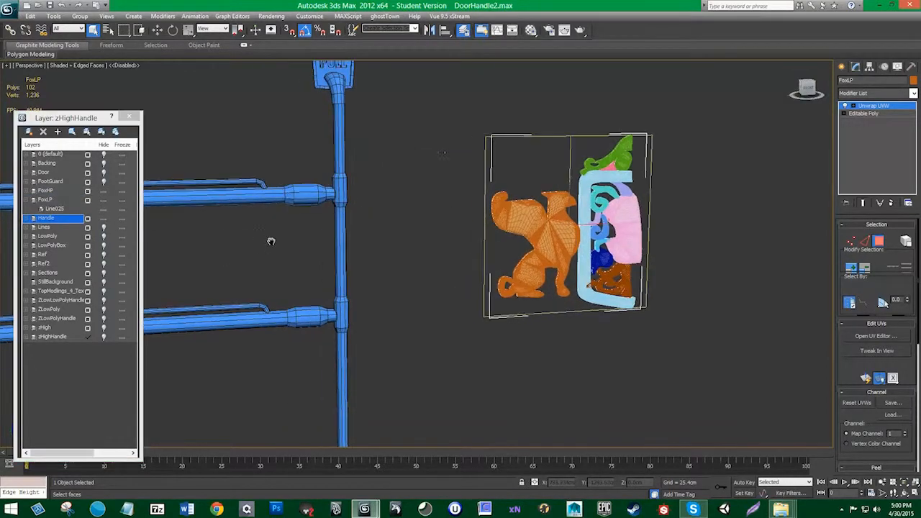
right_click(870, 106)
left_click(814, 118)
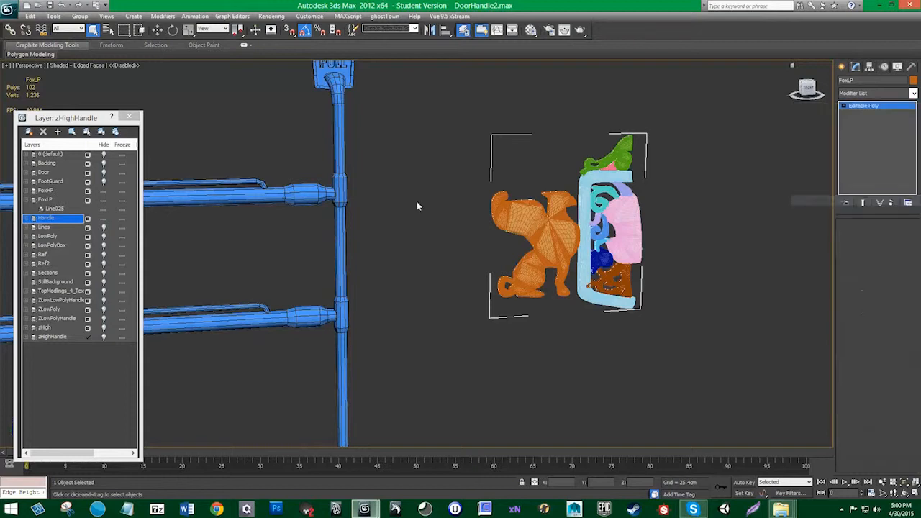
Step: Add an Unwrap UVW modifier to the blue door handle object and open its UV editor
left_click(343, 189)
left_click(914, 93)
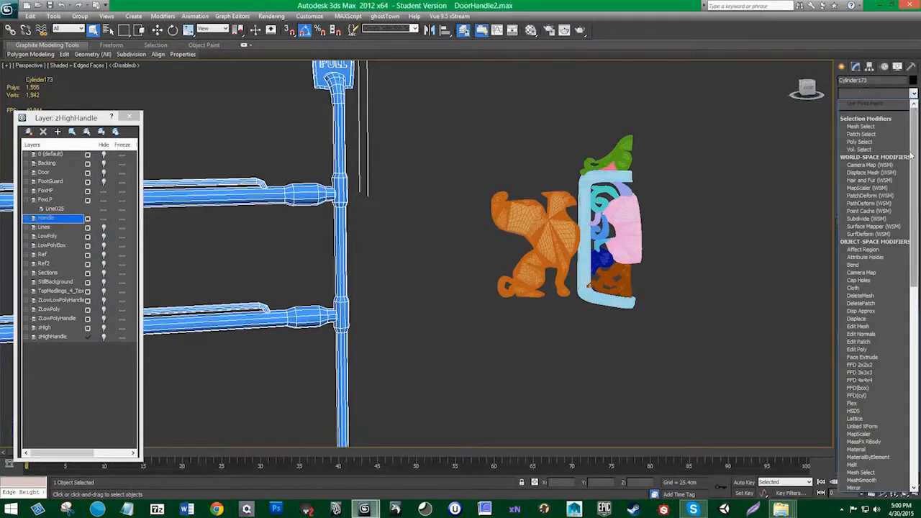
scroll(875, 324, "down", 10)
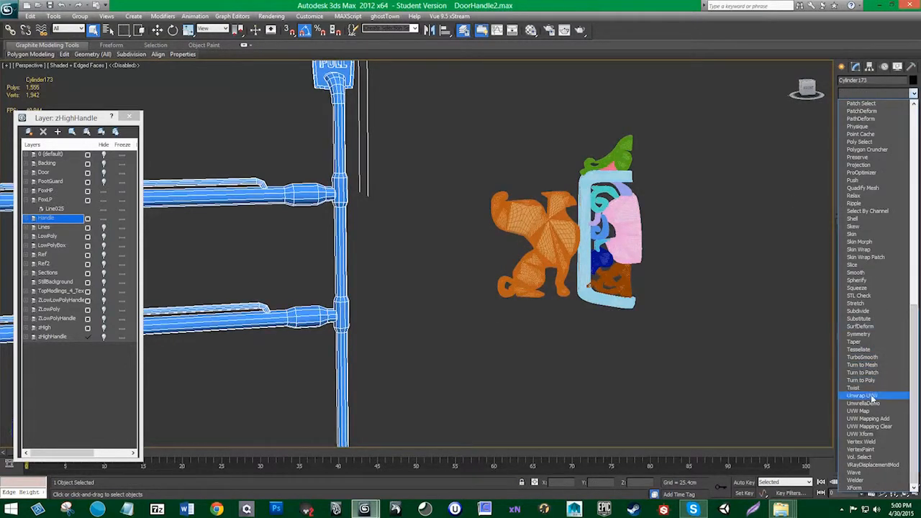
left_click(874, 396)
left_click(876, 336)
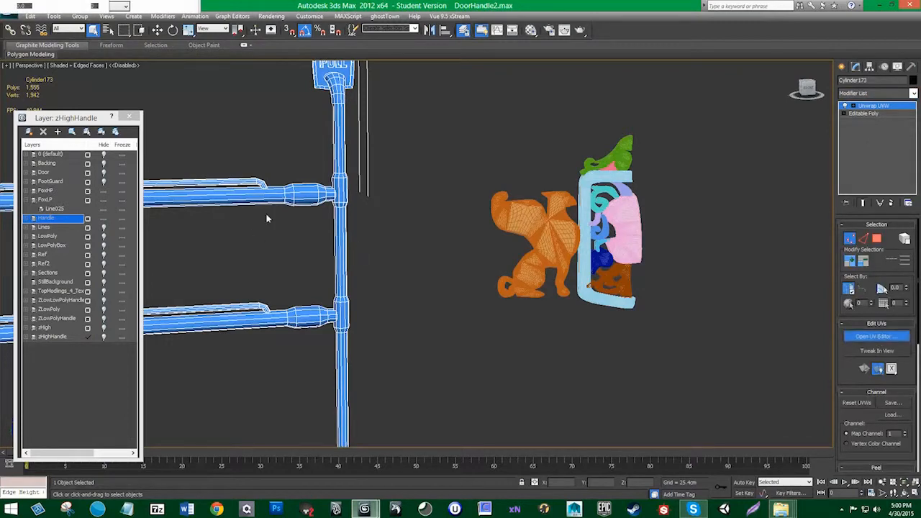
left_click_drag(211, 8, 288, 0)
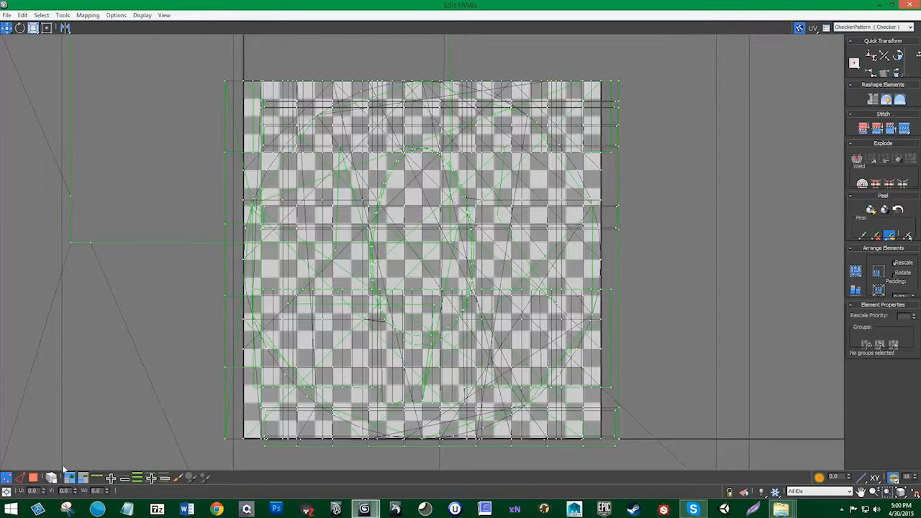
Step: Apply Normal Mapping with the Box Mapping option to all of the handle's UV polygons
left_click(33, 478)
scroll(202, 326, "down", 3)
scroll(202, 326, "down", 3)
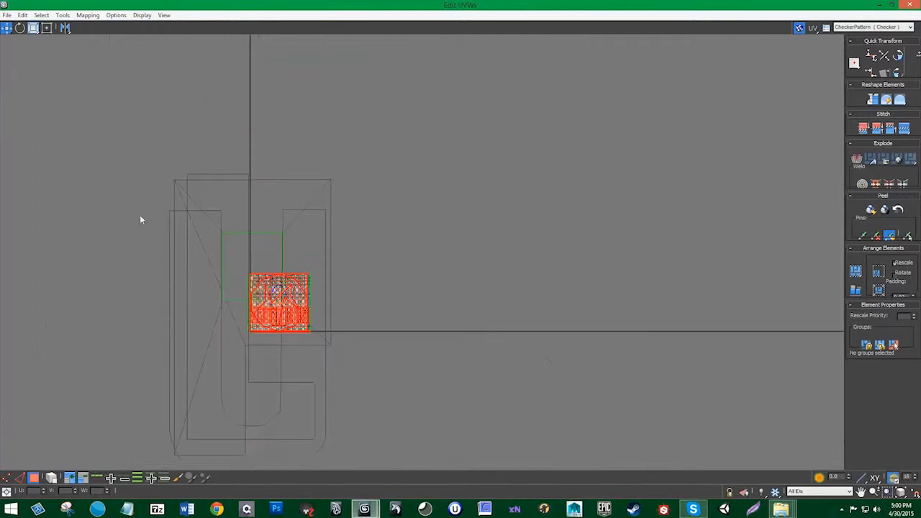
key("ctrl+a")
left_click(88, 15)
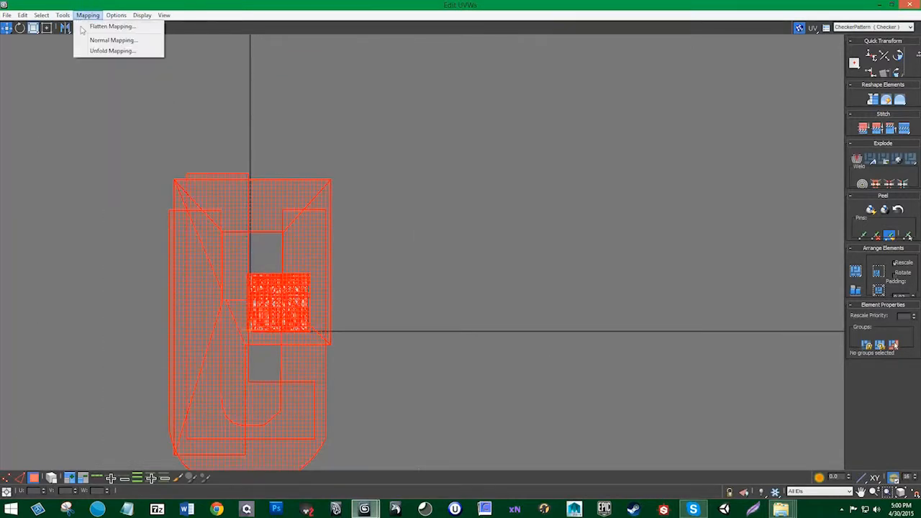
left_click(112, 40)
left_click(40, 23)
left_click(39, 49)
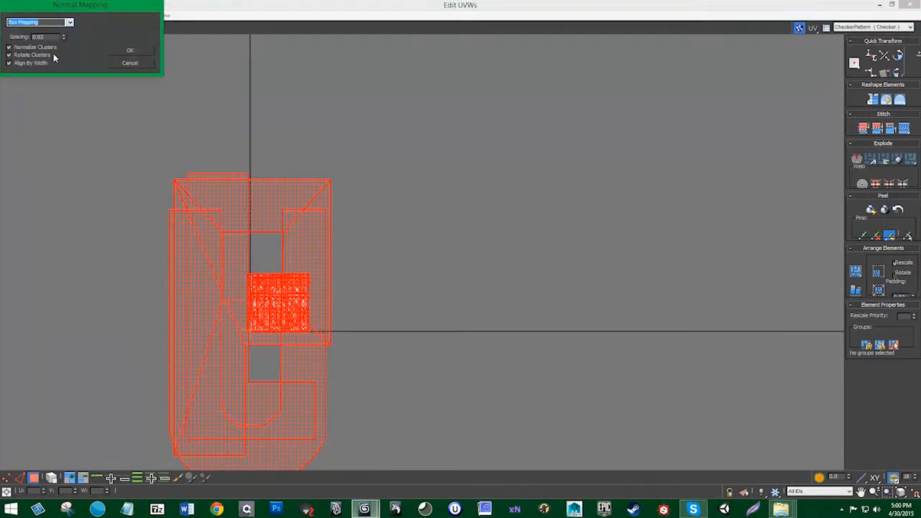
left_click(131, 51)
scroll(255, 267, "up", 8)
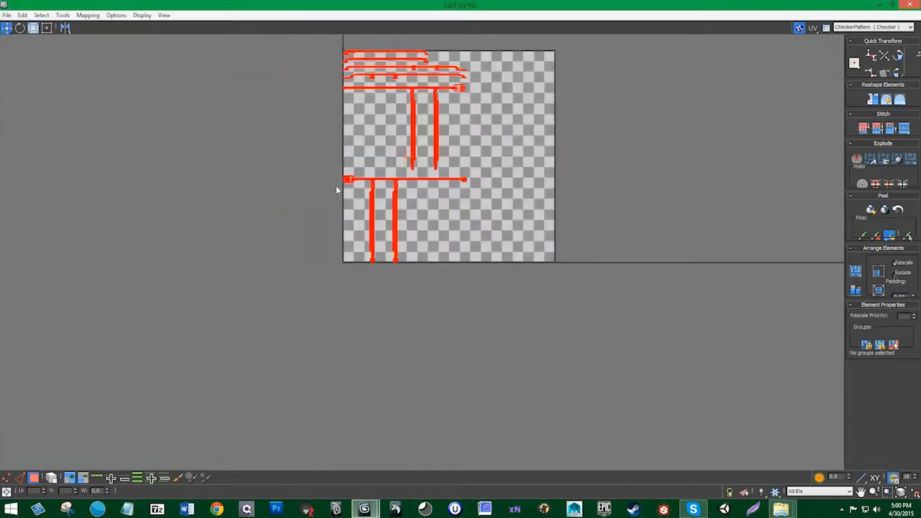
Step: Move all the handle's UVs off the UV tile to its right side and close the UV editor
scroll(223, 280, "up", 3)
left_click_drag(290, 271, 655, 193)
scroll(180, 126, "down", 2)
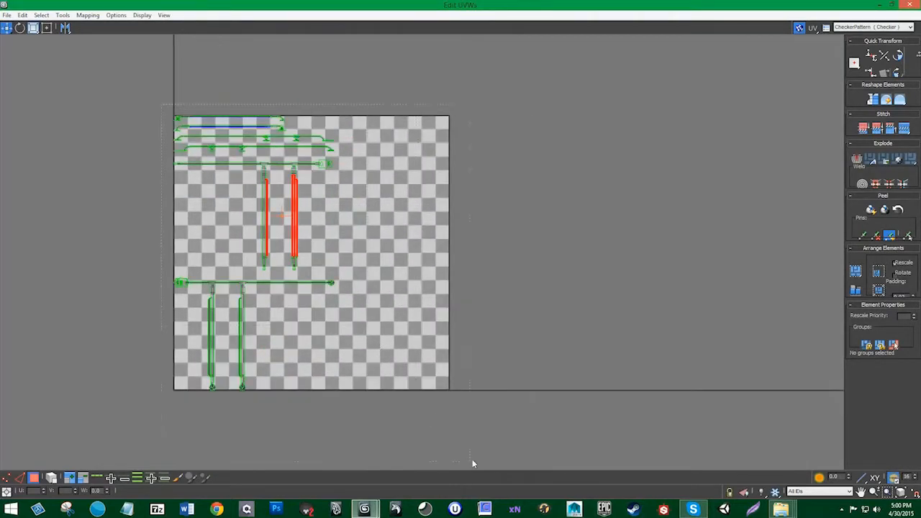
key("ctrl+a")
left_click_drag(264, 240, 574, 219)
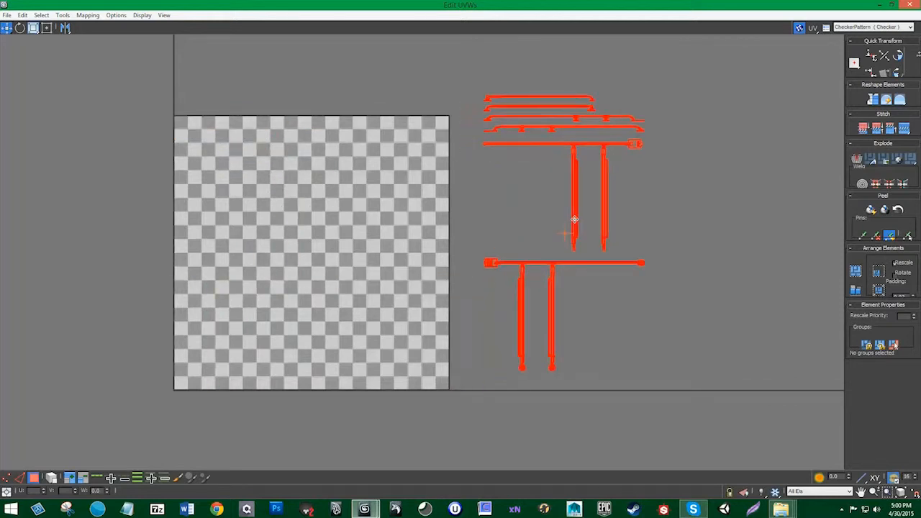
left_click(910, 5)
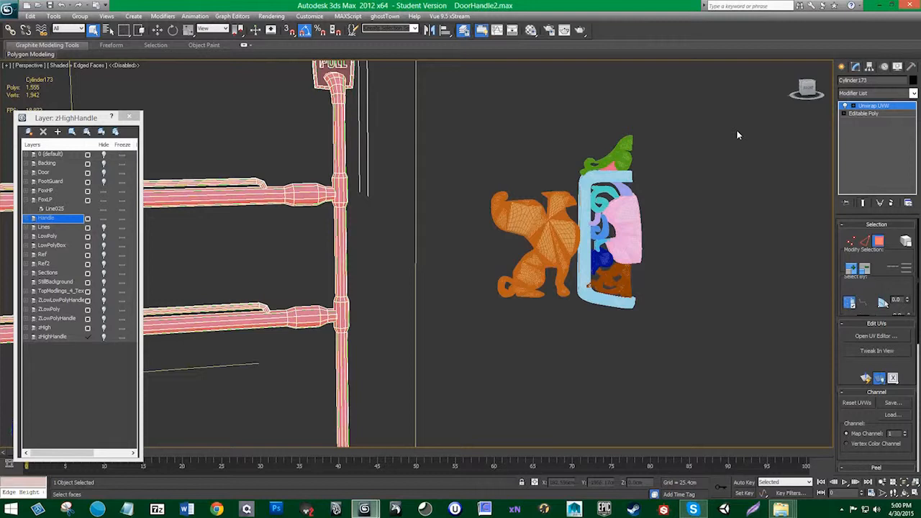
Step: Collapse the handle's modifier stack to an Editable Poly
right_click(870, 105)
left_click(828, 197)
middle_click_drag(519, 202, 377, 265)
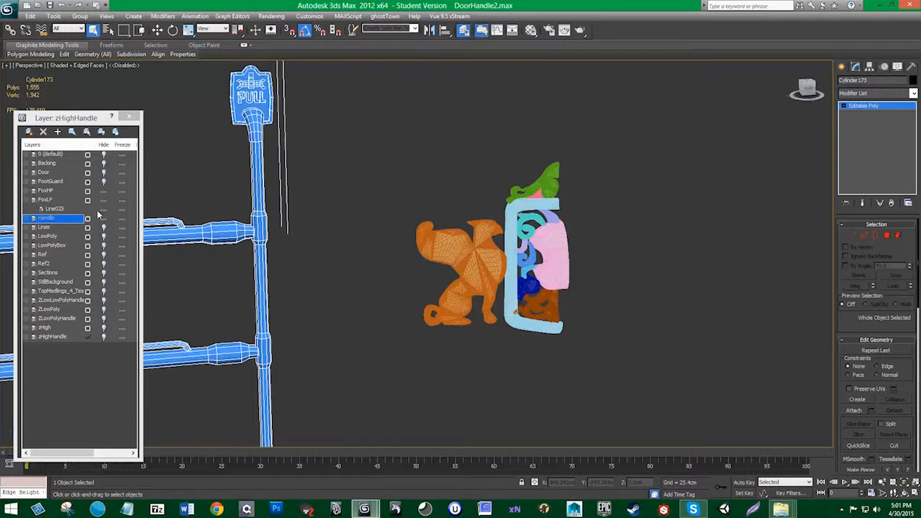
Step: Select the FoxLP object from its layer, add an Unwrap UVW modifier and open the UV editor maximized
right_click(69, 209)
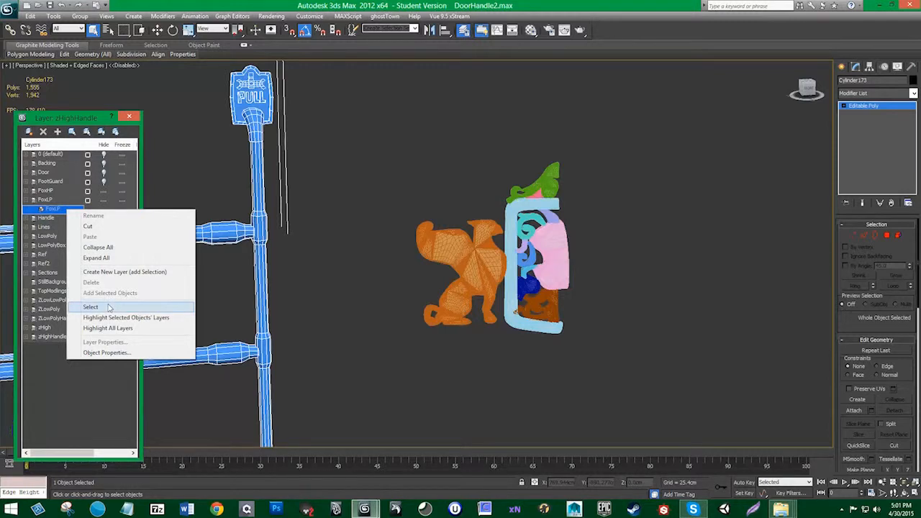
left_click(109, 307)
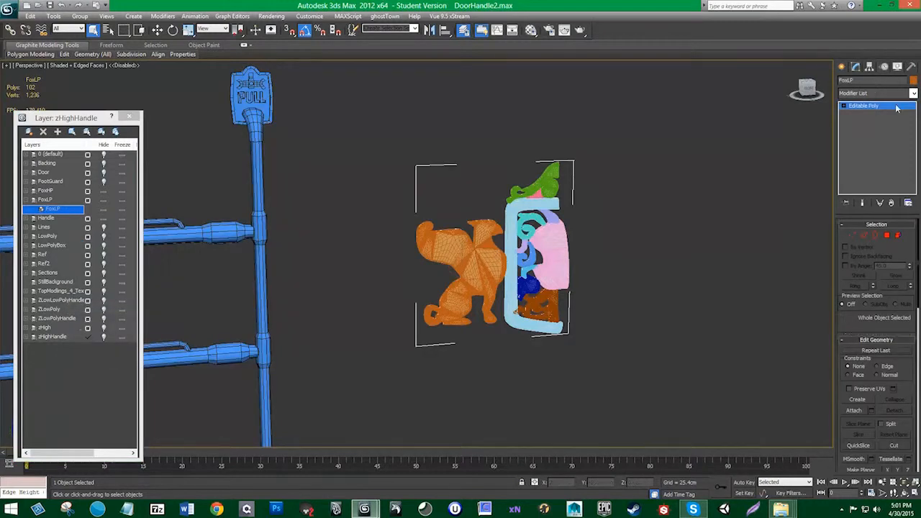
left_click(877, 93)
scroll(875, 288, "down", 5)
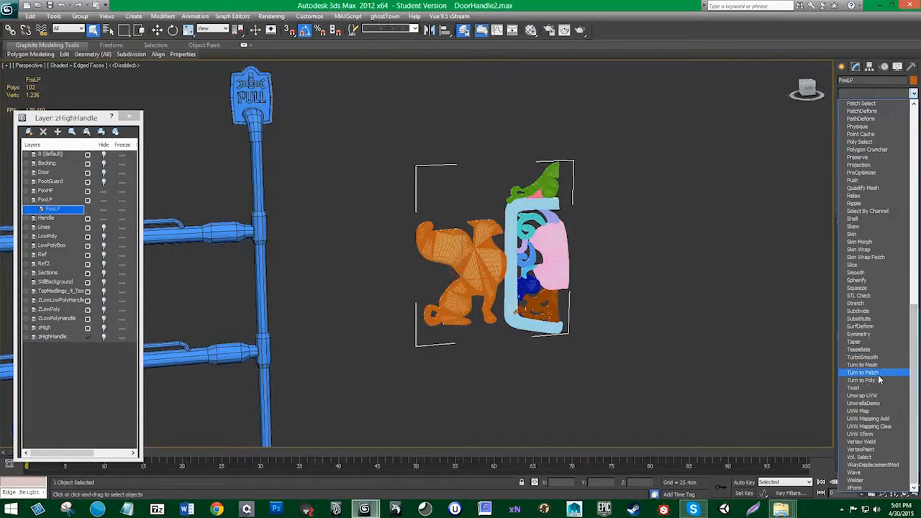
left_click(872, 397)
left_click(876, 336)
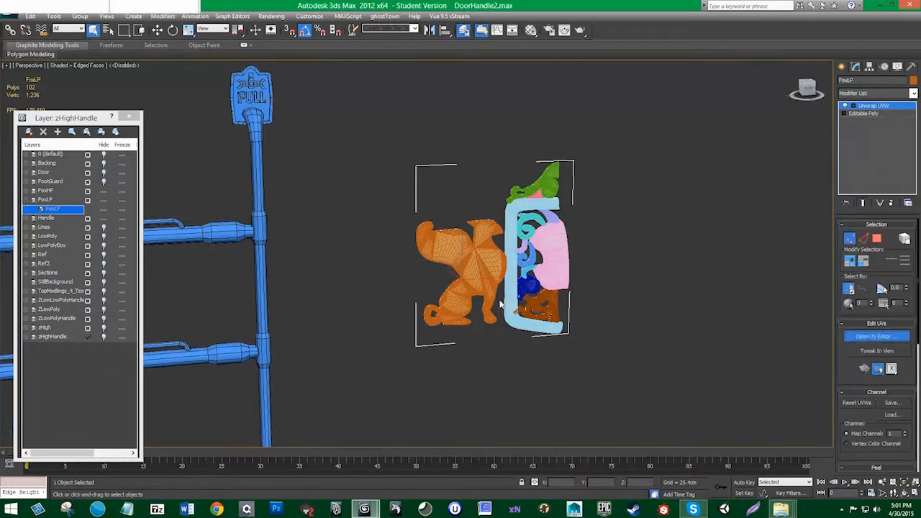
left_click_drag(186, 49, 418, 2)
Step: Select all of the fox's UV polygons and move them into the upper-right corner of the UV tile
left_click(33, 478)
scroll(144, 214, "down", 2)
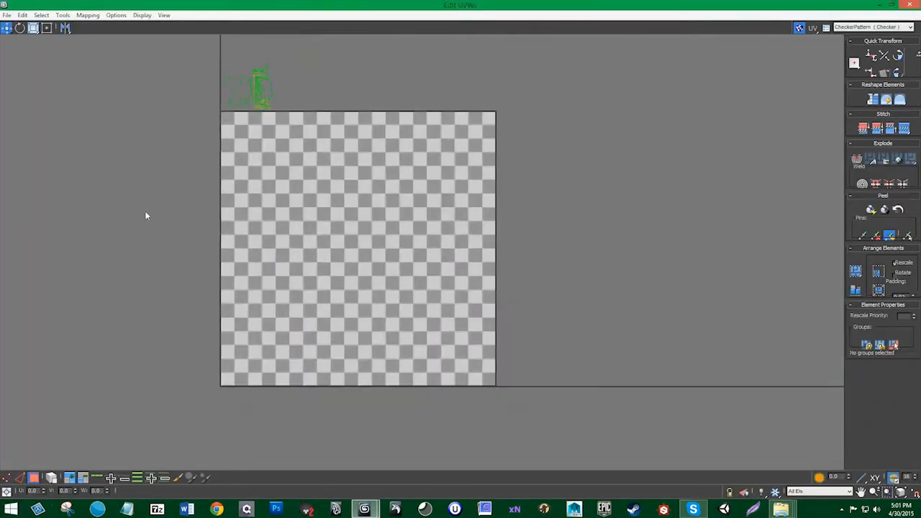
middle_click_drag(145, 211, 120, 200)
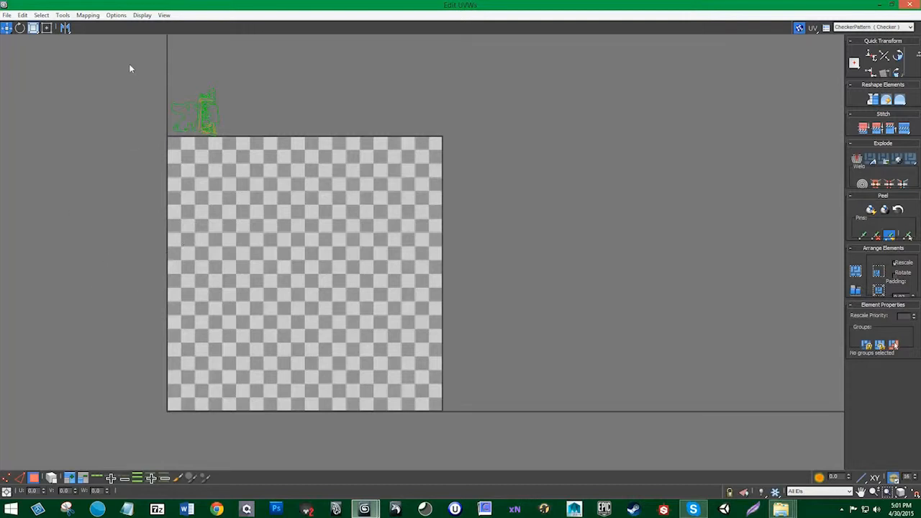
left_click(177, 118)
left_click_drag(187, 120, 409, 167)
scroll(442, 109, "up", 5)
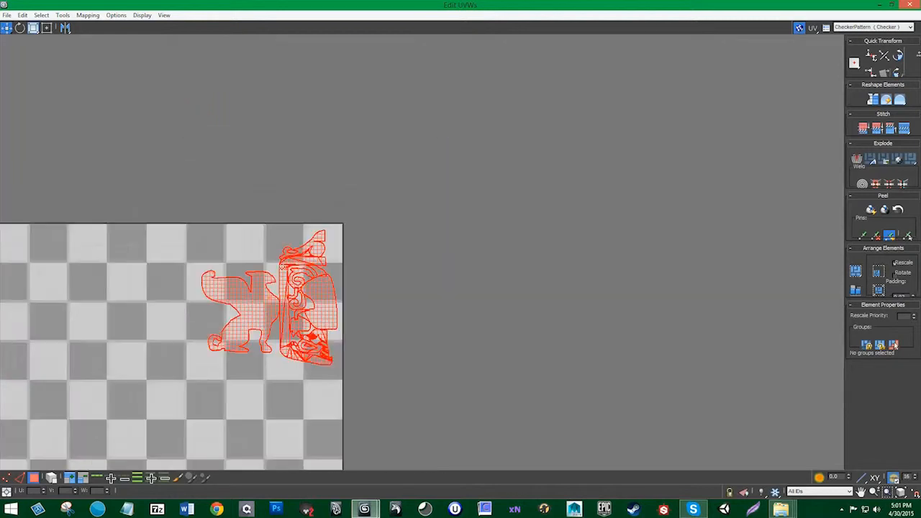
Step: Scale the fox UVs up slightly and fit them against the tile's upper-right corner
left_click(36, 29)
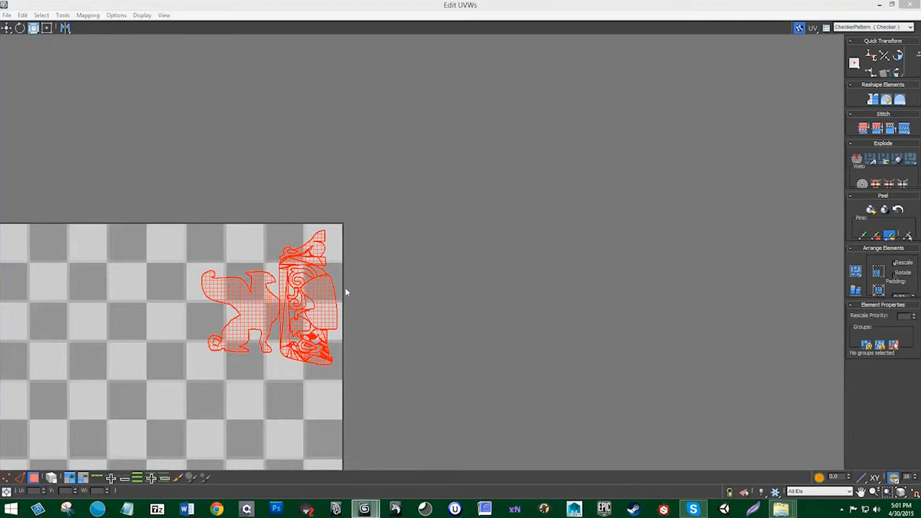
mouse_move(333, 295)
left_mouse_down()
mouse_move(334, 285)
mouse_move(323, 311)
left_mouse_up()
left_click(6, 28)
scroll(323, 311, "down", 3)
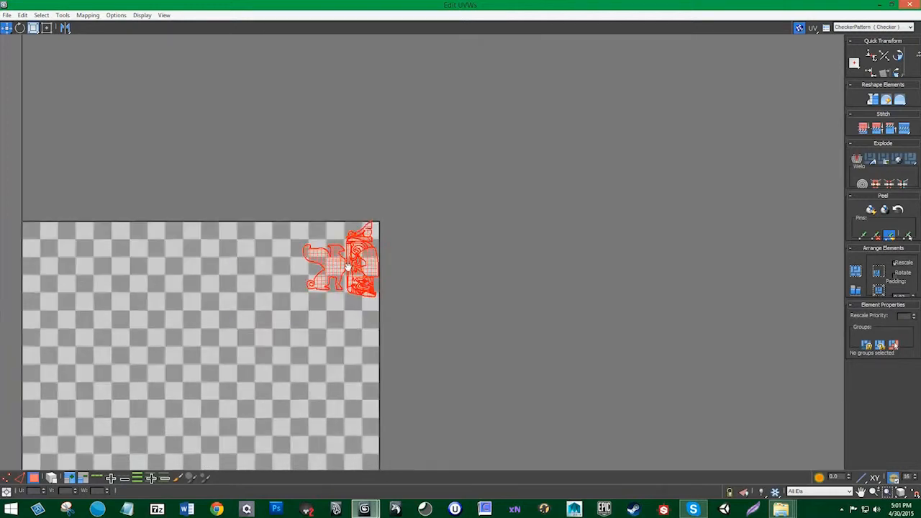
Step: Close the UV editor and collapse the fox's modifier stack to an Editable Poly
scroll(355, 271, "down", 2)
mouse_move(348, 267)
middle_mouse_down()
mouse_move(437, 183)
mouse_move(360, 267)
middle_mouse_up()
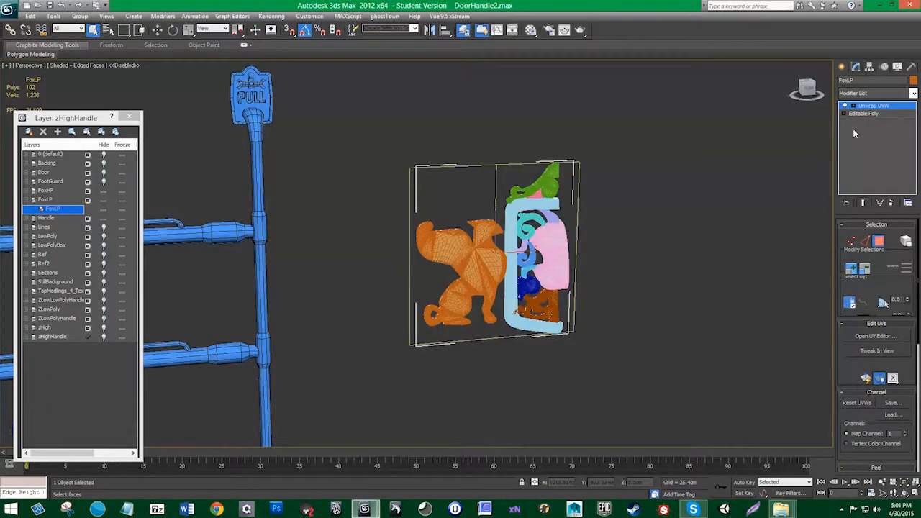
right_click(883, 106)
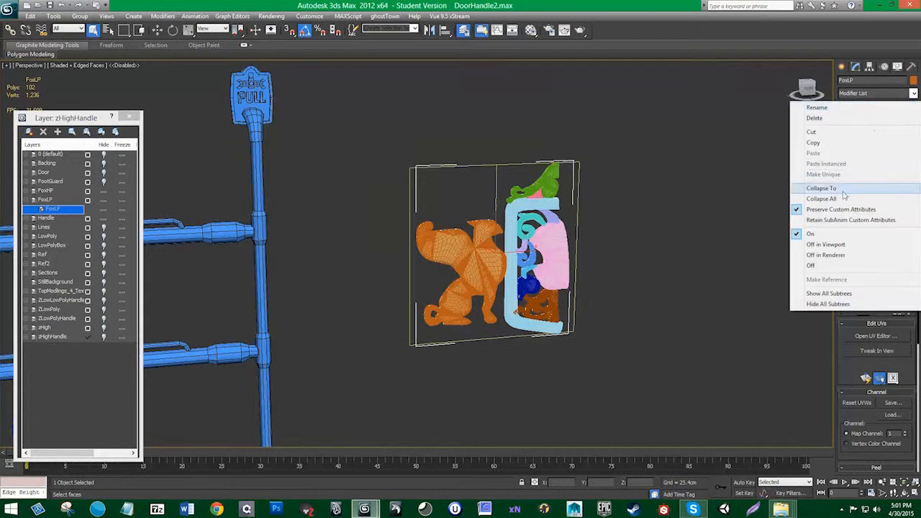
left_click(845, 200)
Step: Select the blue door handle, add an Unwrap UVW modifier and open its UV editor maximized
left_click(255, 218)
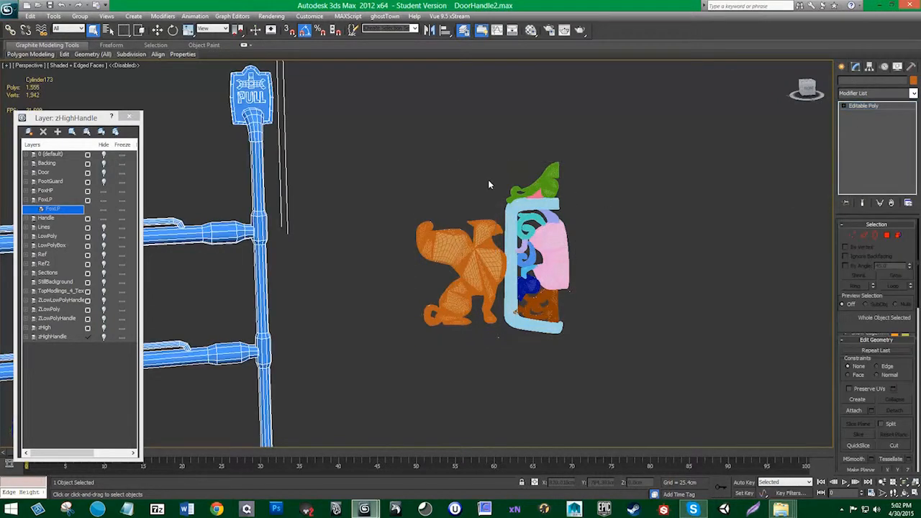
left_click(914, 93)
scroll(915, 127, "down", 10)
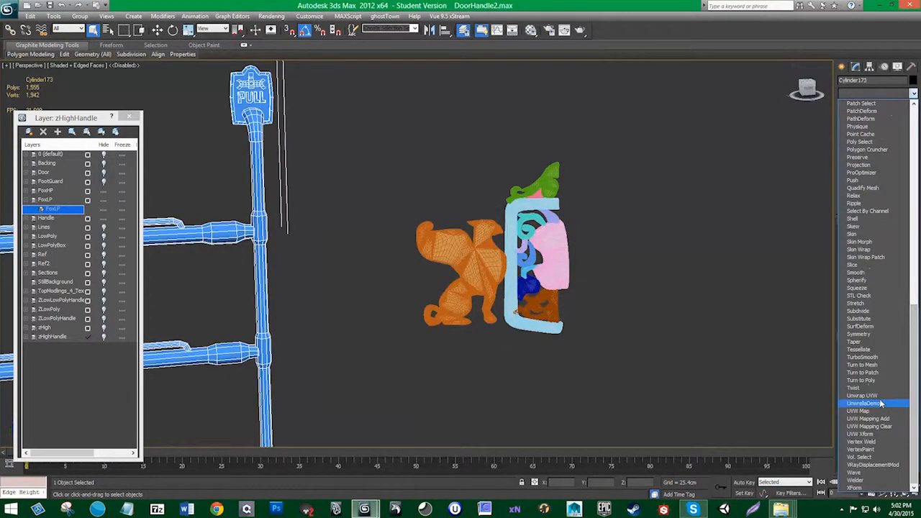
left_click(864, 391)
left_click(884, 337)
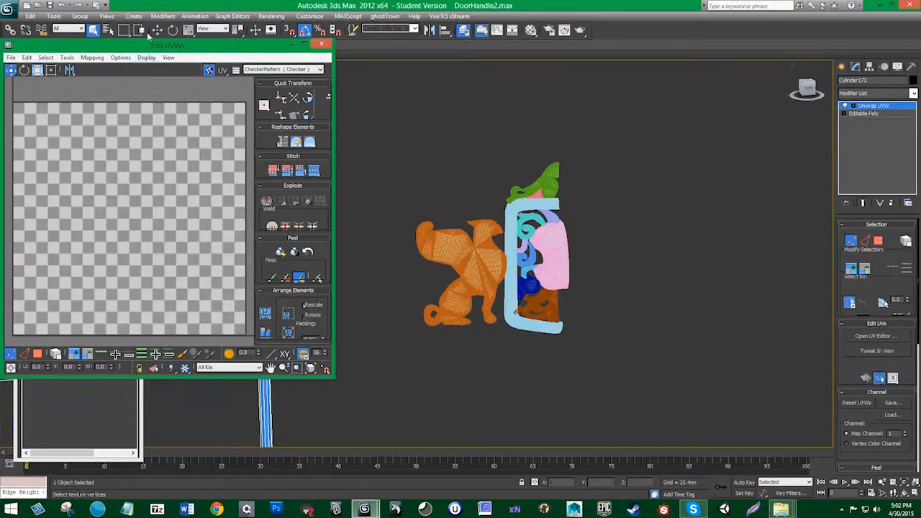
double_click(141, 43)
middle_click_drag(394, 217, 125, 262)
middle_click_drag(141, 312, 113, 294)
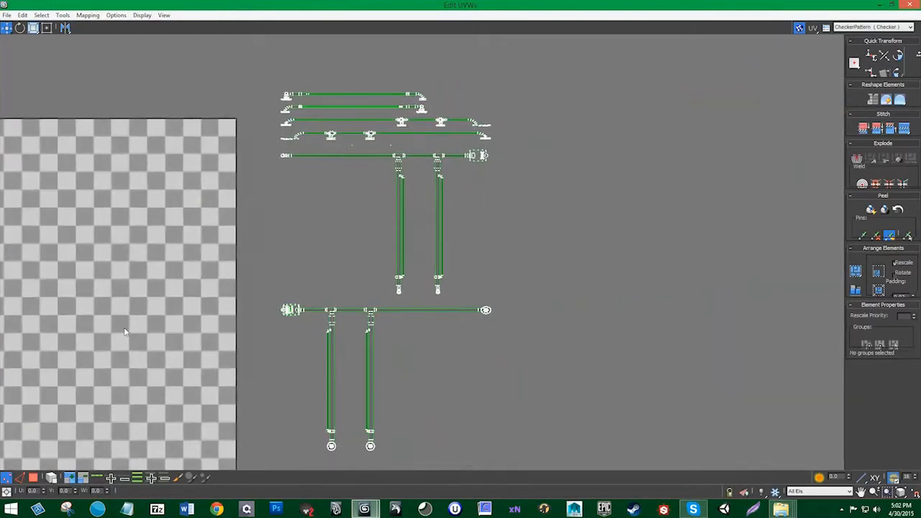
Step: Select only the upper large UV shell with the two long legs and rotate it 180 degrees
left_click(35, 479)
key("ctrl+a")
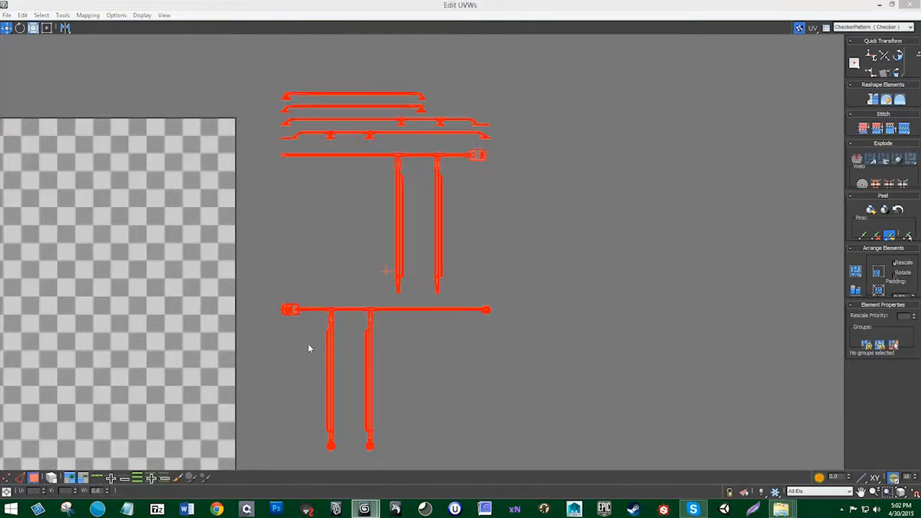
middle_click_drag(306, 310, 303, 292)
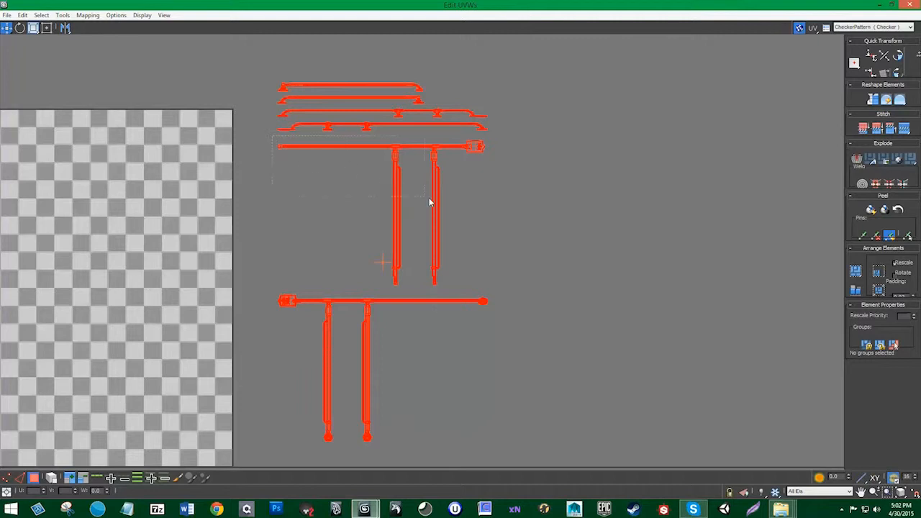
left_click_drag(499, 281, 499, 286)
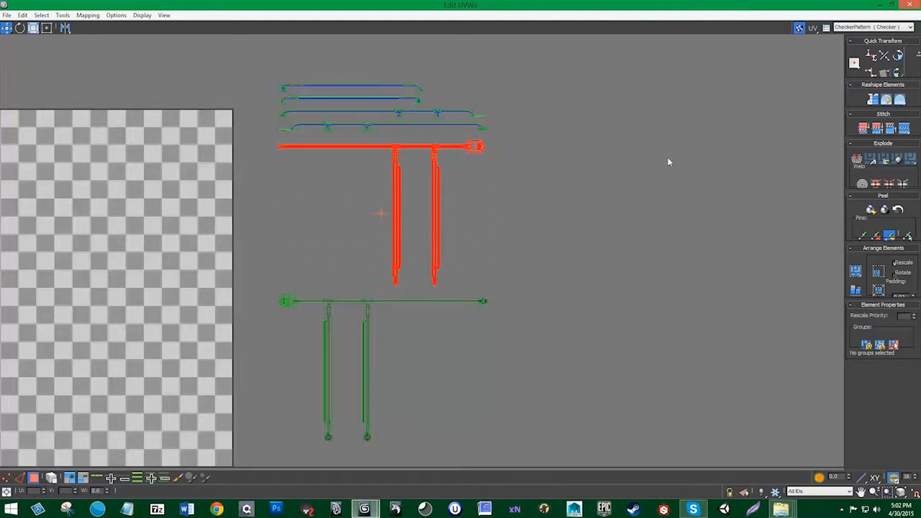
left_click(897, 57)
left_click(898, 57)
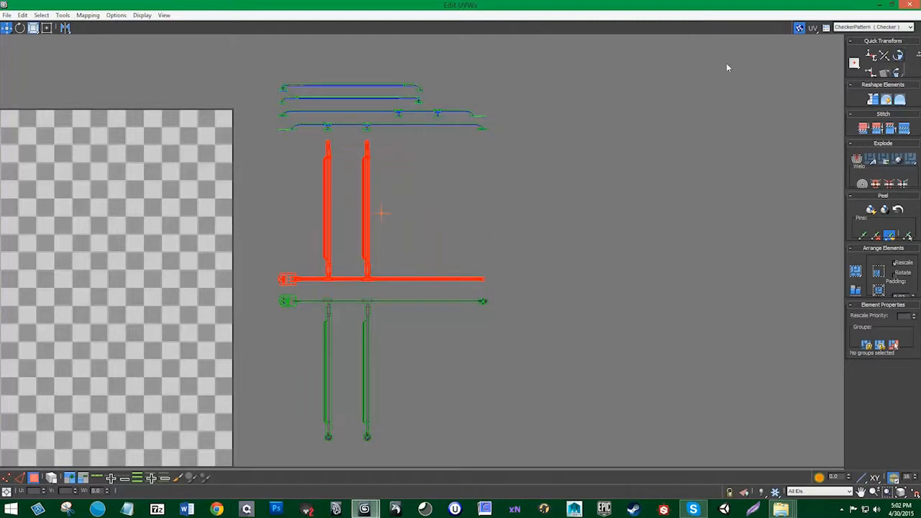
Step: Mirror the two-legged shell to match the one below and stack it exactly on top of that shell
left_click(64, 28)
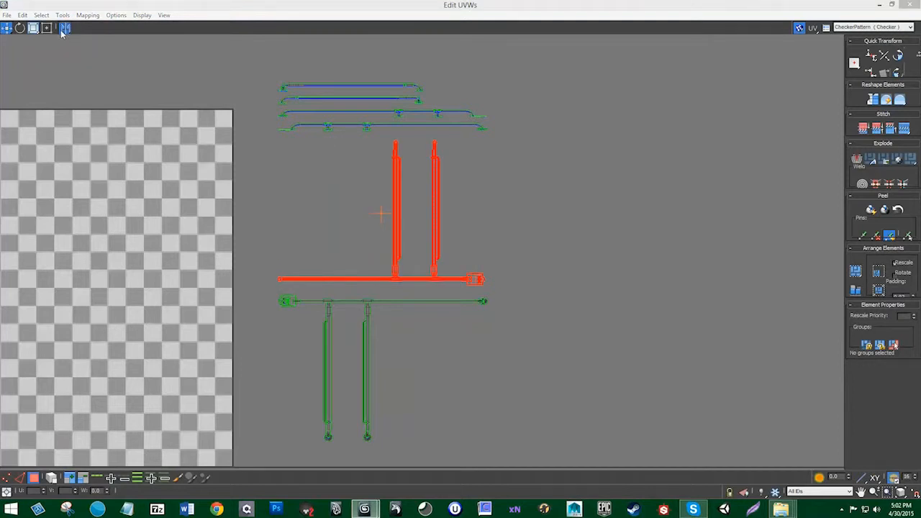
left_click(64, 29)
left_click_drag(64, 28, 67, 43)
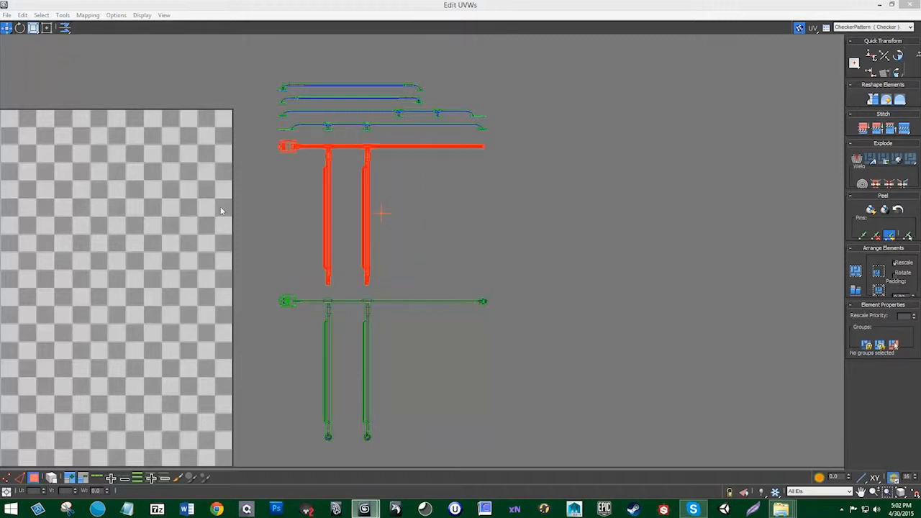
left_click_drag(328, 167, 319, 320)
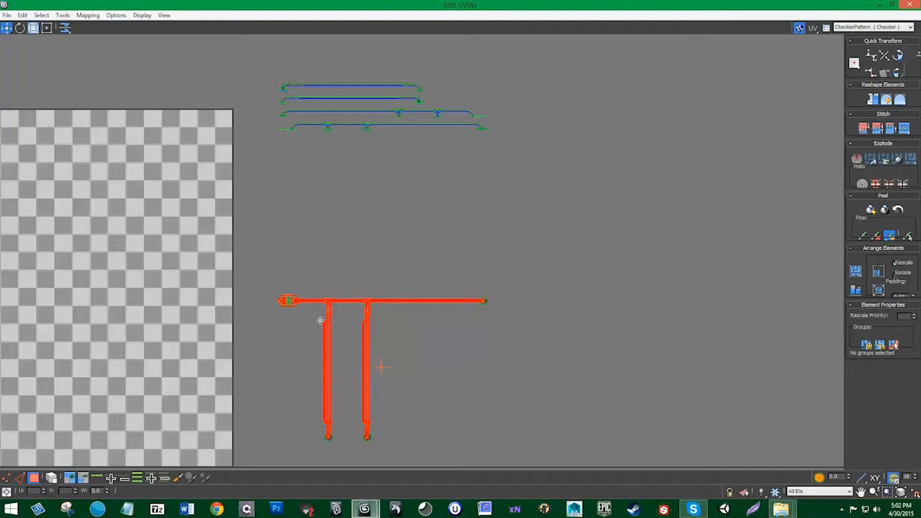
Step: Mirror the lowest long bar shell horizontally and stack it on the matching long bar shell above it
scroll(293, 120, "up", 2)
middle_click_drag(295, 114, 271, 170)
left_click_drag(615, 291, 612, 288)
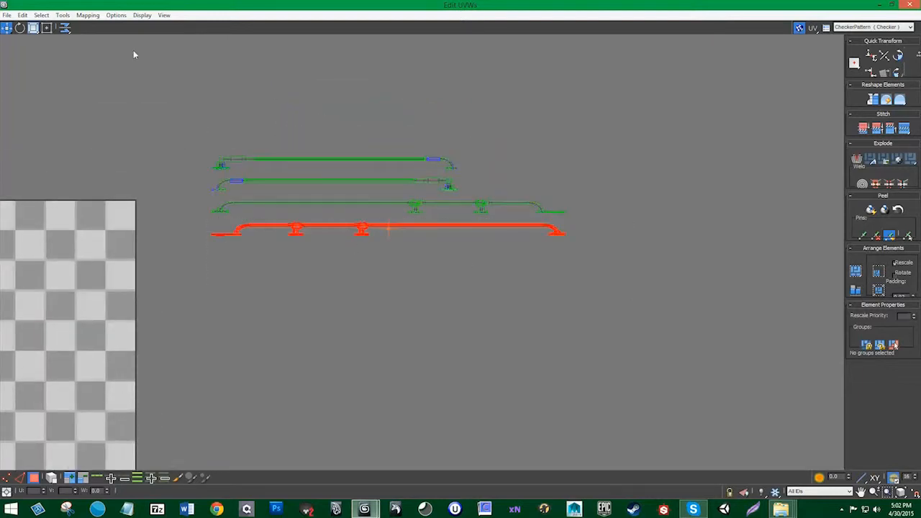
left_click(65, 29)
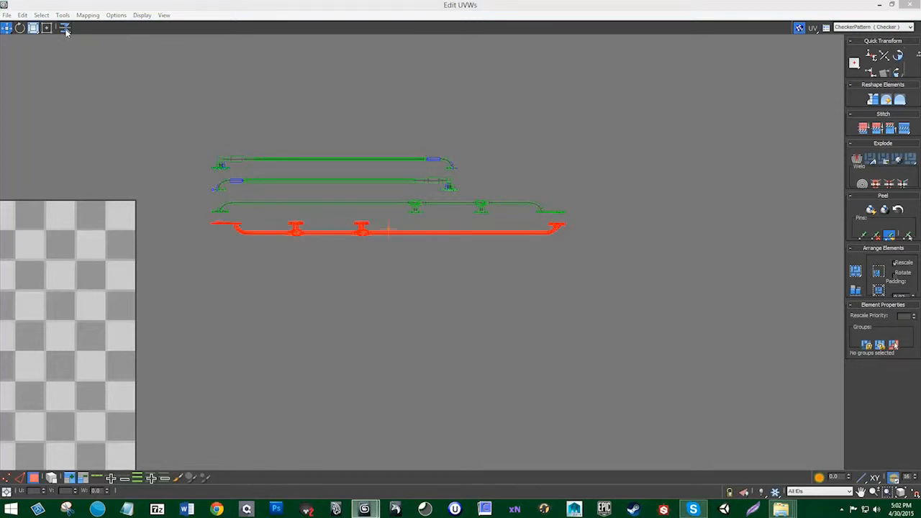
left_click_drag(65, 31, 69, 45)
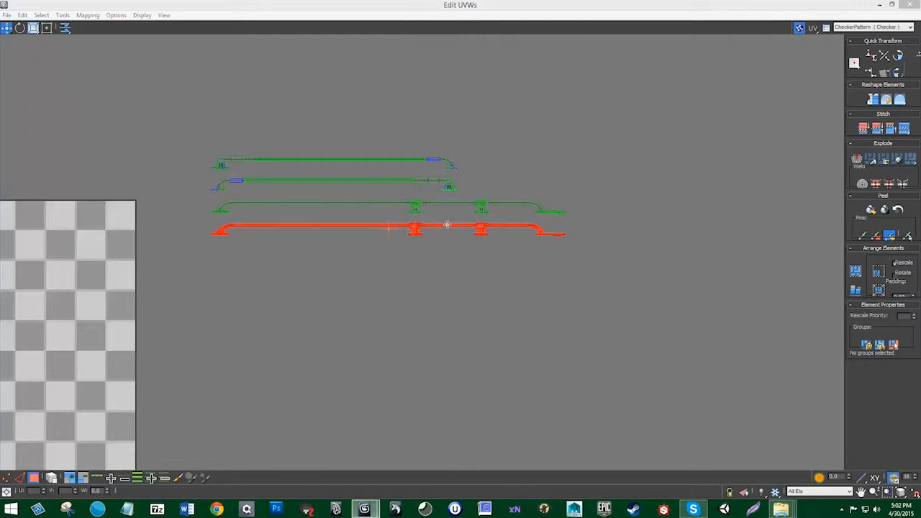
left_click_drag(447, 226, 441, 202)
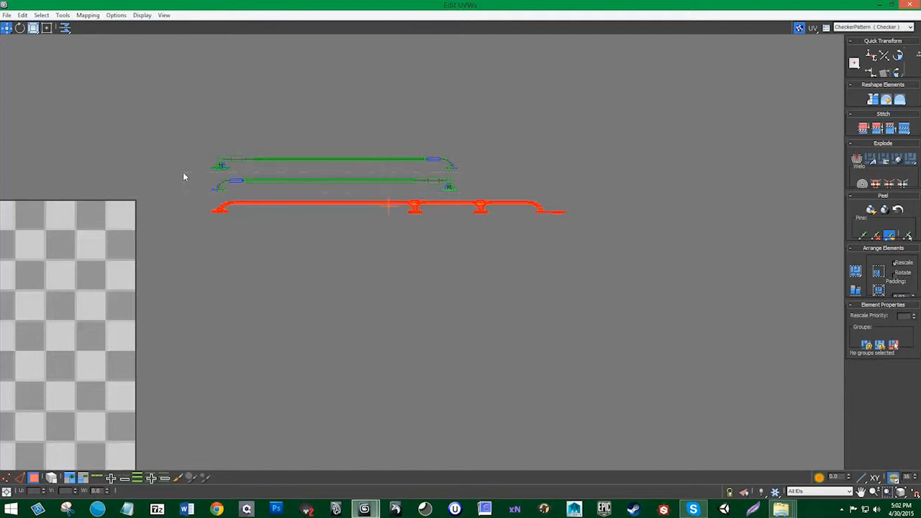
Step: Mirror the lower short bar shell horizontally and stack it on the matching short bar shell above it
left_click_drag(184, 176, 185, 179)
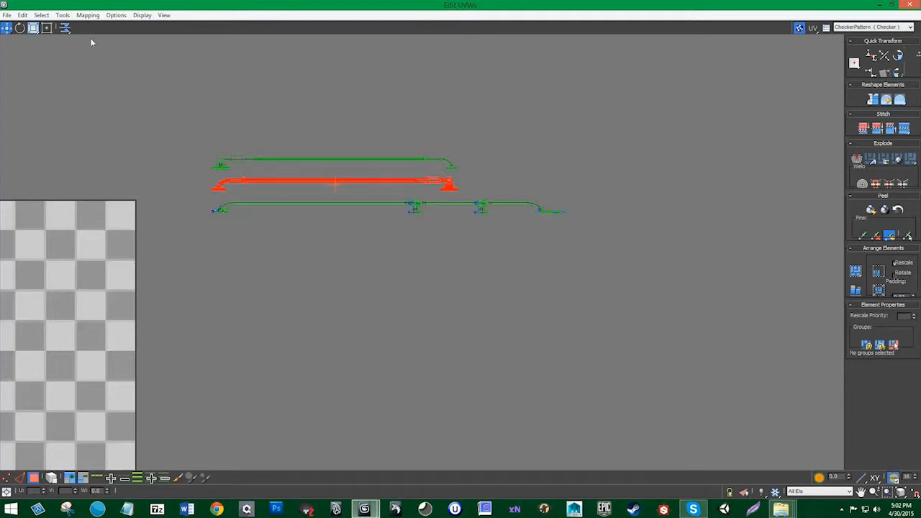
left_click(64, 28)
left_click(66, 33)
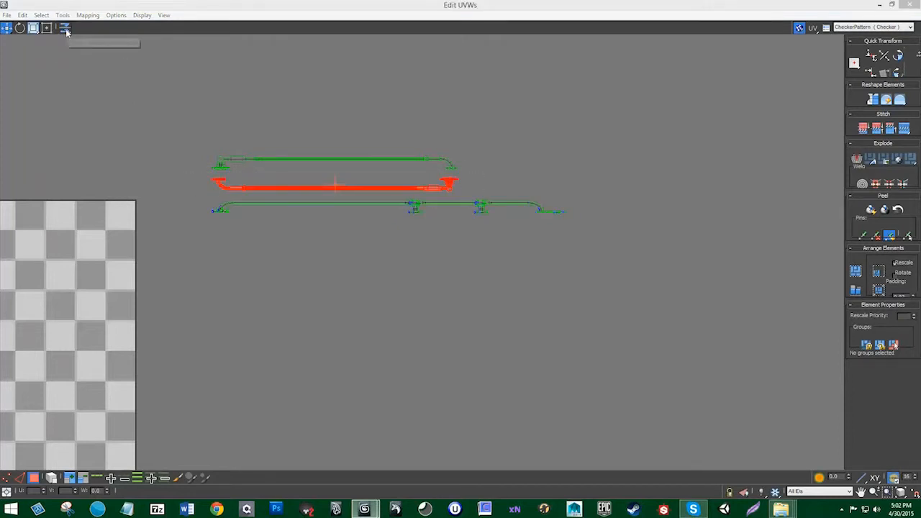
left_click_drag(65, 26, 64, 16)
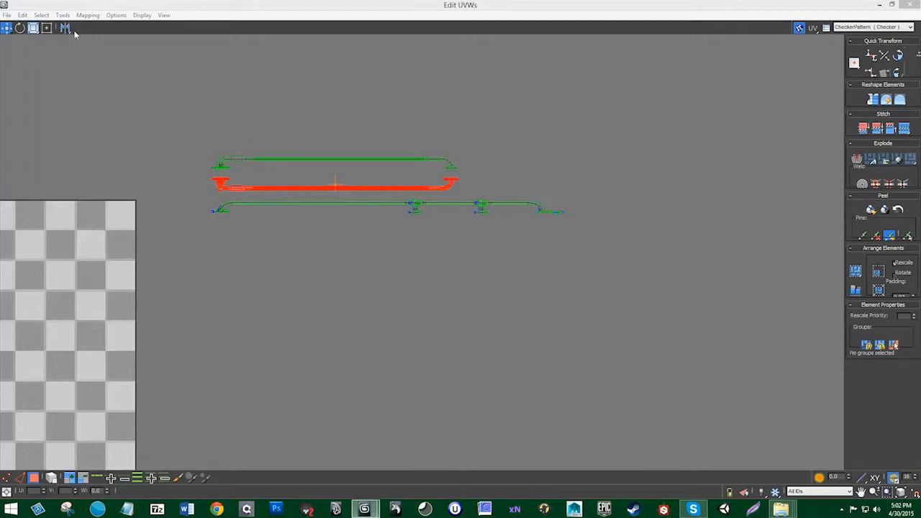
left_click_drag(64, 29, 64, 42)
left_click_drag(323, 179, 321, 158)
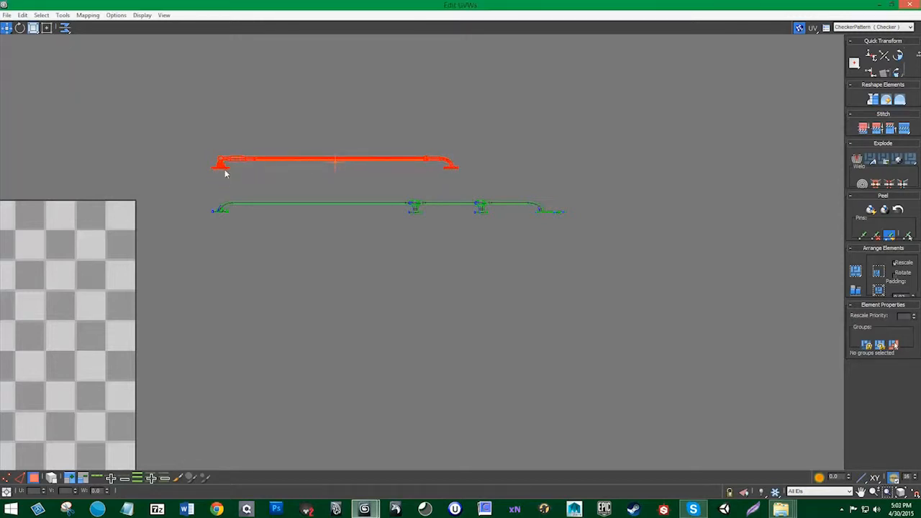
Step: Move the stacked two-legged handle shells into the lower-left corner of the UV tile
scroll(223, 182, "down", 3)
middle_click_drag(221, 257, 253, 211)
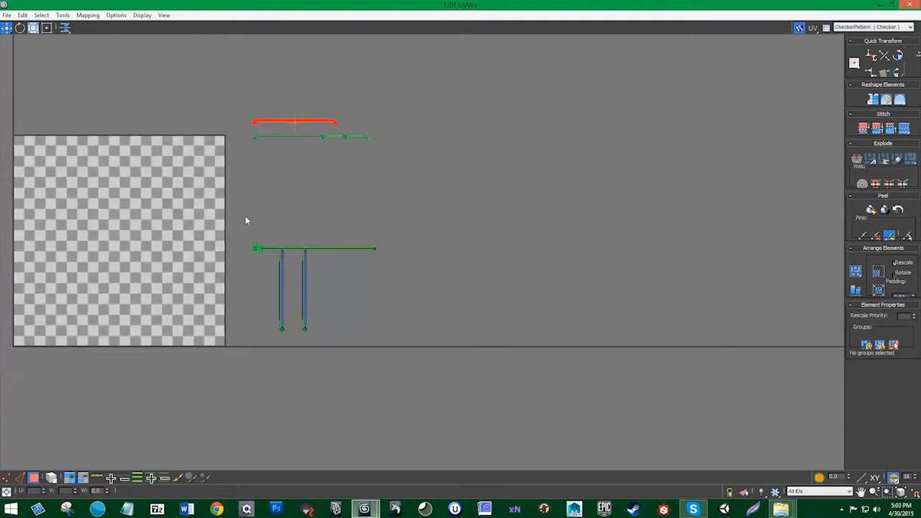
left_click_drag(398, 289, 400, 297)
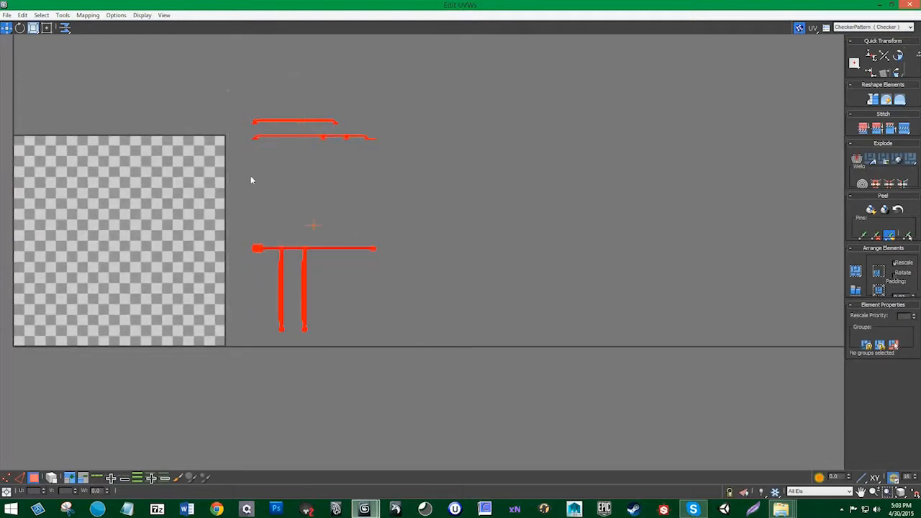
left_click(34, 29)
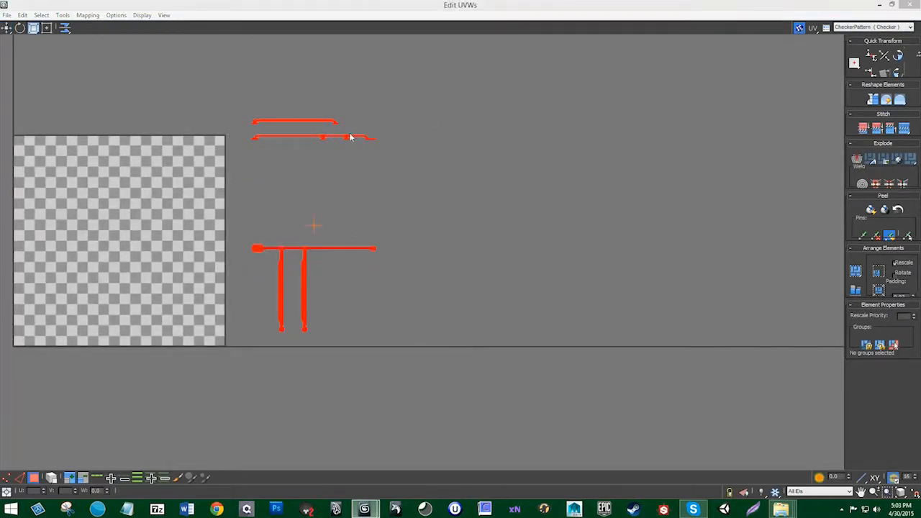
middle_click_drag(310, 211, 410, 215)
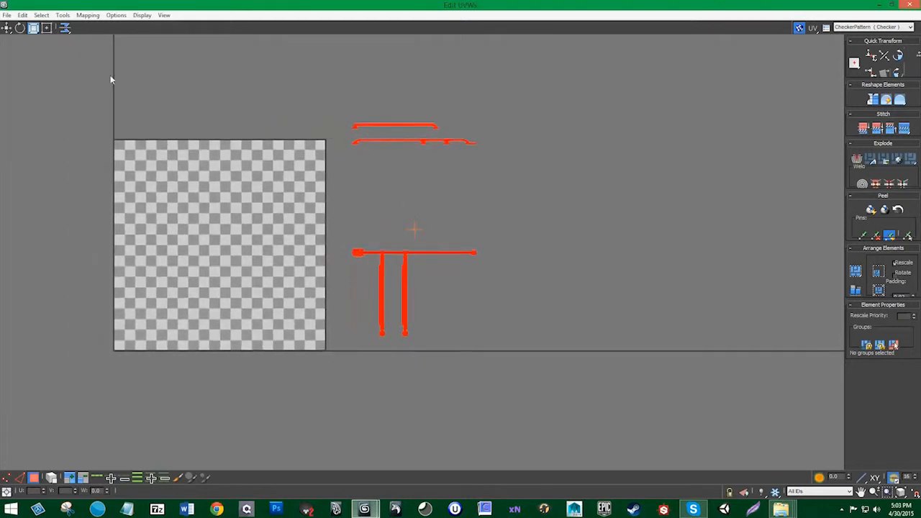
left_click(7, 31)
left_click_drag(473, 321, 321, 225)
left_click_drag(403, 291, 169, 301)
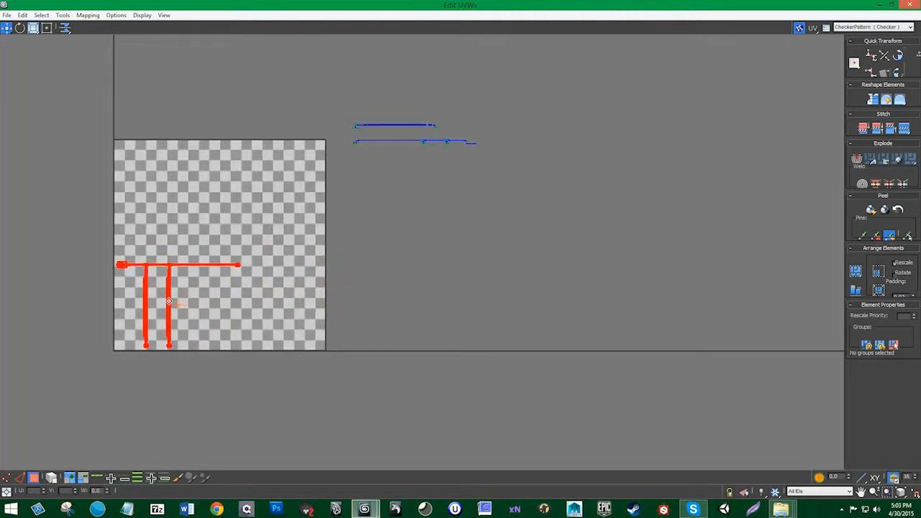
Step: Rotate the stacked two-legged handle shells 180 degrees and move them into the lower-right corner of the UV tile
left_click(898, 57)
left_click(898, 56)
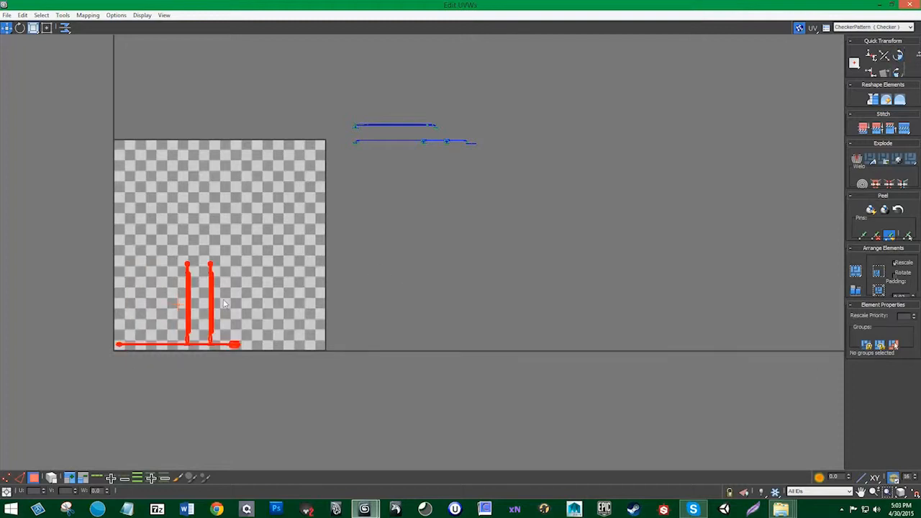
left_click_drag(214, 302, 297, 302)
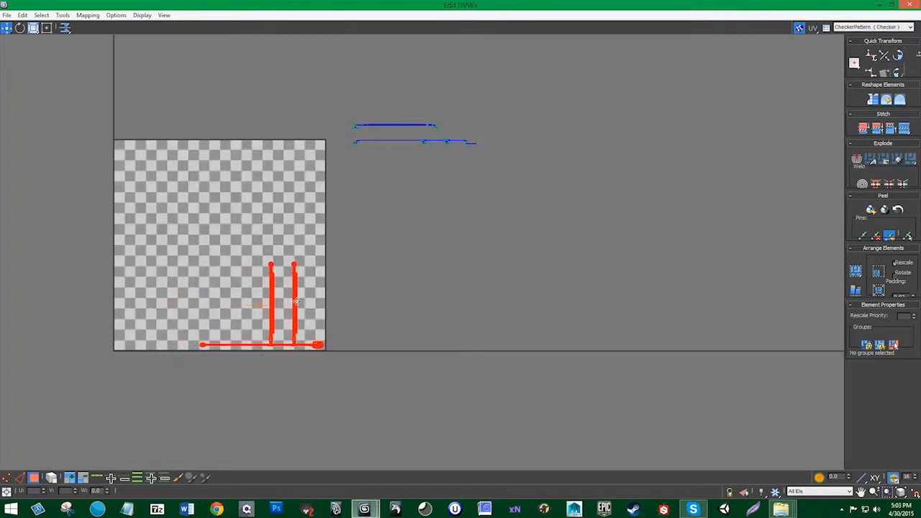
scroll(307, 357, "up", 10)
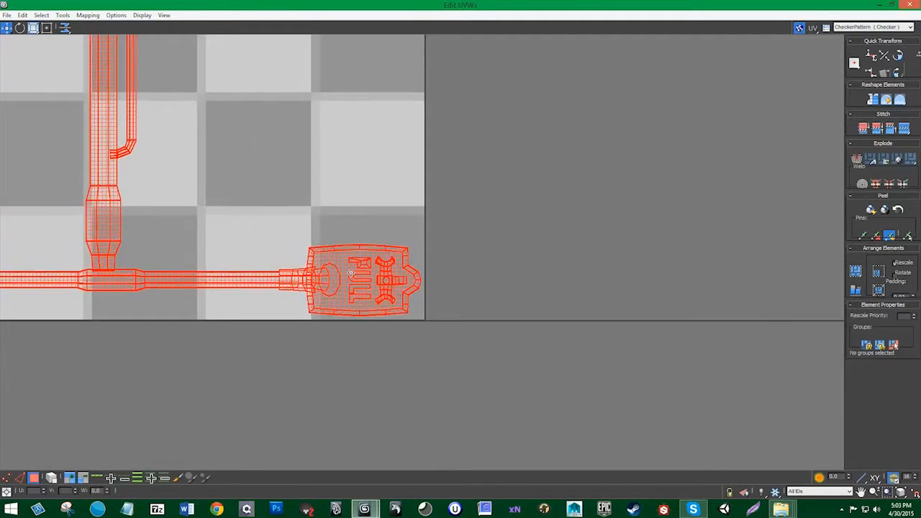
scroll(323, 251, "down", 10)
middle_click_drag(328, 184, 324, 324)
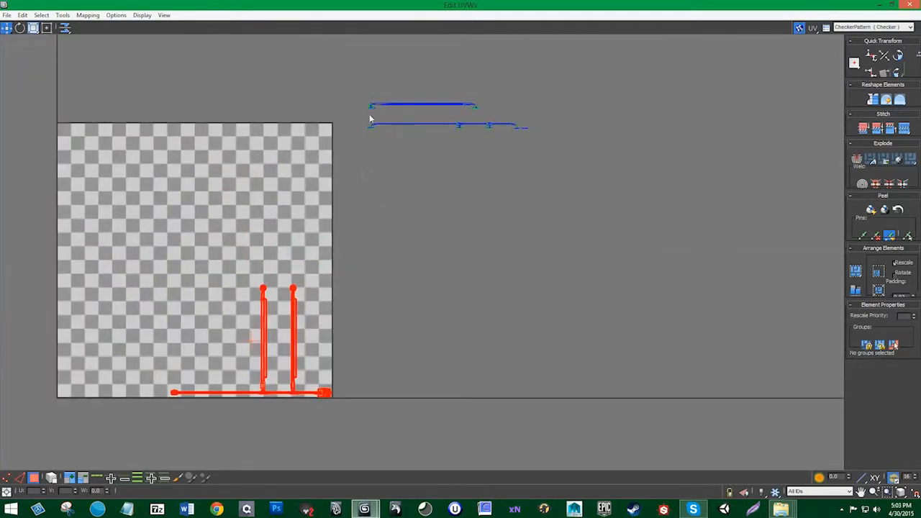
Step: Move the stacked short bar and long bar shells into the UV tile, placing the long bar above the short one
left_click_drag(368, 92, 237, 389)
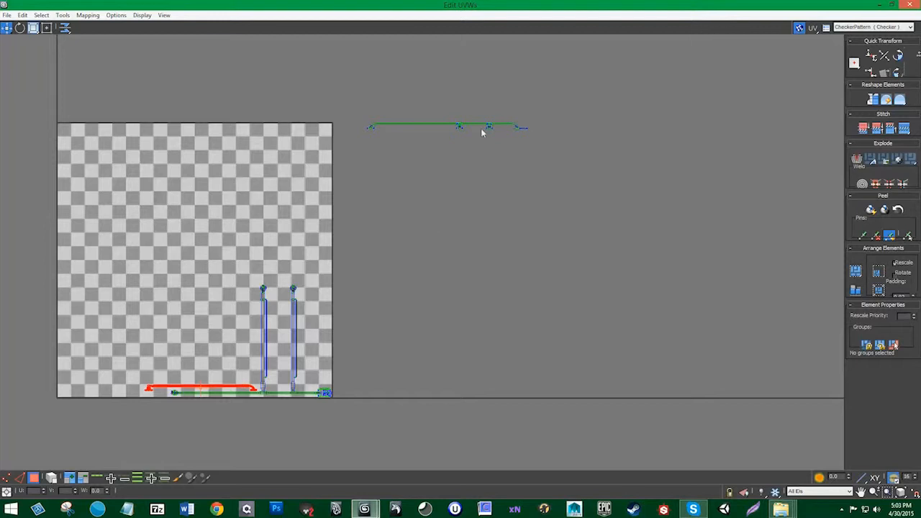
left_click_drag(545, 152, 543, 152)
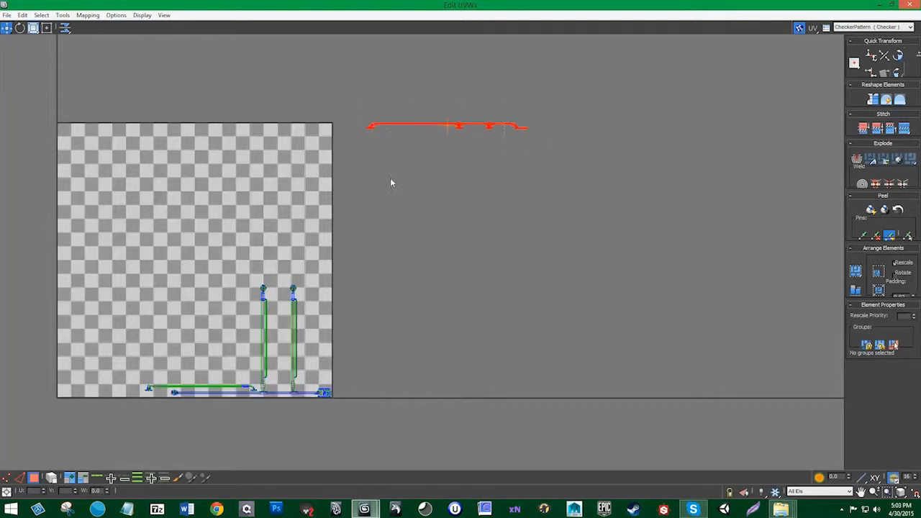
left_click_drag(666, 188, 664, 186)
left_click_drag(387, 171, 385, 170)
left_click_drag(327, 95, 175, 379)
middle_click_drag(183, 363, 317, 276)
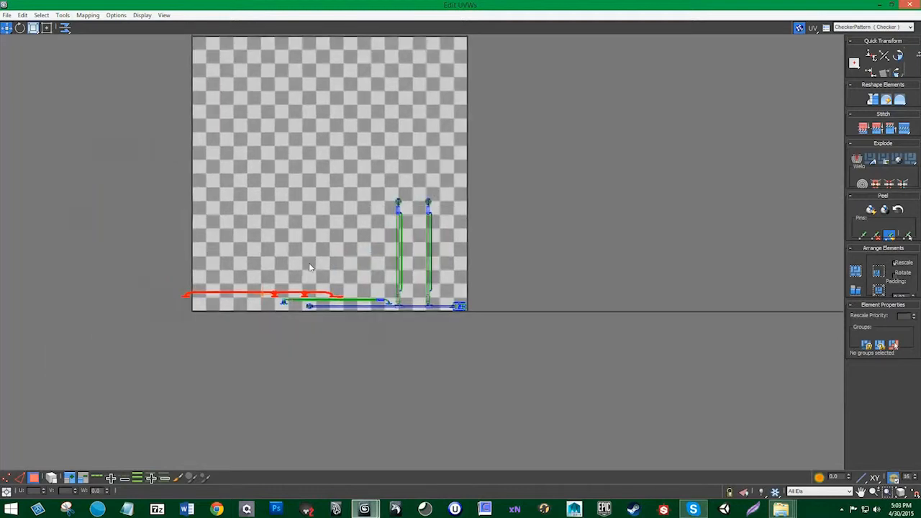
scroll(296, 281, "up", 5)
middle_click_drag(281, 301, 315, 269)
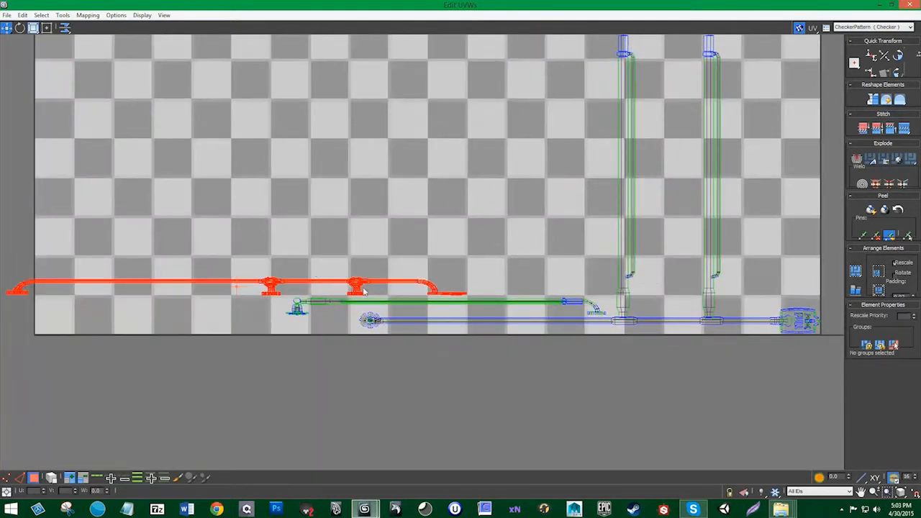
left_click_drag(366, 284, 413, 231)
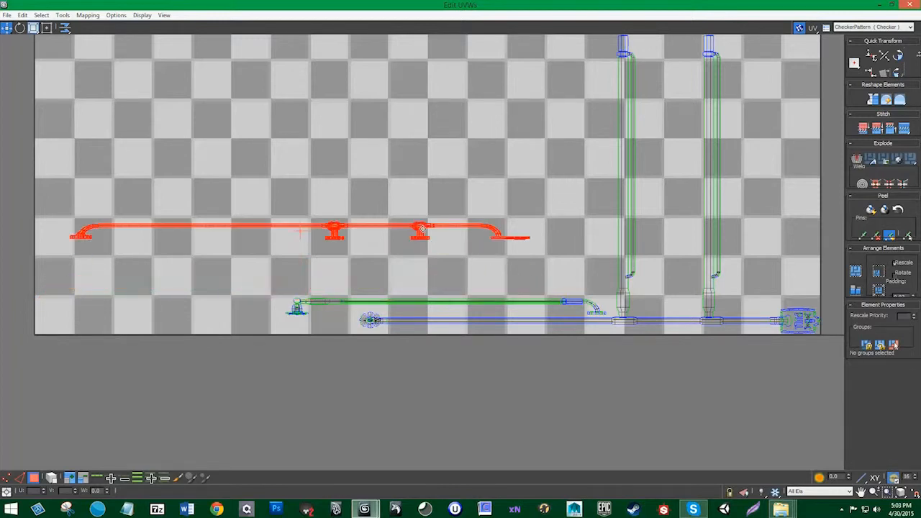
Step: Move the short bar shells up out of the way and lower the long bar shells to just above the two-legged shell's crossbar
left_click_drag(266, 286, 617, 321)
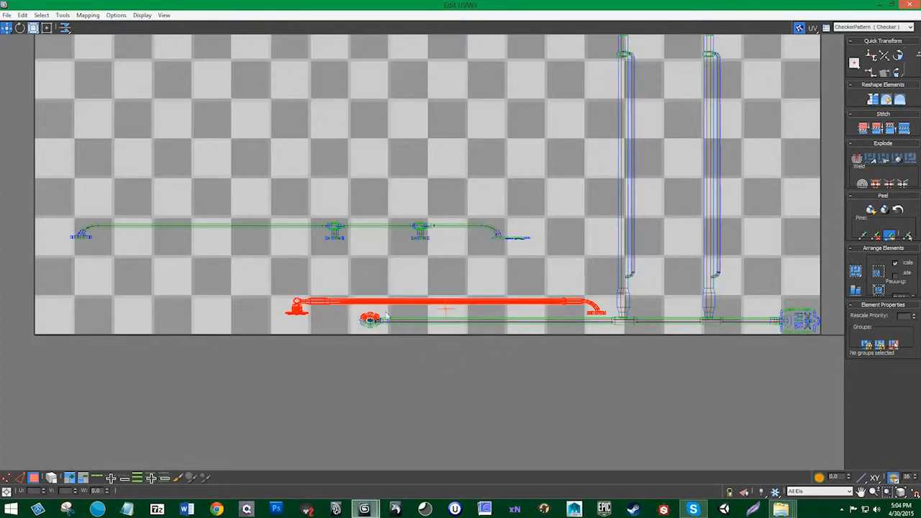
left_click_drag(470, 308, 424, 161)
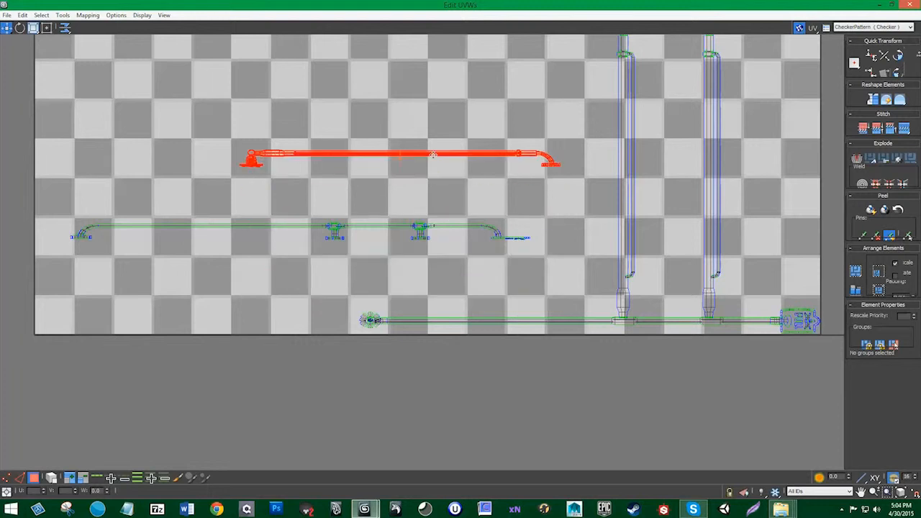
left_click(80, 229)
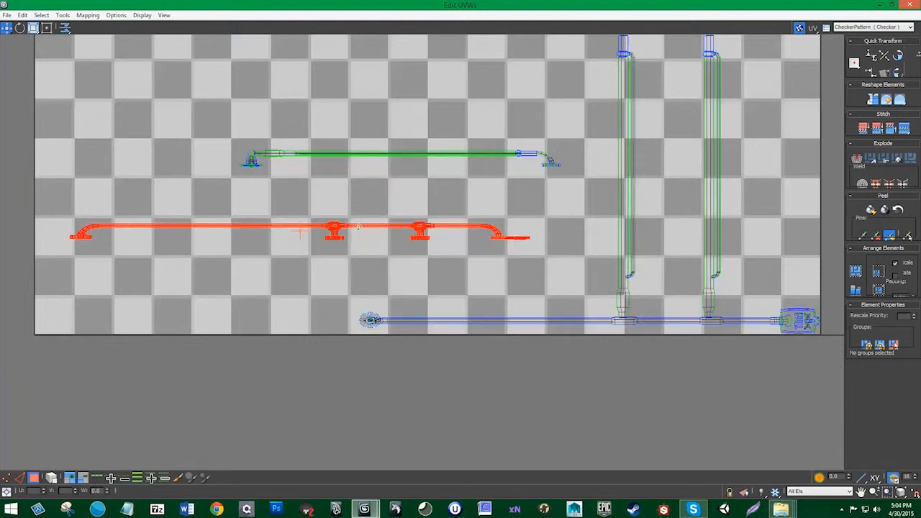
left_click_drag(360, 232, 336, 302)
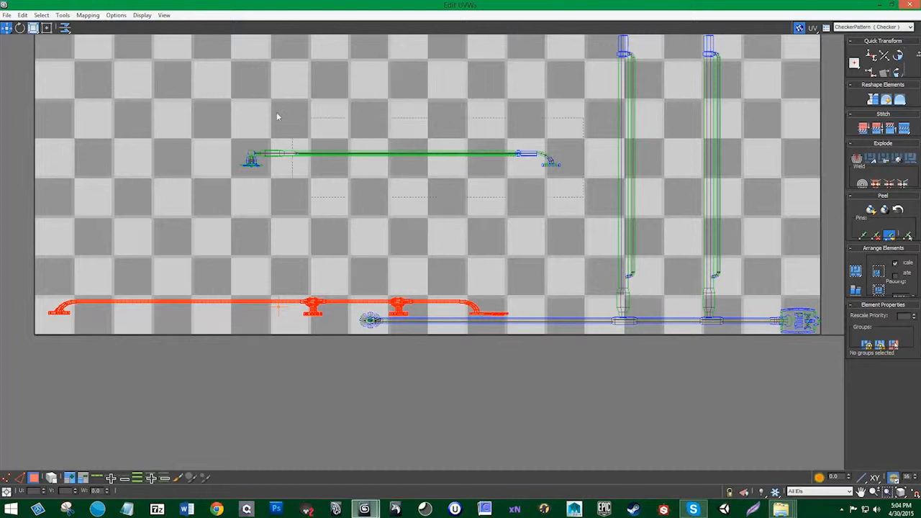
Step: Place the short bar shells in the tile's lower-left corner beneath the long bar and rotate them 180 degrees
left_click(251, 136)
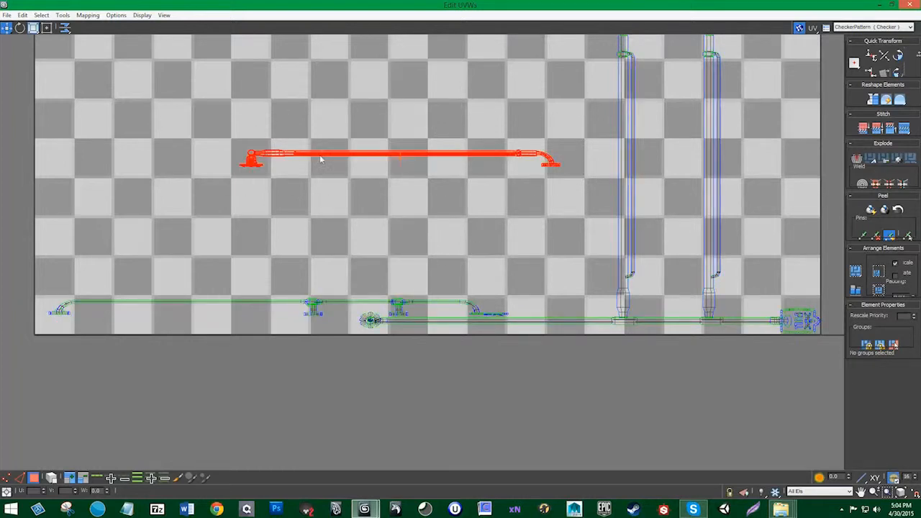
left_click_drag(321, 159, 117, 322)
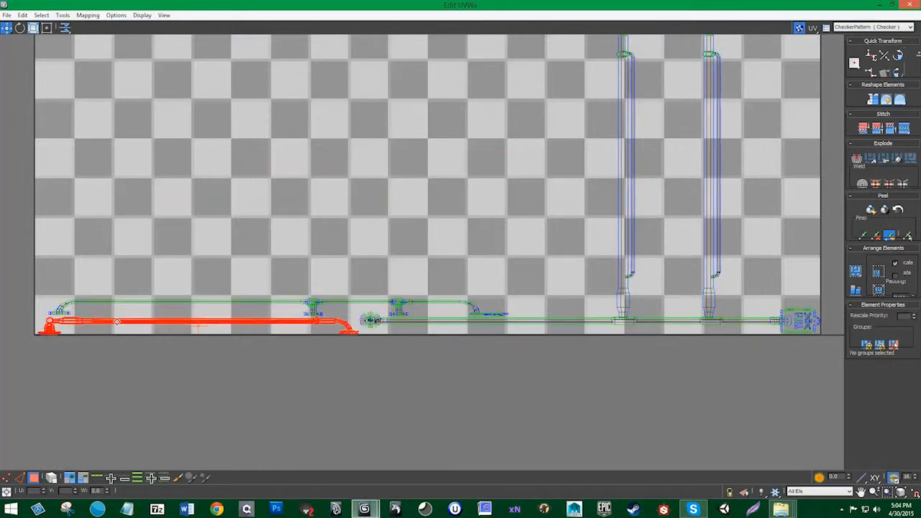
left_click(898, 55)
left_click(898, 55)
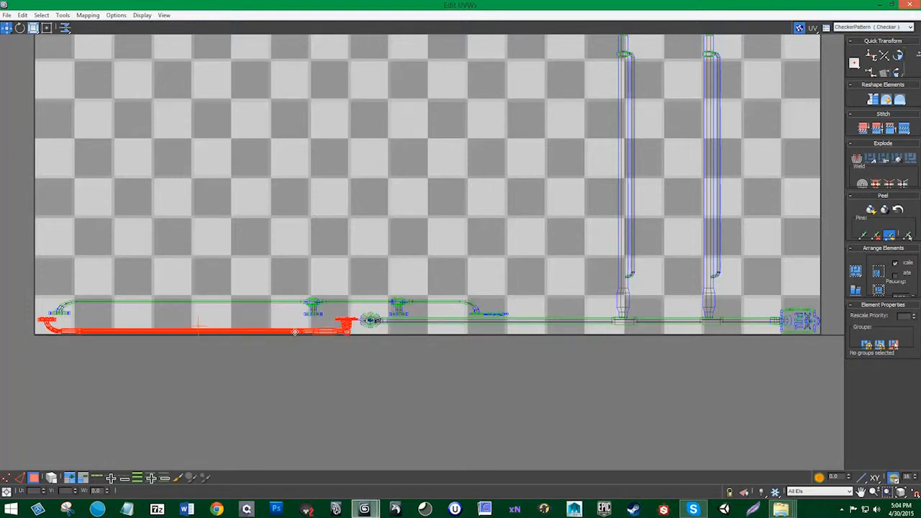
left_click_drag(270, 336, 269, 331)
scroll(268, 331, "down", 5)
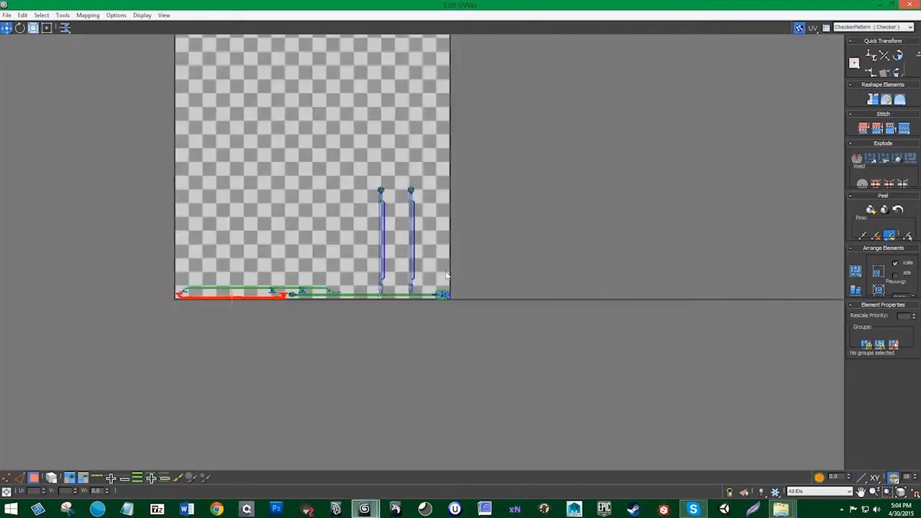
left_click(514, 164)
middle_click_drag(514, 164, 485, 283)
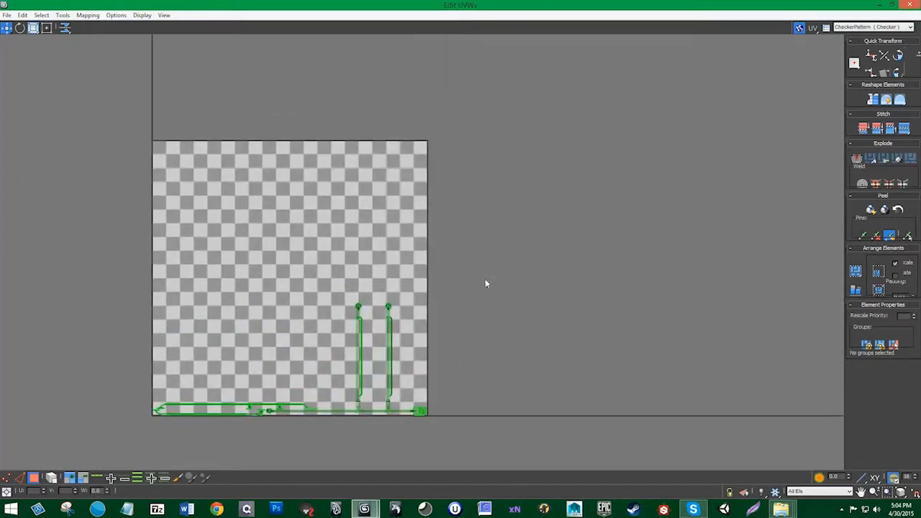
Step: Close the UV editor and collapse the handle's Unwrap UVW modifier into the Editable Poly
left_click(911, 6)
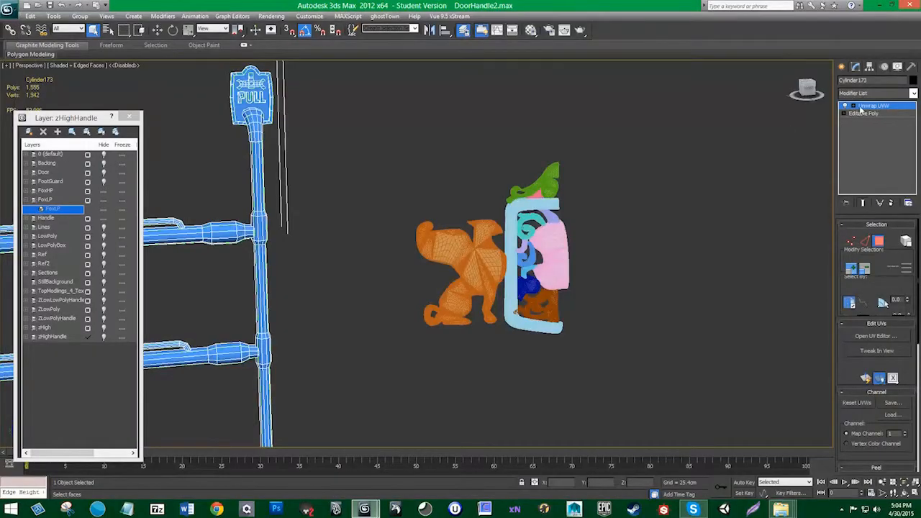
right_click(864, 108)
left_click(822, 192)
scroll(379, 211, "down", 5)
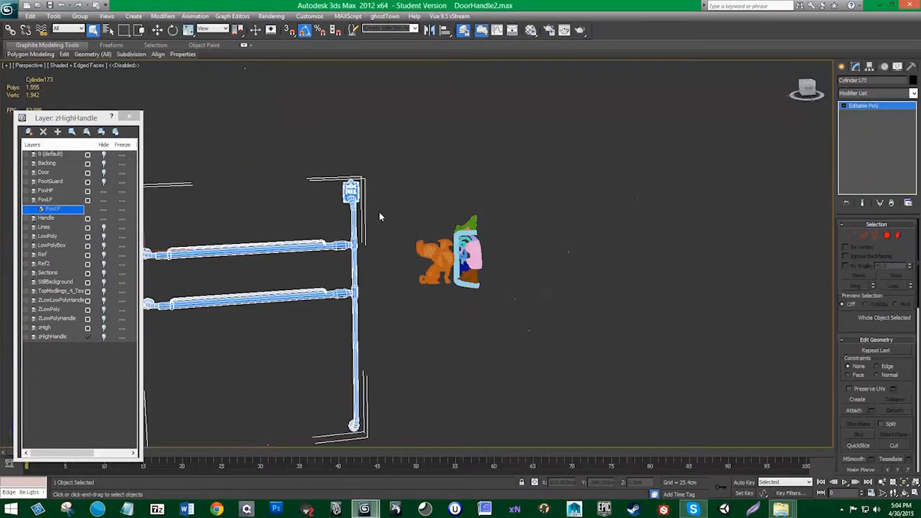
scroll(339, 234, "down", 1)
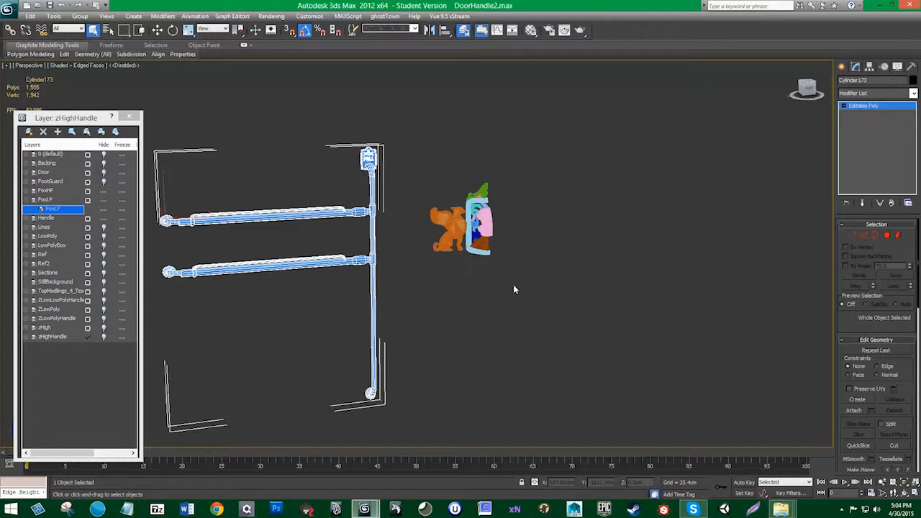
left_click_drag(513, 284, 411, 154)
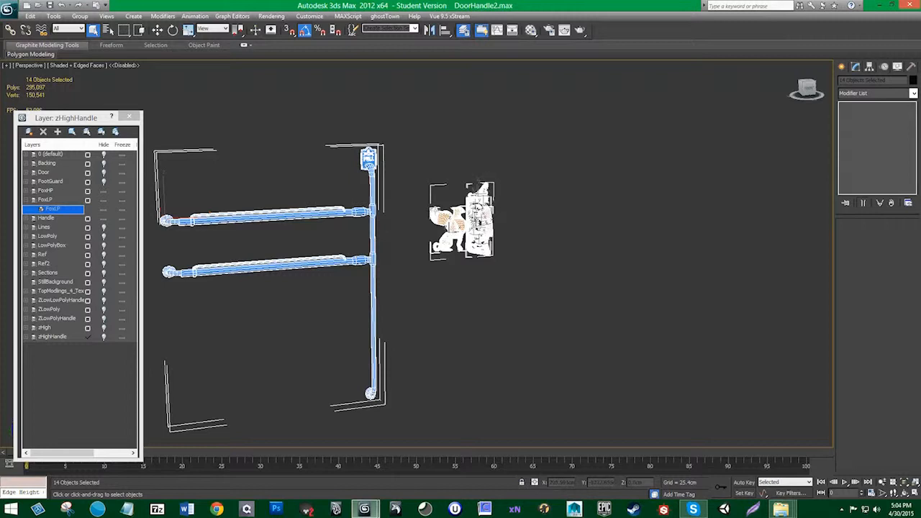
middle_click_drag(467, 295, 493, 294)
left_click(491, 294)
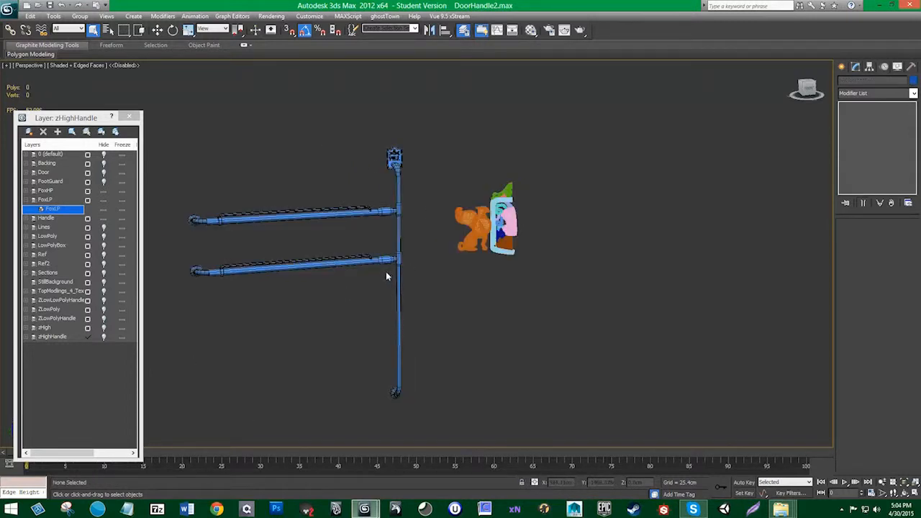
middle_click_drag(386, 271, 390, 264, "alt")
mouse_move(428, 301)
middle_mouse_down("alt")
mouse_move(414, 285)
mouse_move(439, 307)
middle_mouse_up("alt")
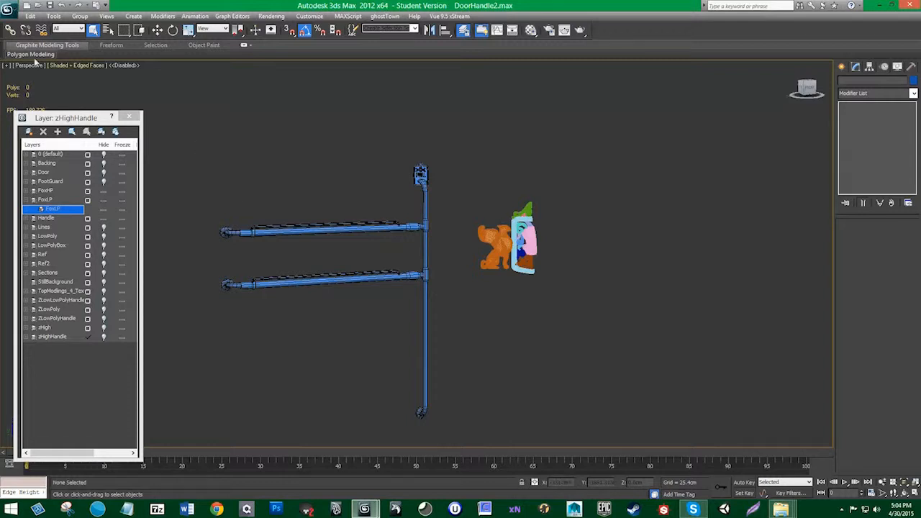
Step: Save the scene under the new file name DoorHandle03.max
left_click(6, 8)
left_click(32, 119)
left_click(221, 209)
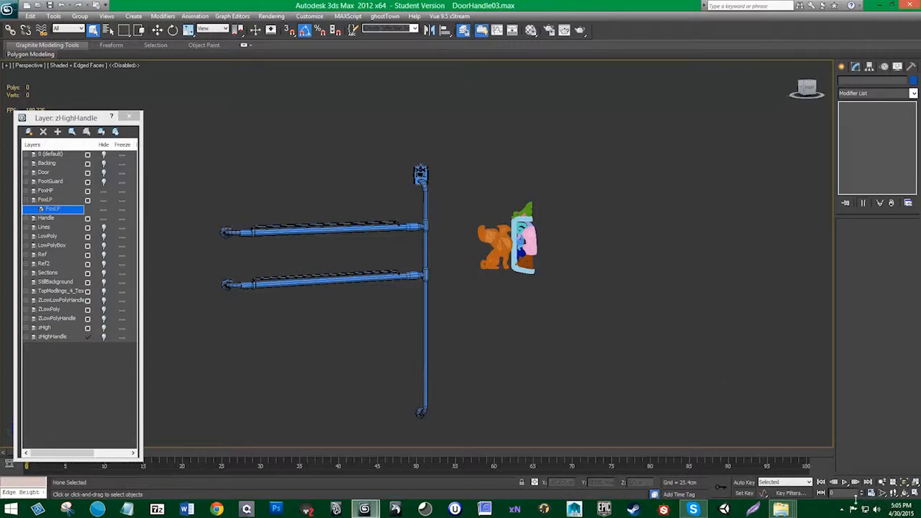
left_click(843, 510)
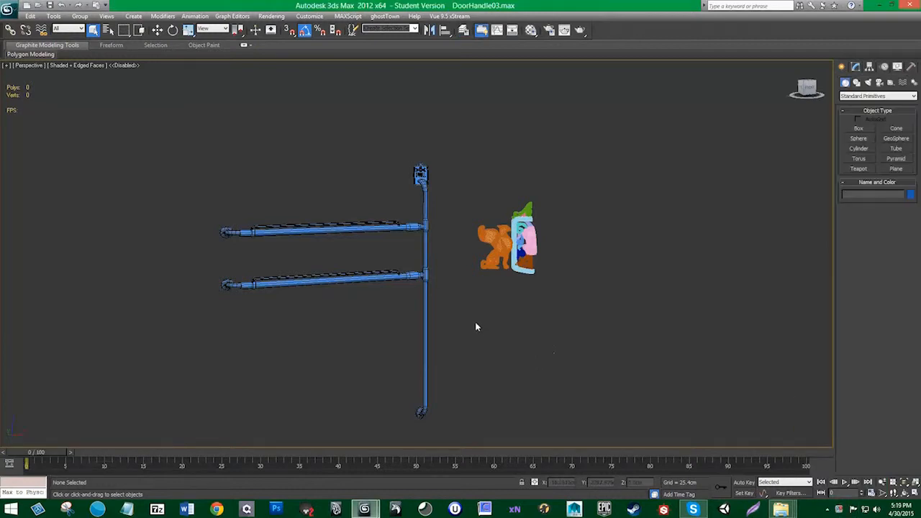
Step: Open the layer manager and hide the FoxHP layer, then select the low-poly fox
mouse_move(477, 325)
middle_mouse_down("alt")
mouse_move(492, 327)
mouse_move(469, 329)
mouse_move(478, 310)
mouse_move(468, 311)
middle_mouse_up("alt")
left_click(376, 275)
middle_click_drag(445, 277, 393, 255, "alt")
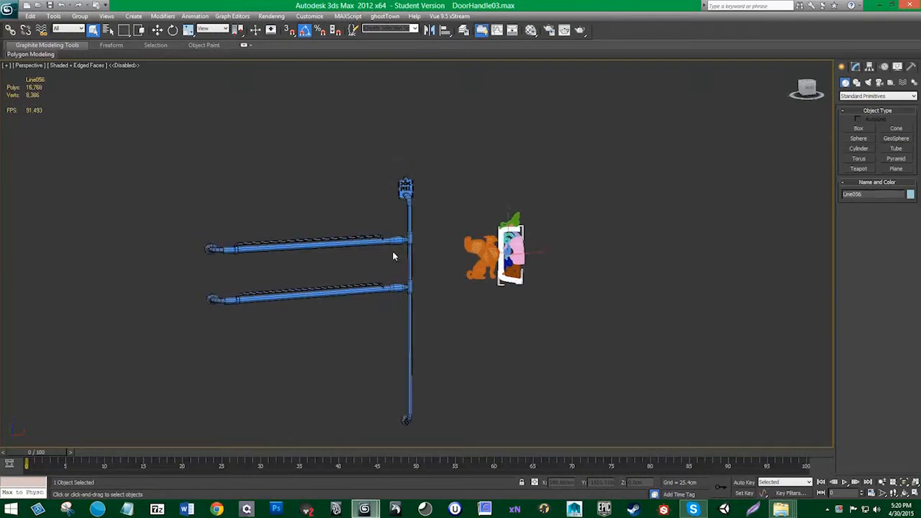
left_click(465, 30)
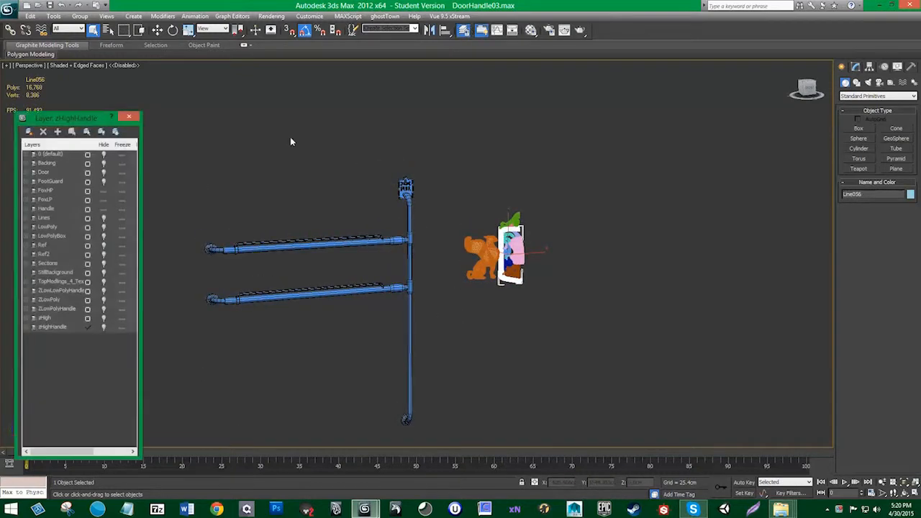
left_click(103, 209)
left_click(103, 209)
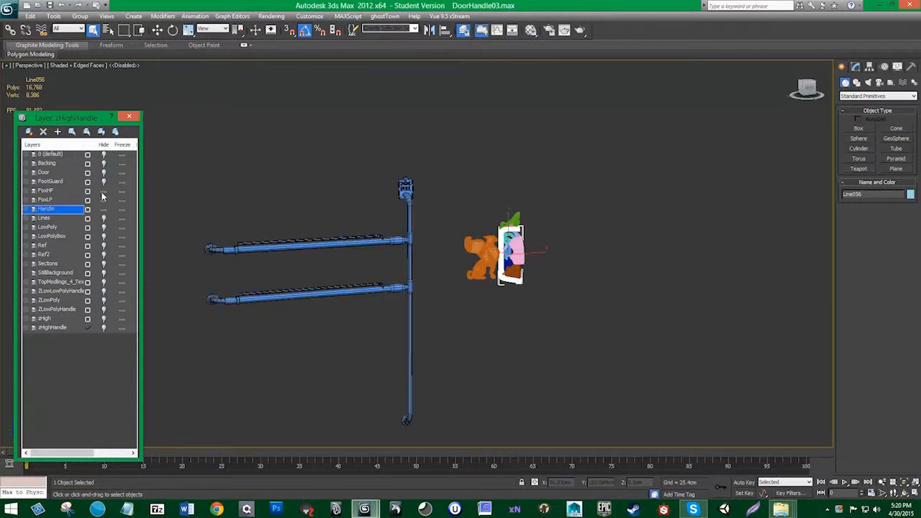
left_click(103, 191)
middle_click_drag(407, 288, 481, 299)
left_click(481, 219)
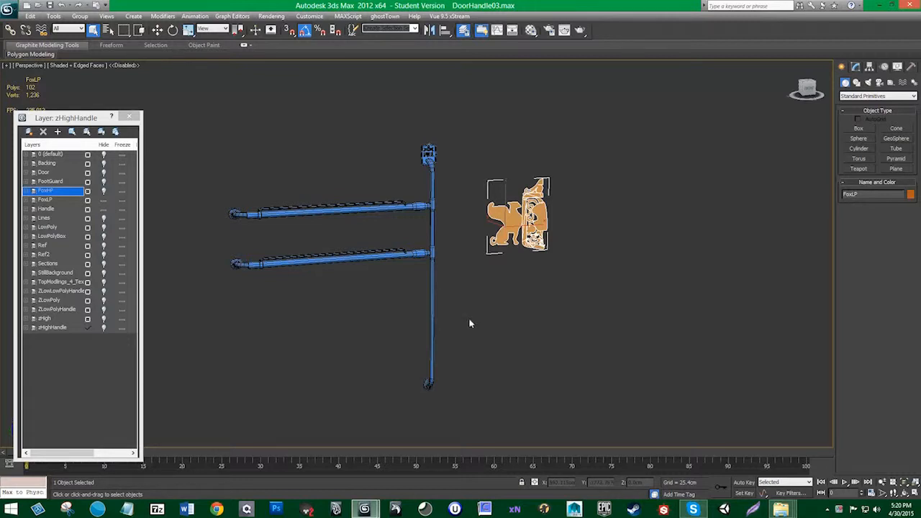
Step: Start exporting the selected door handle to the Desktop in the gw::OBJ-Exporter (*.OBJ) format
left_click(434, 315)
left_click(8, 8)
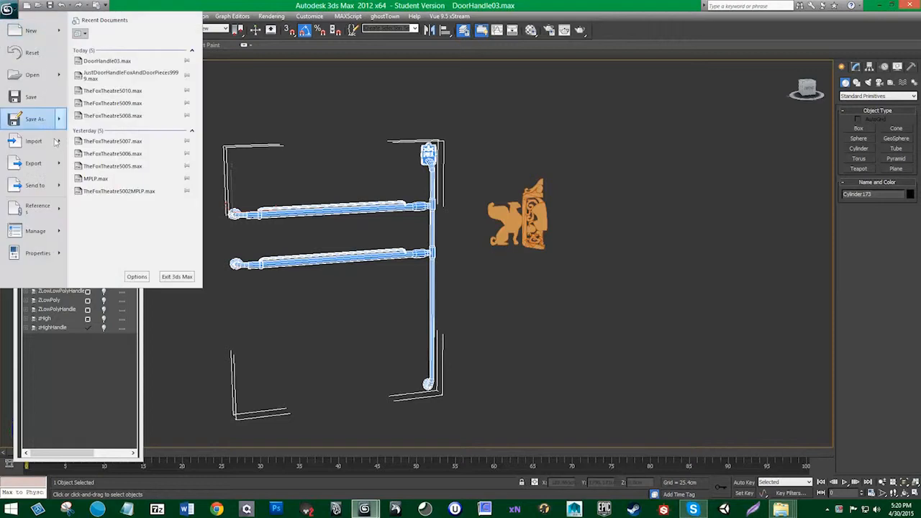
mouse_move(33, 163)
left_click(82, 43)
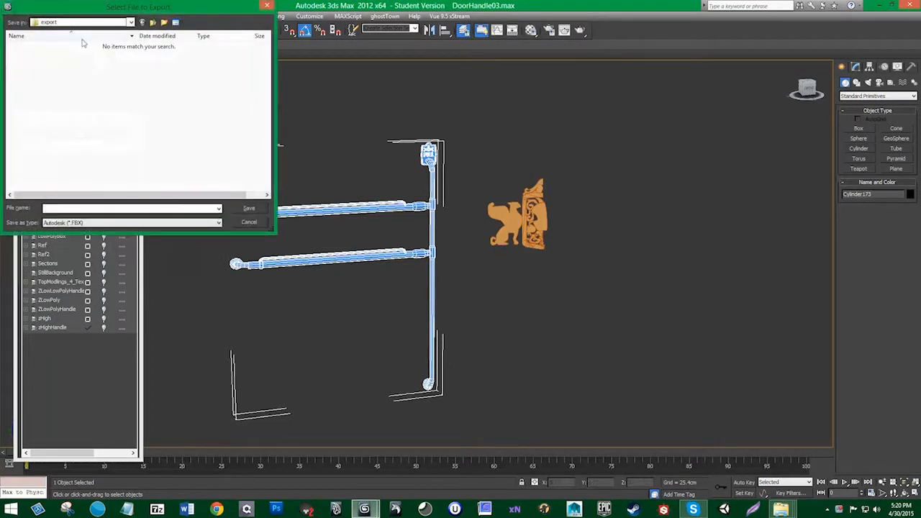
left_click(83, 22)
left_click(54, 32)
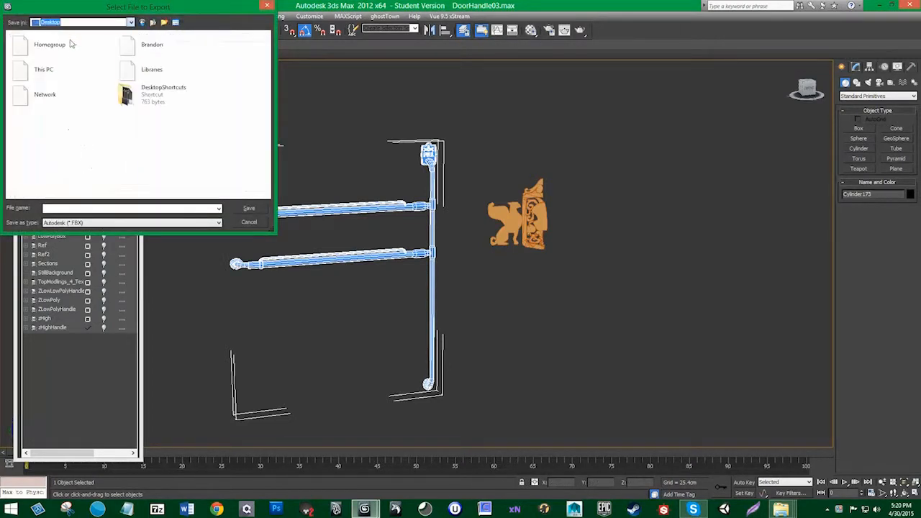
left_click(107, 222)
left_click(106, 326)
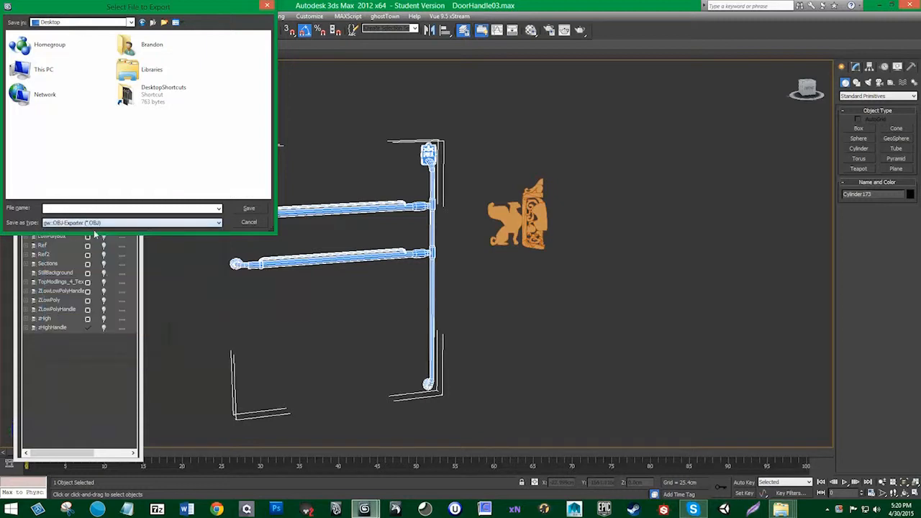
Step: Name the export file DoorHandle and complete the OBJ export
left_click(99, 207)
type("DoorHandle")
left_click(249, 208)
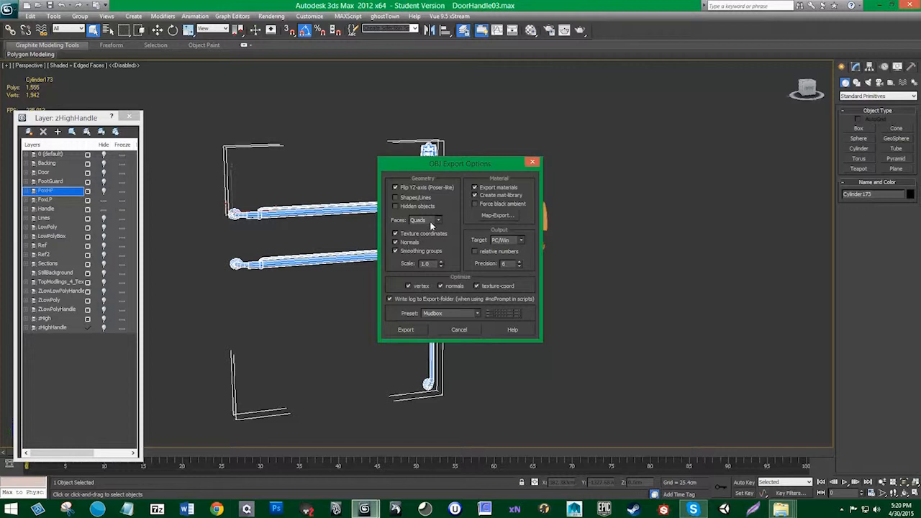
left_click(414, 329)
left_click(562, 332)
Step: Frame the low-poly fox in the front view and select the vertices along its straight centre edge
left_click(518, 216)
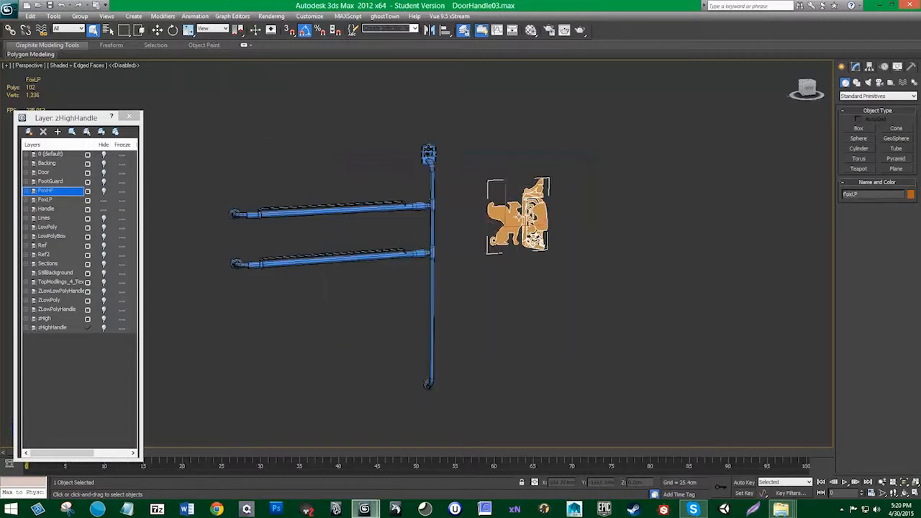
left_click(10, 8)
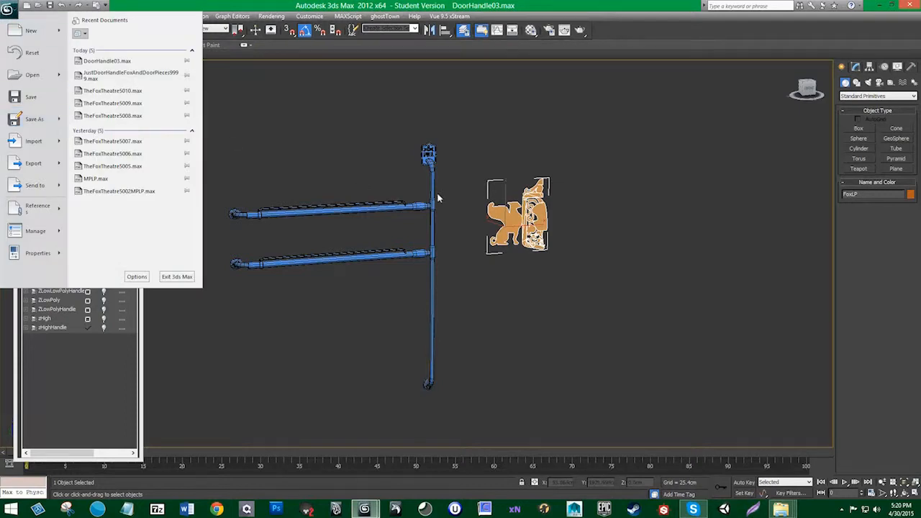
left_click(519, 185)
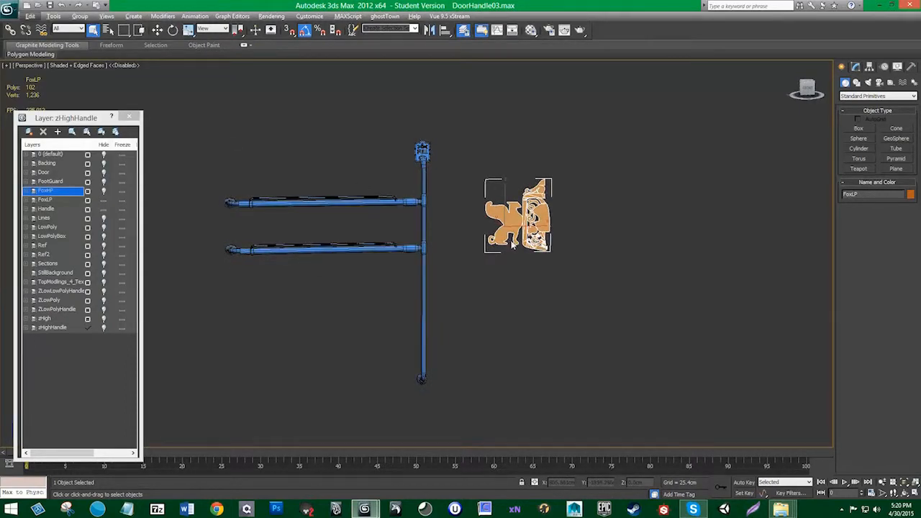
key("f")
key("z")
scroll(409, 217, "down", 3)
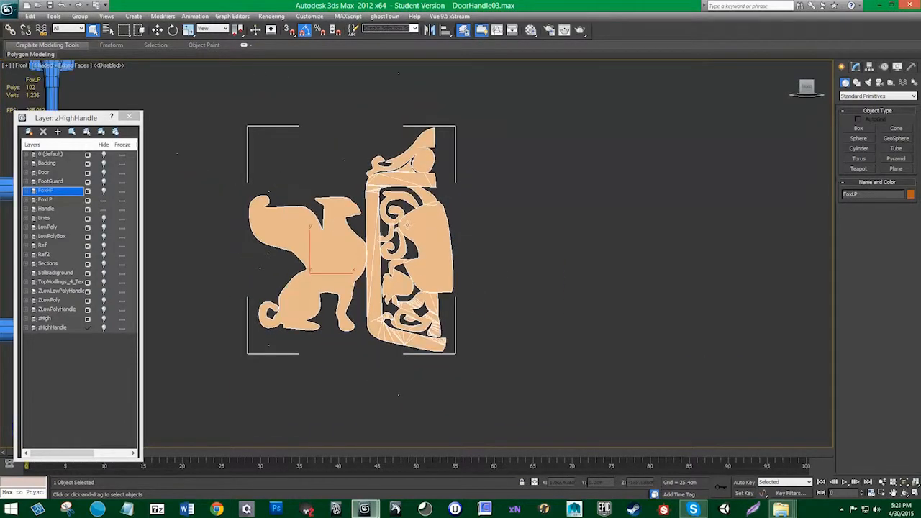
left_click(856, 67)
left_click(852, 235)
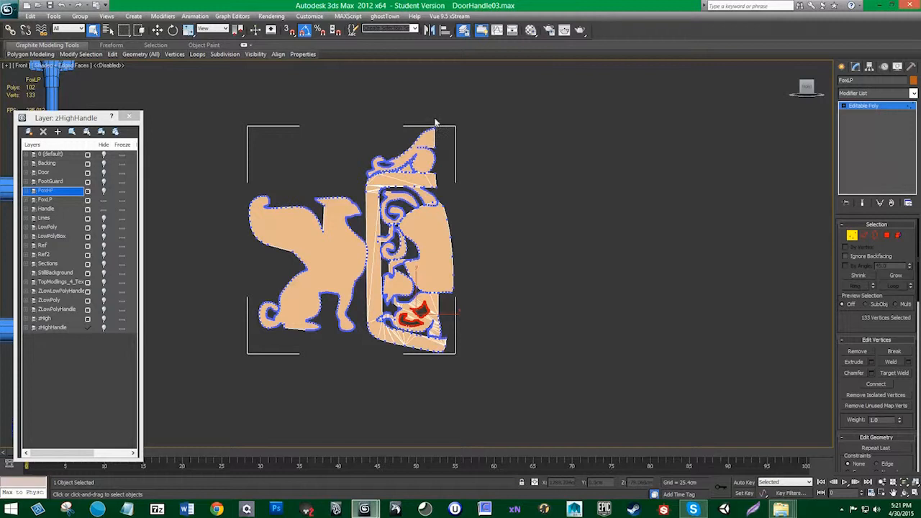
key("ctrl+z")
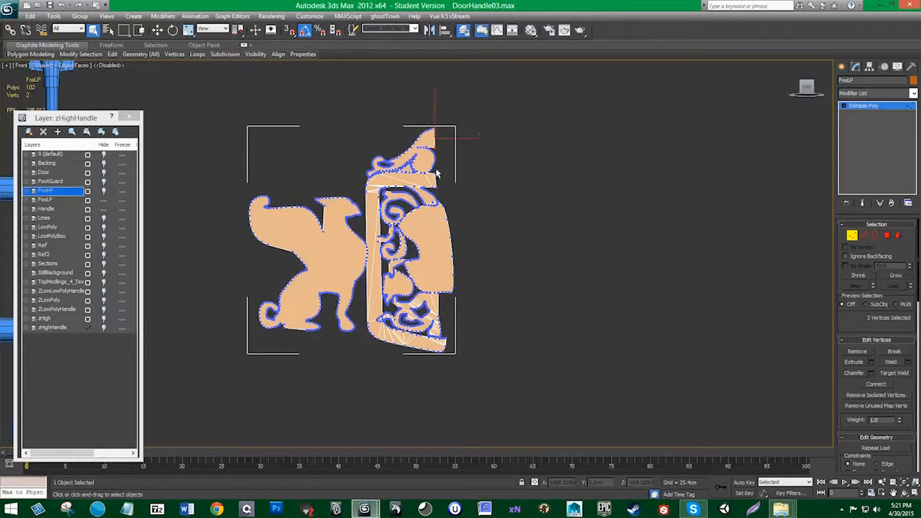
left_click_drag(434, 170, 445, 192, "ctrl")
left_click_drag(471, 289, 470, 295, "ctrl")
left_click_drag(440, 334, 466, 358, "ctrl")
Step: Add the missed centre-edge vertices to the selection and scale them flat along X into one vertical line
key("r")
left_click_drag(466, 264, 153, 280)
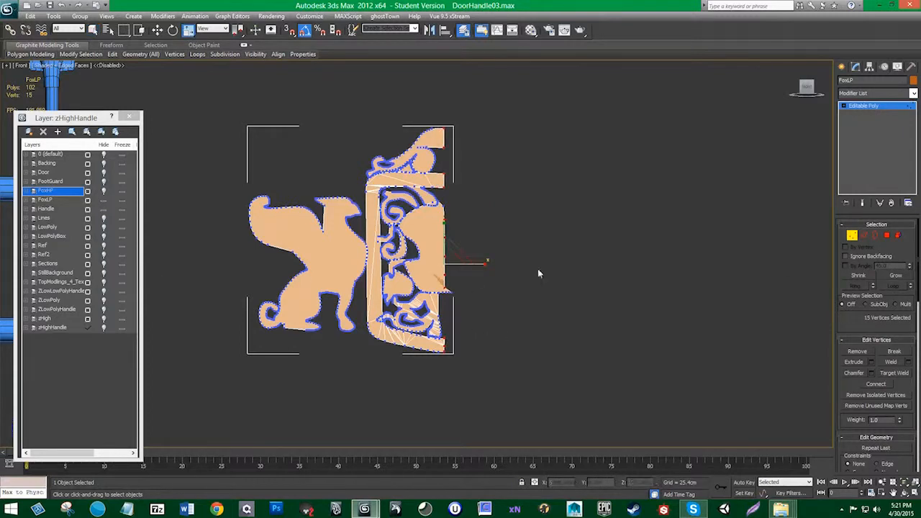
key("ctrl+z")
left_click_drag(455, 301, 3, 216, "ctrl")
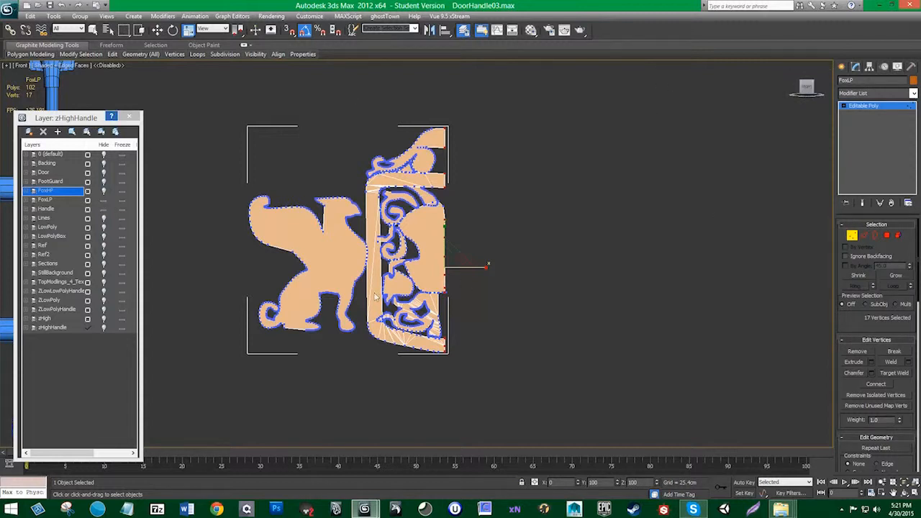
key("w")
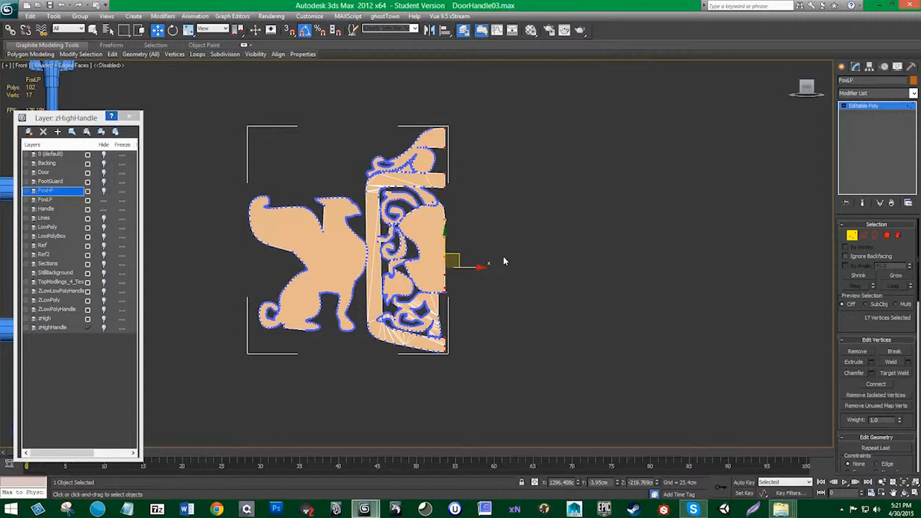
left_click(448, 293, "ctrl")
key("r")
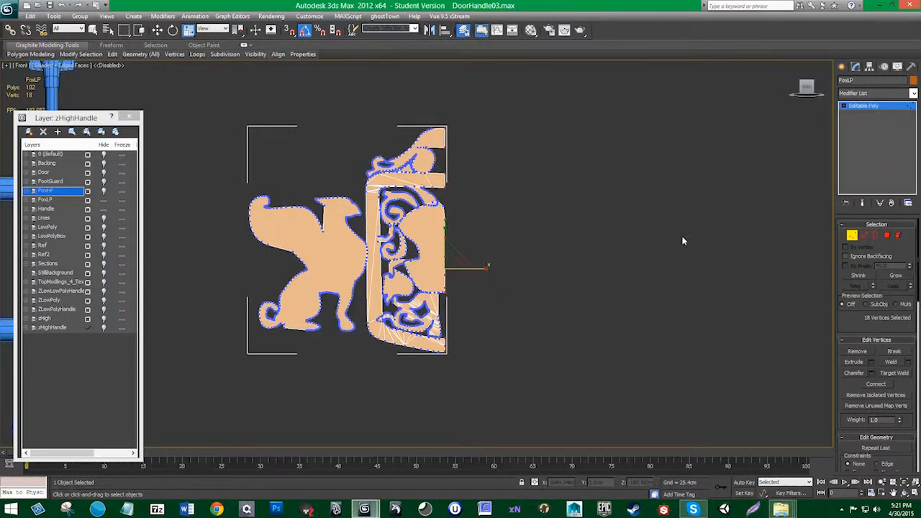
key("w")
left_click(852, 236)
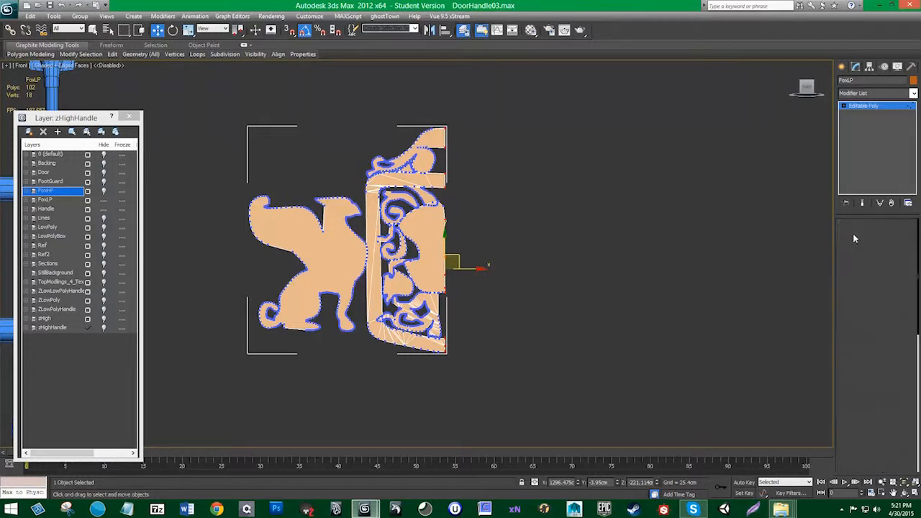
Step: Move only the low-poly fox's pivot onto its flattened centre edge using endpoint snapping
left_click(868, 67)
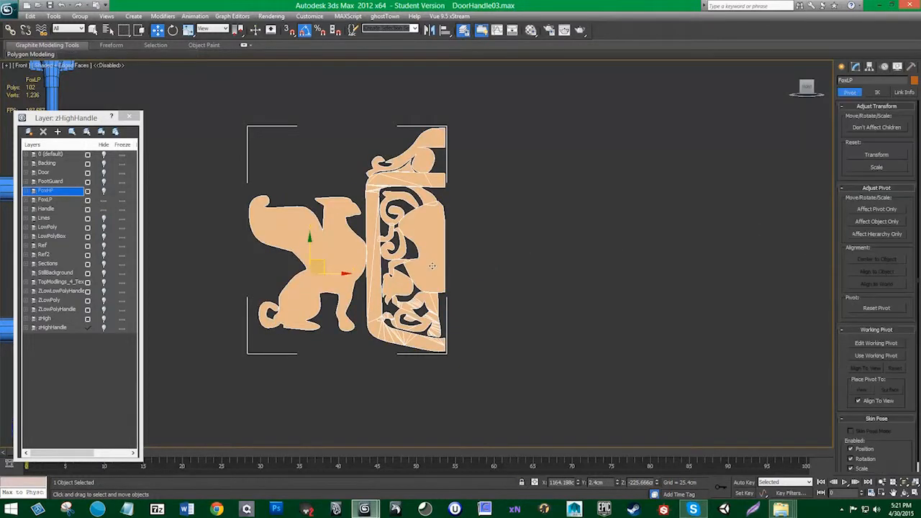
left_click(877, 209)
key("s")
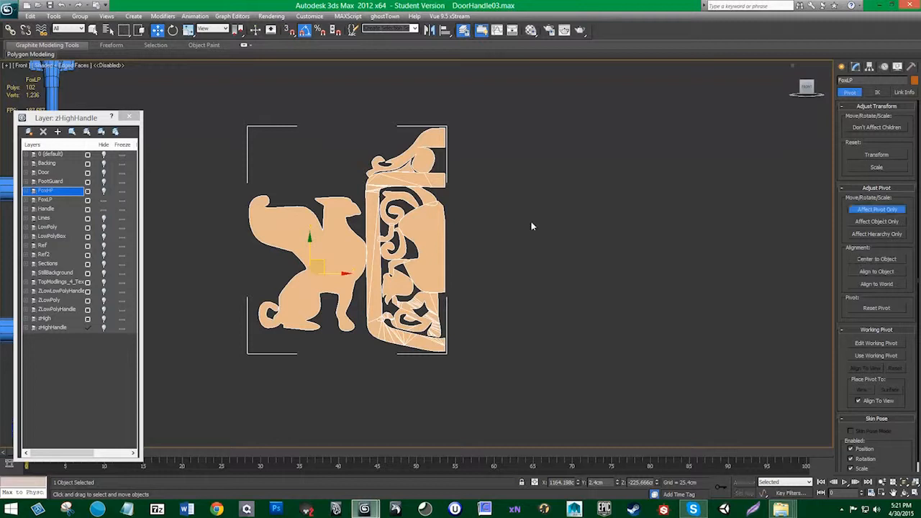
left_click_drag(306, 272, 447, 252)
key("s")
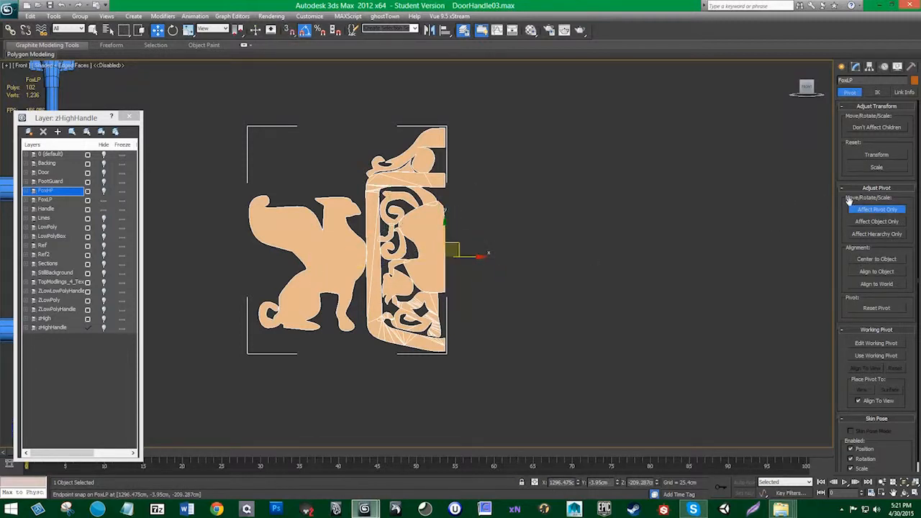
left_click(864, 209)
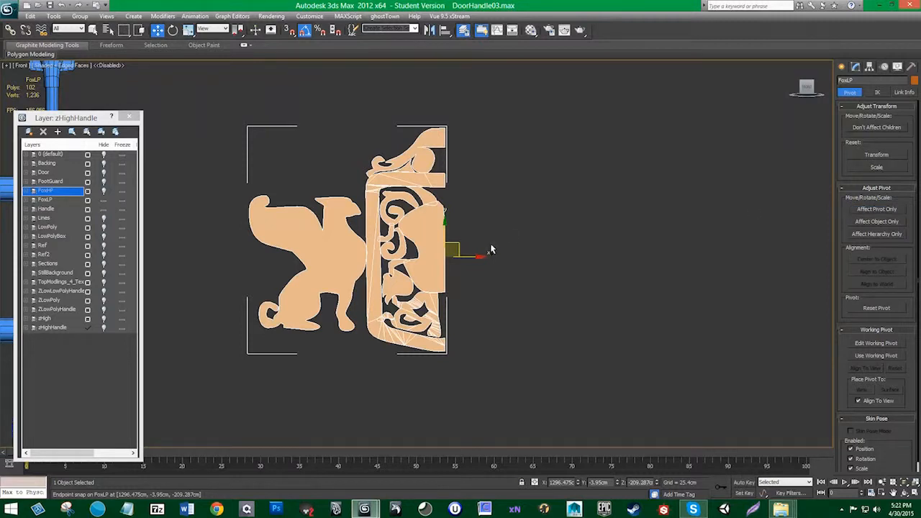
Step: Clone the low-poly fox half as a Copy and mirror the clone across the X axis
key("ctrl+v")
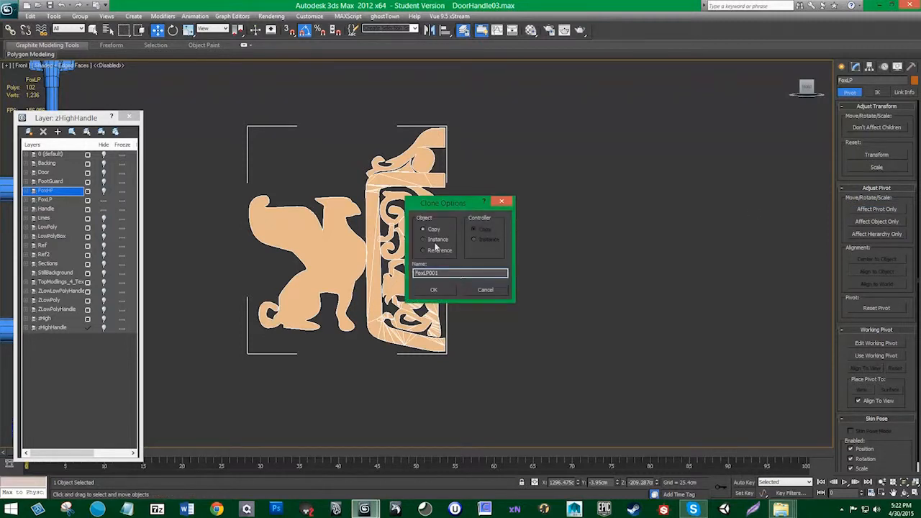
left_click(436, 289)
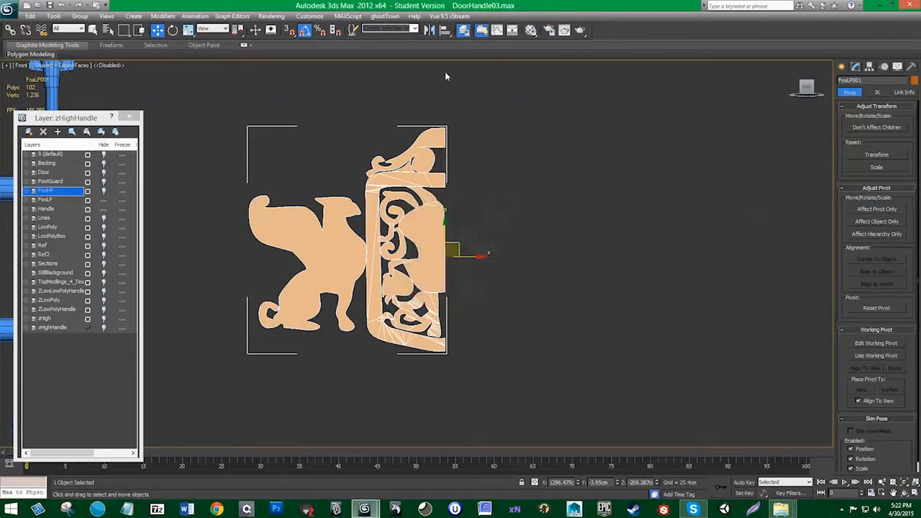
left_click(430, 29)
left_click_drag(466, 174, 766, 141)
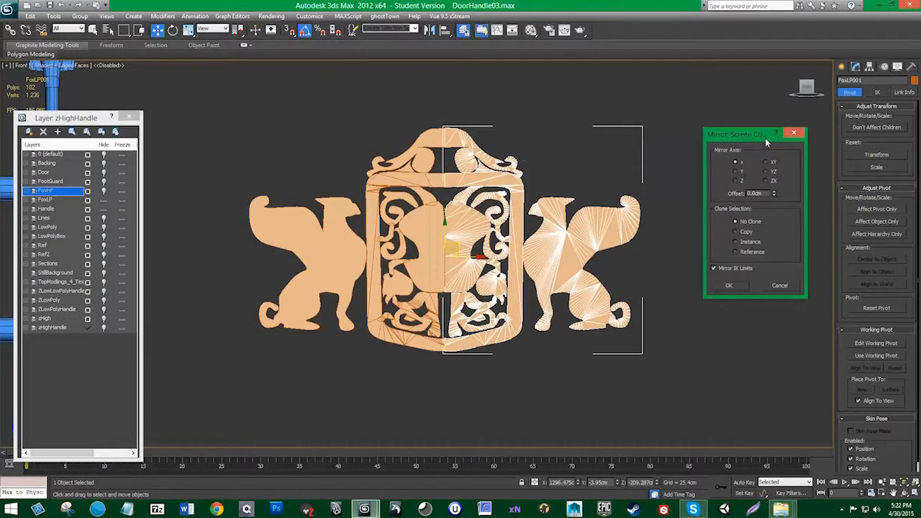
left_click(734, 286)
left_click(716, 262)
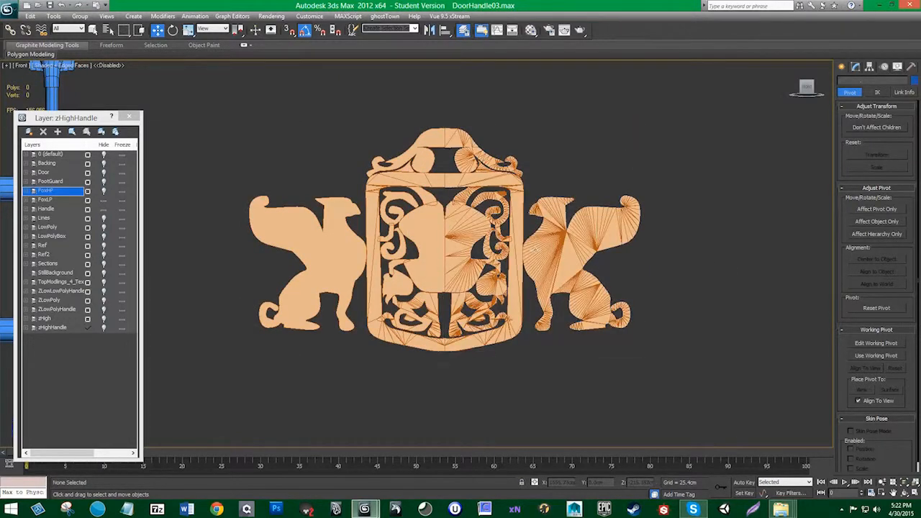
Step: Undo the mirroring of the cloned fox half
left_click(434, 222)
left_click(581, 237)
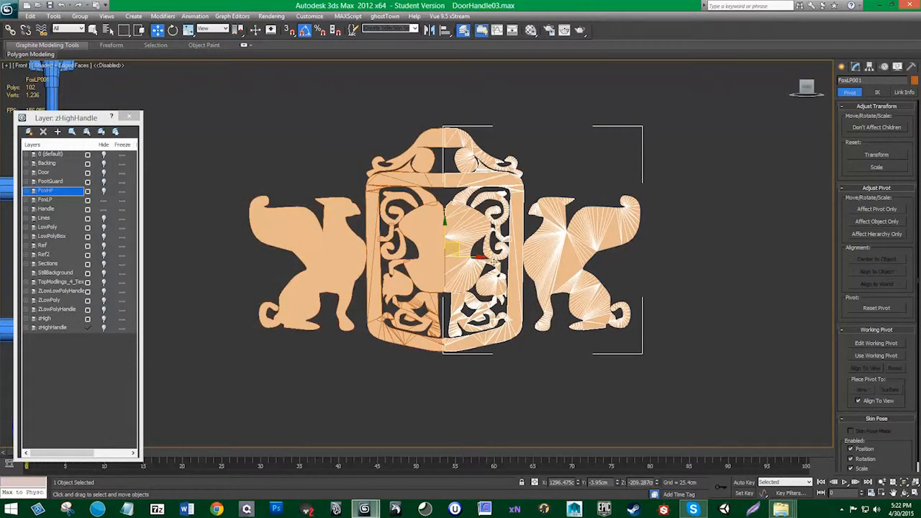
key("ctrl+z")
key("ctrl+z")
key("ctrl+z")
key("ctrl+z")
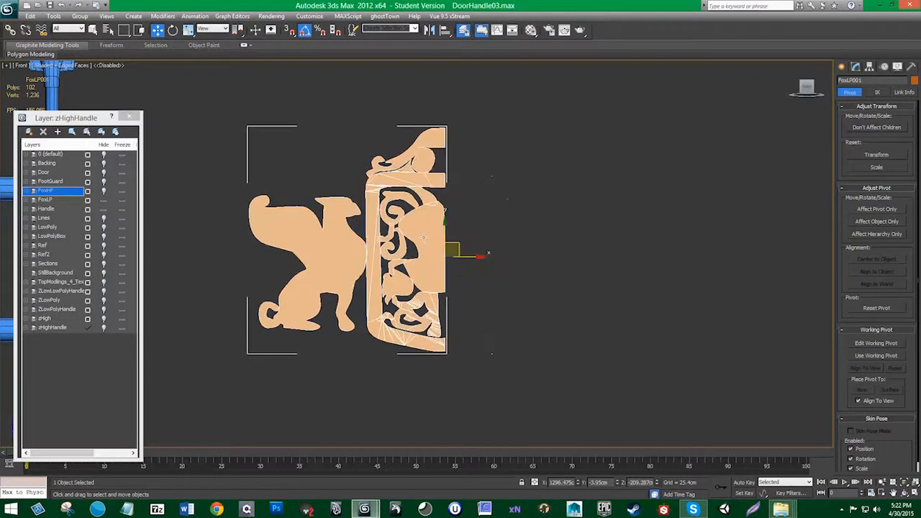
Step: Mirror the cloned fox half across the X axis with 0.0cm offset and No Clone
left_click(429, 30)
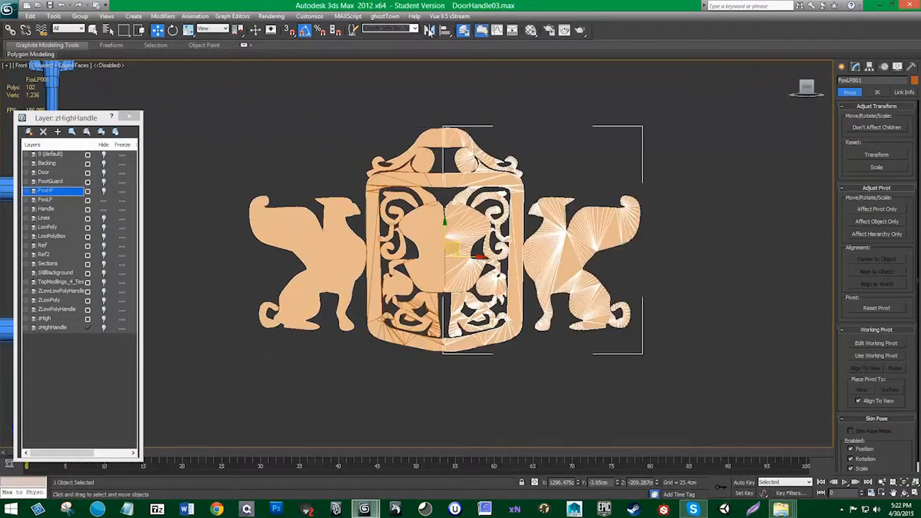
left_click_drag(460, 173, 724, 102)
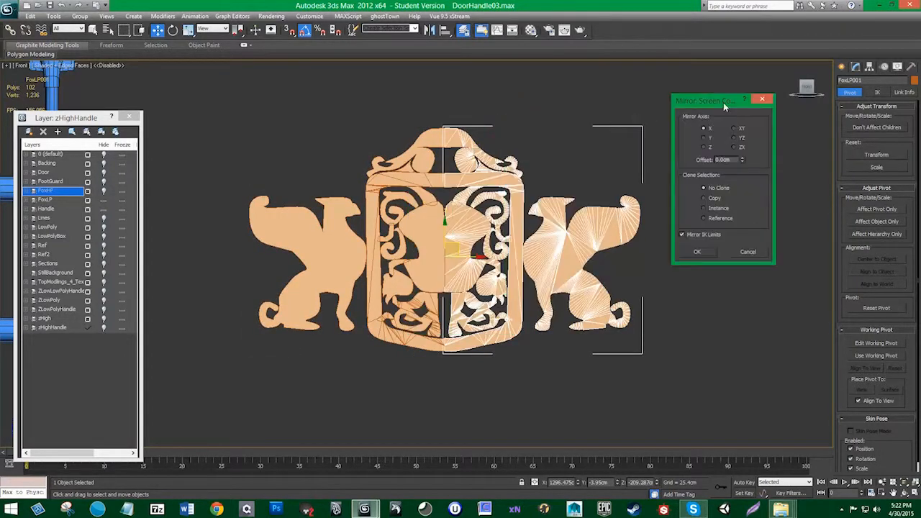
left_click(712, 197)
left_click(714, 190)
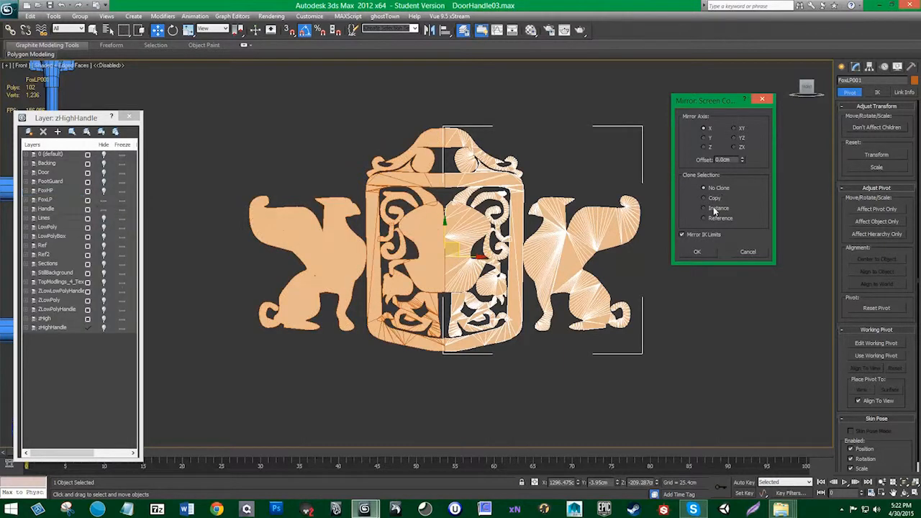
left_click(712, 218)
left_click(712, 208)
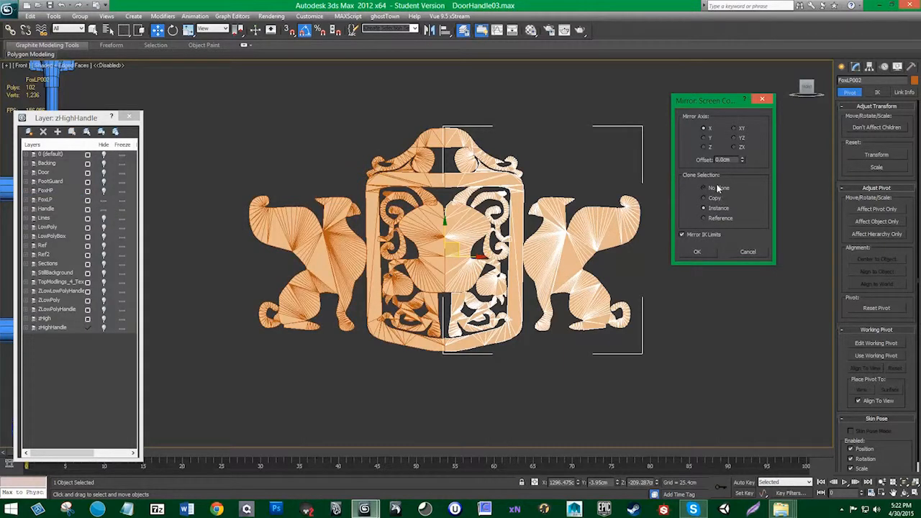
left_click(718, 188)
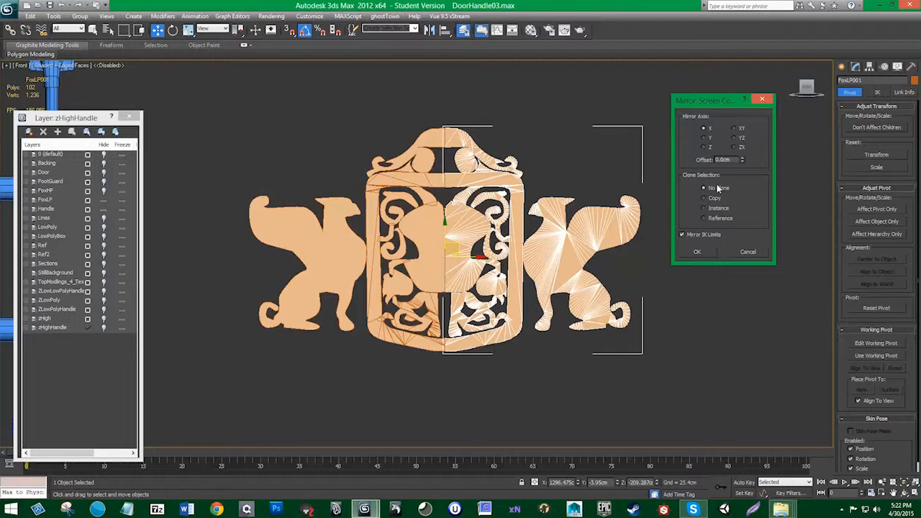
left_click(695, 251)
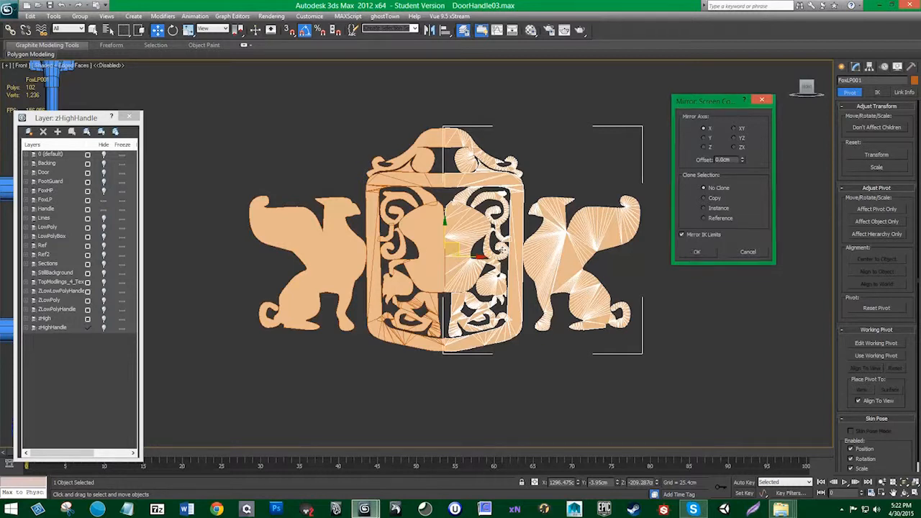
Step: Delete the original fox half, keeping the mirrored one
left_click(472, 233)
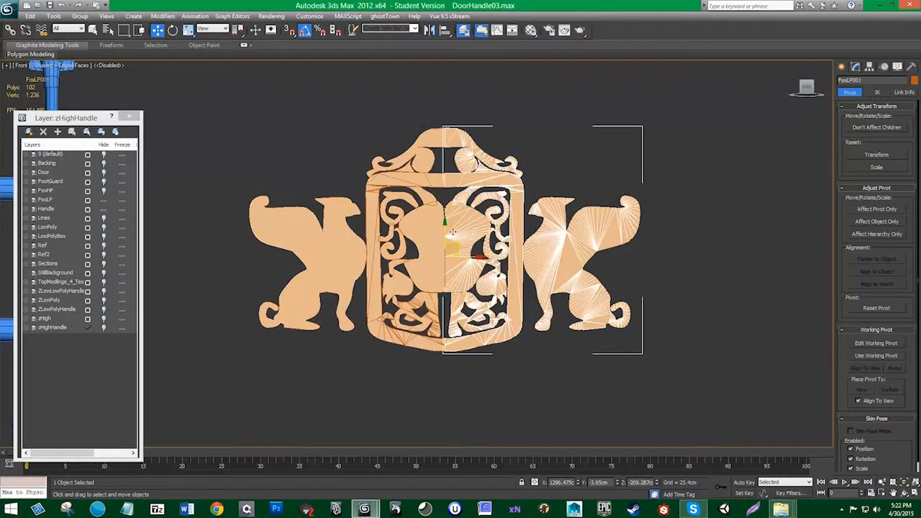
left_click(401, 235)
left_click(403, 232)
key("Delete")
Step: Clone the remaining low-poly fox half and mirror the clone to the opposite side of the centre edge
left_click(463, 229)
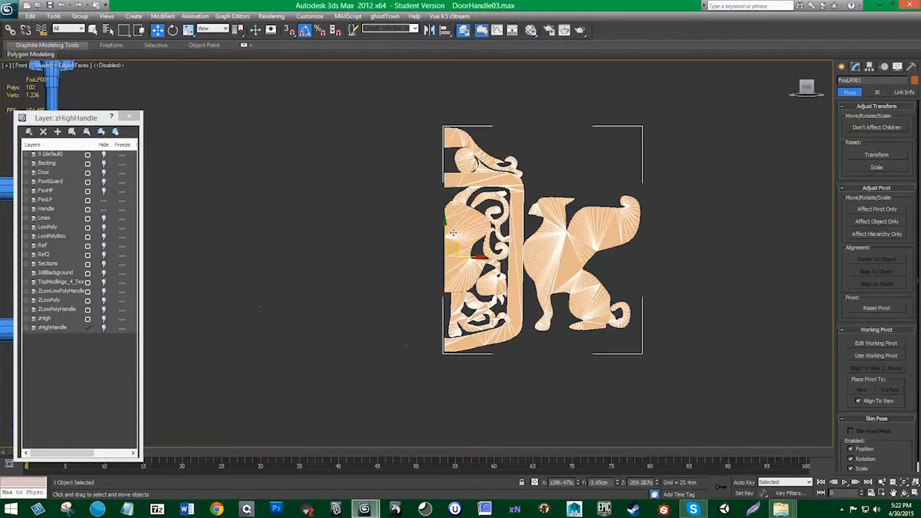
key("ctrl+v")
left_click(435, 290)
left_click(429, 30)
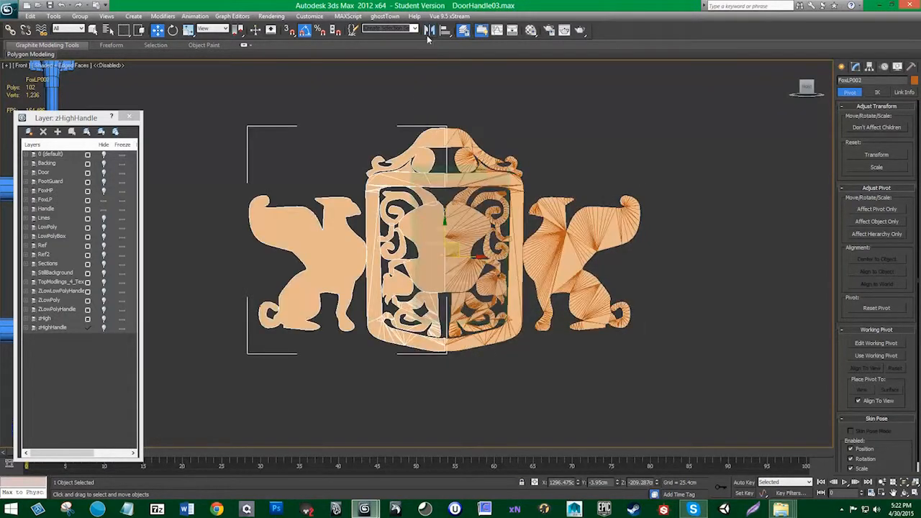
left_click(436, 322)
left_click(526, 88)
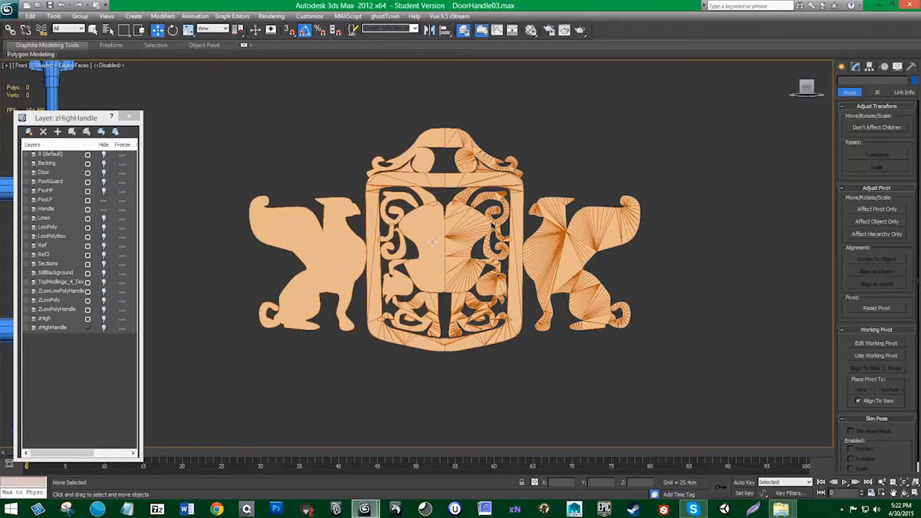
Step: Attach the right fox half to the left half so the emblem becomes one editable poly
left_click(432, 242)
left_click(559, 242, "ctrl")
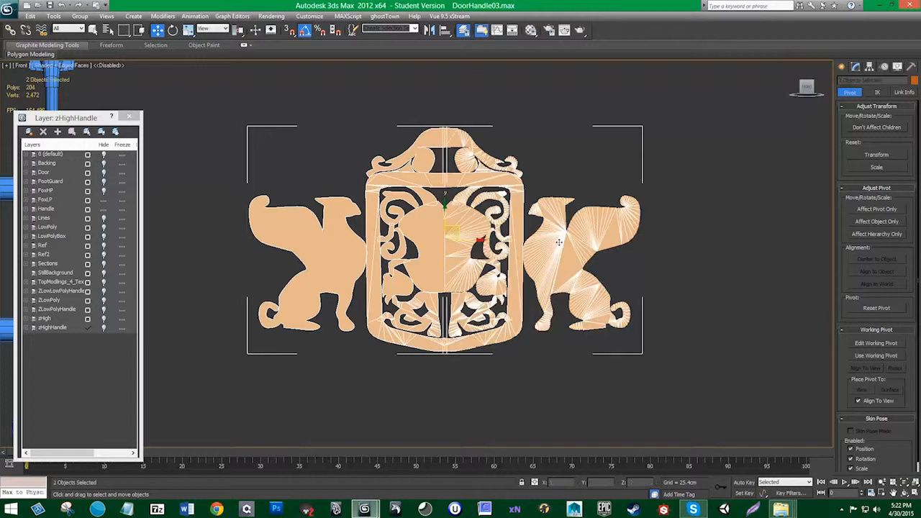
left_click(504, 113)
left_click(442, 231)
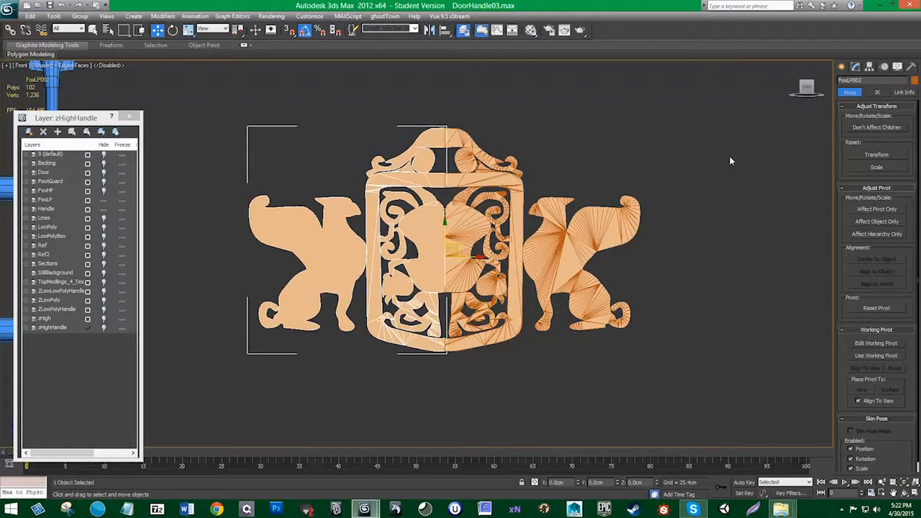
left_click(856, 69)
left_click(843, 69)
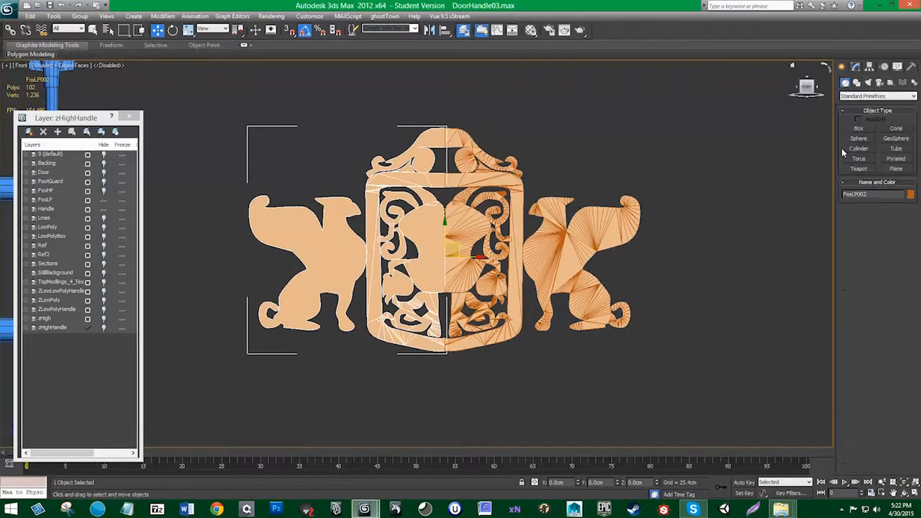
left_click(856, 69)
left_click(854, 410)
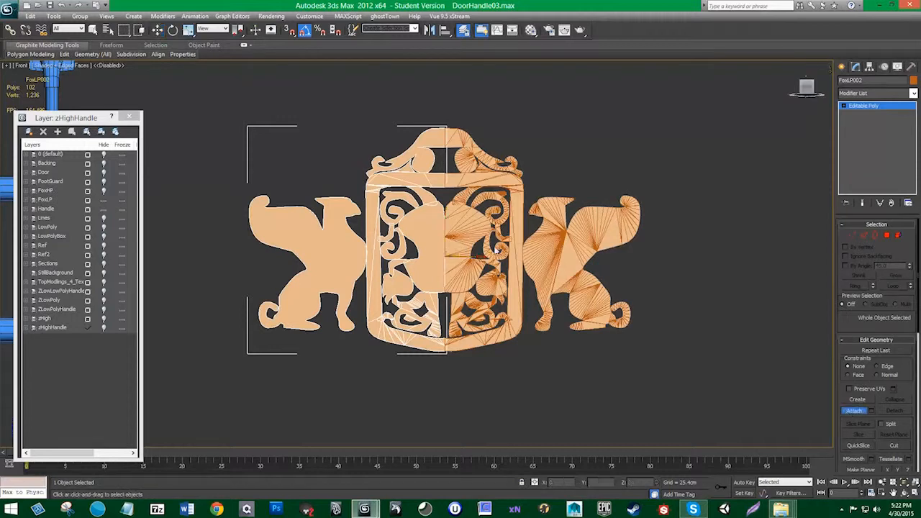
left_click(486, 223)
left_click(855, 412)
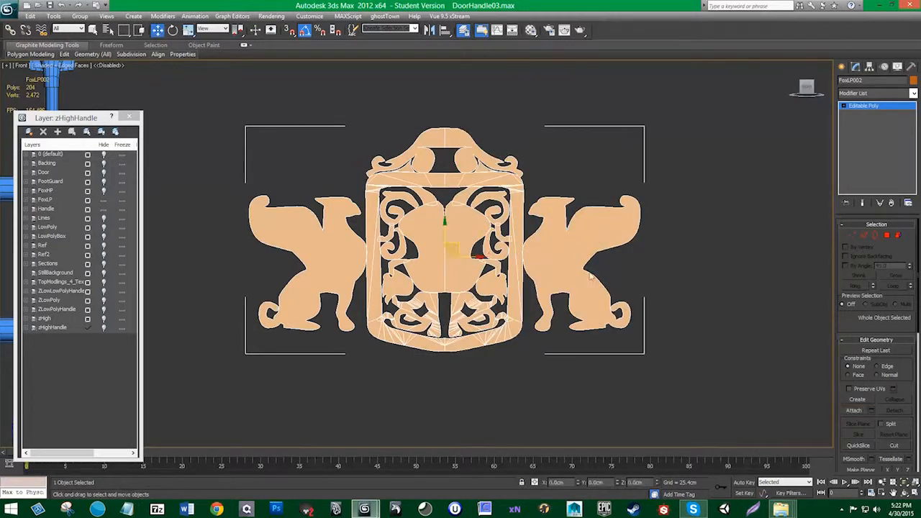
Step: Move the joined fox emblem over the door handle's two horizontal bars, to about X 624 cm
key("alt+w")
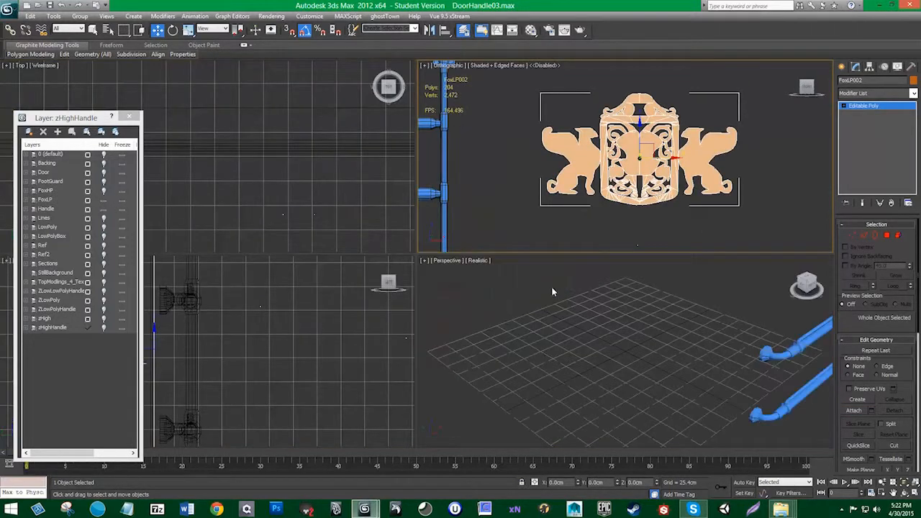
middle_click(552, 292)
key("l")
key("alt+w")
mouse_move(534, 294)
middle_mouse_down("alt")
mouse_move(462, 306)
mouse_move(510, 280)
middle_mouse_up("alt")
scroll(463, 305, "down", 4)
left_click(496, 323)
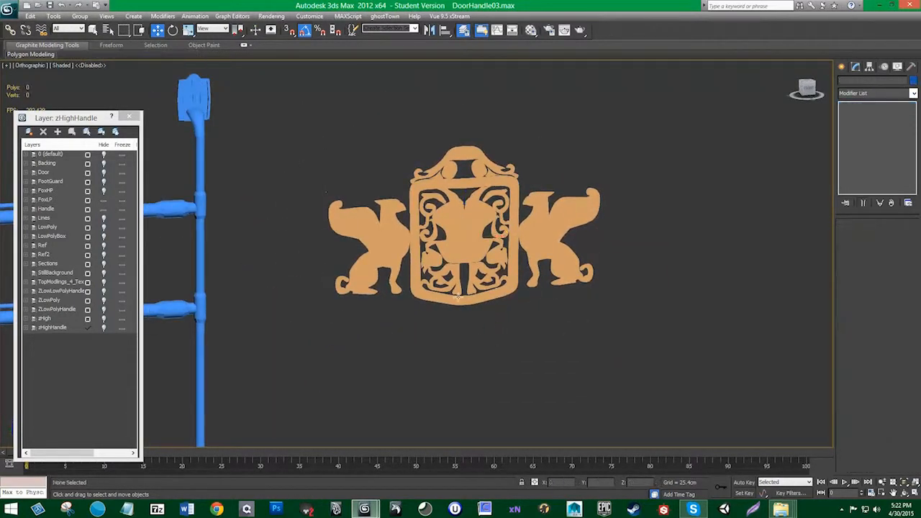
scroll(499, 294, "down", 4)
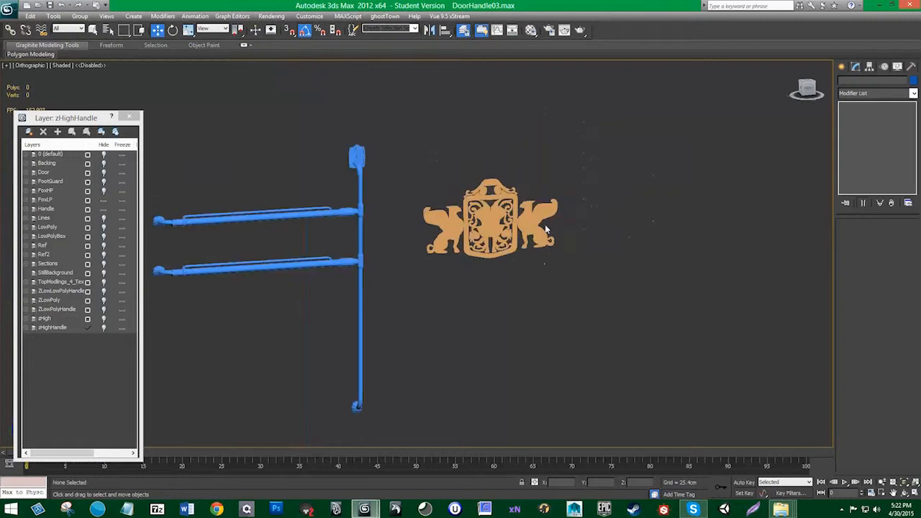
middle_click_drag(546, 229, 792, 269)
left_click(732, 261)
middle_click_drag(732, 261, 503, 272)
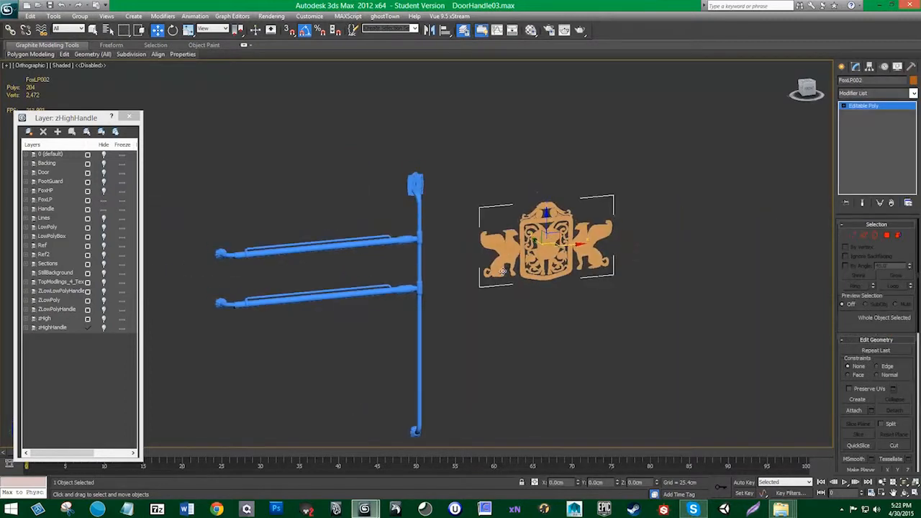
left_click_drag(503, 272, 326, 295)
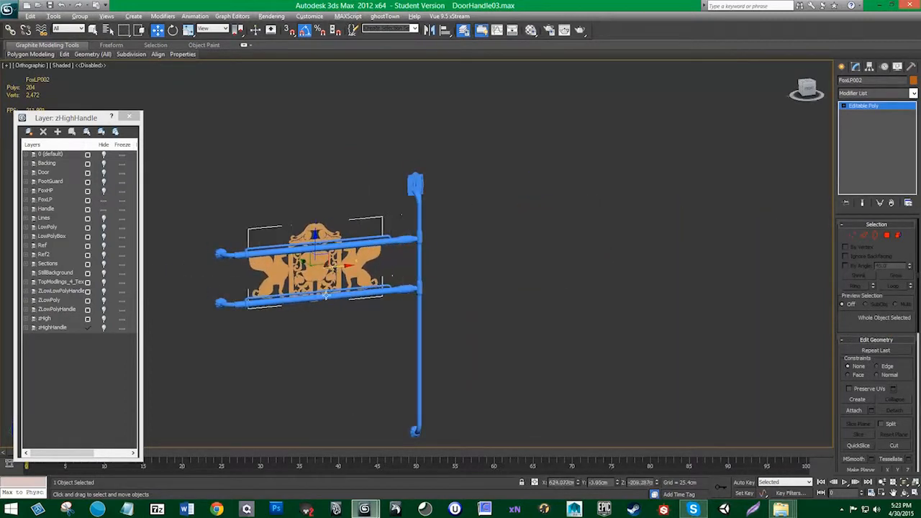
Step: Unhide the Ref layer to show the door photo behind the emblem in the front view
key("f")
key("z")
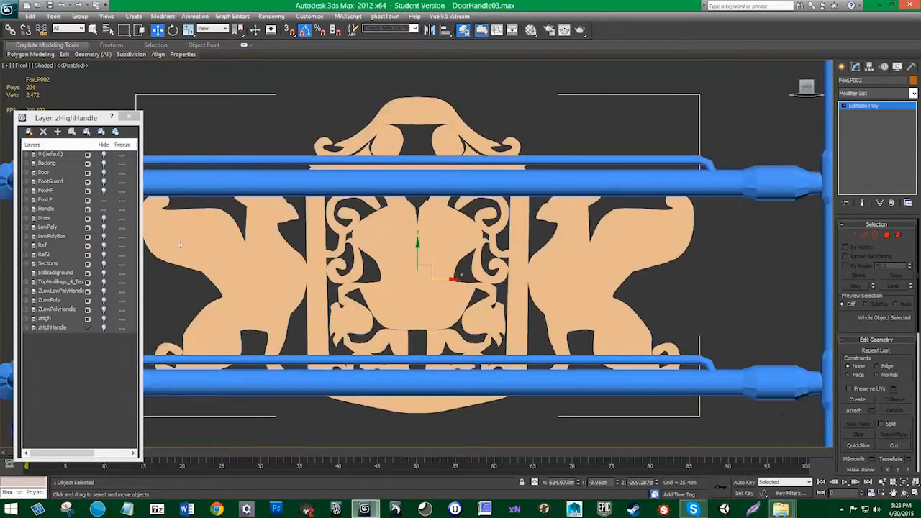
left_click(104, 245)
left_click(104, 246)
left_click(104, 245)
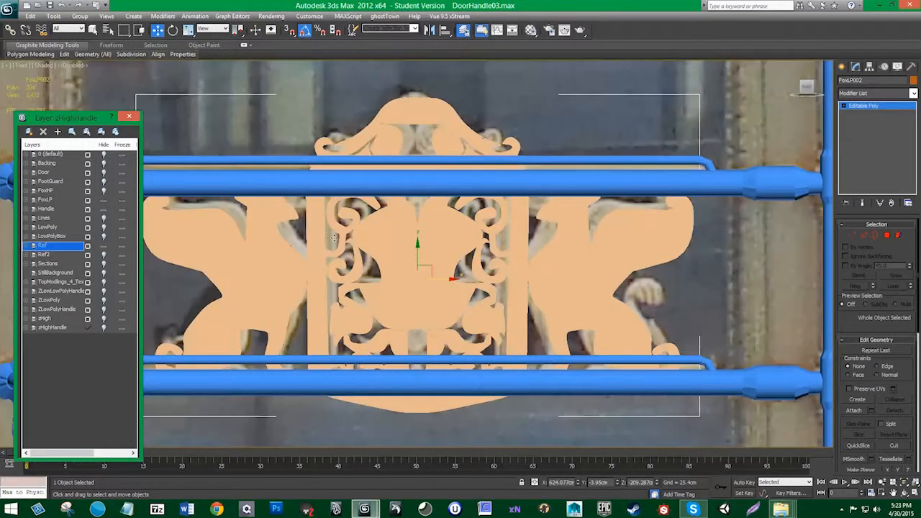
Step: Shift the fox emblem slightly to match the reference photo, to about X 617.5 cm and Z -205.5 cm
scroll(420, 238, "down", 6)
scroll(420, 238, "up", 2)
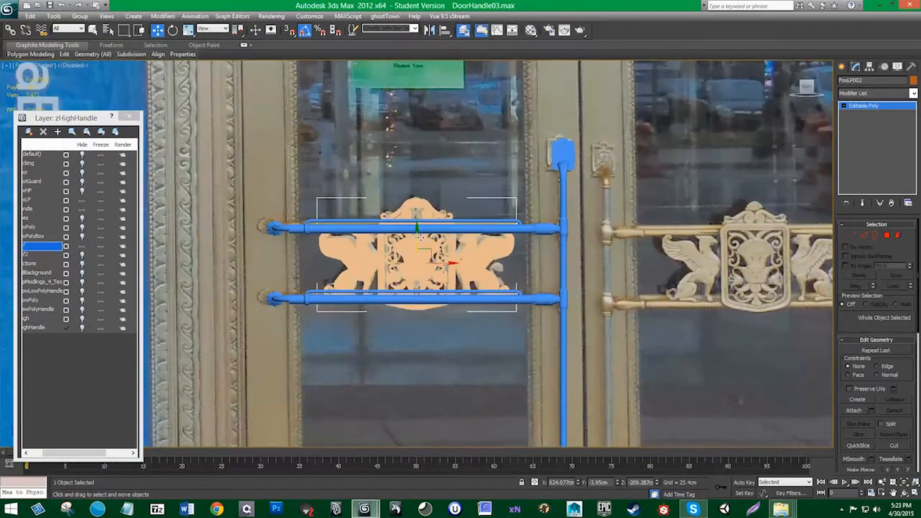
left_click_drag(420, 239, 424, 248)
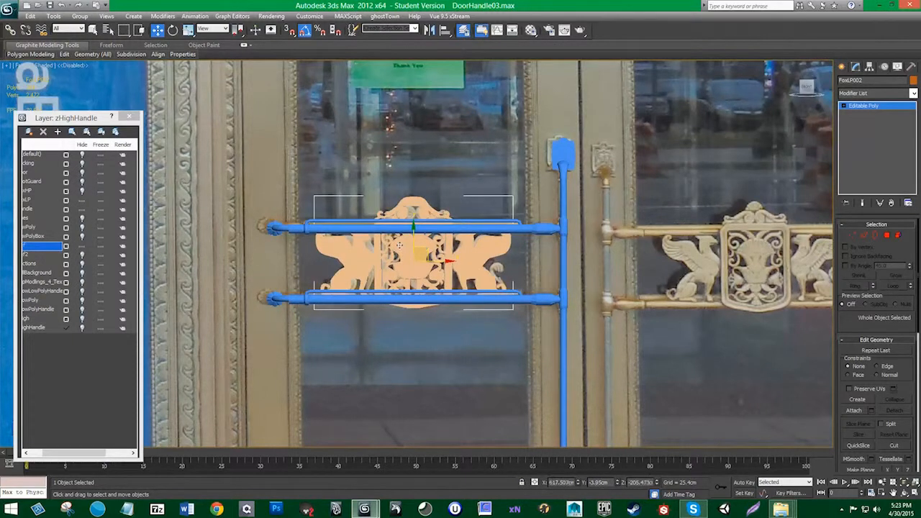
Step: Move the fox emblem along the Y axis to the front of the handle bars, to about Y -59 cm
key("alt+w")
middle_click(528, 192)
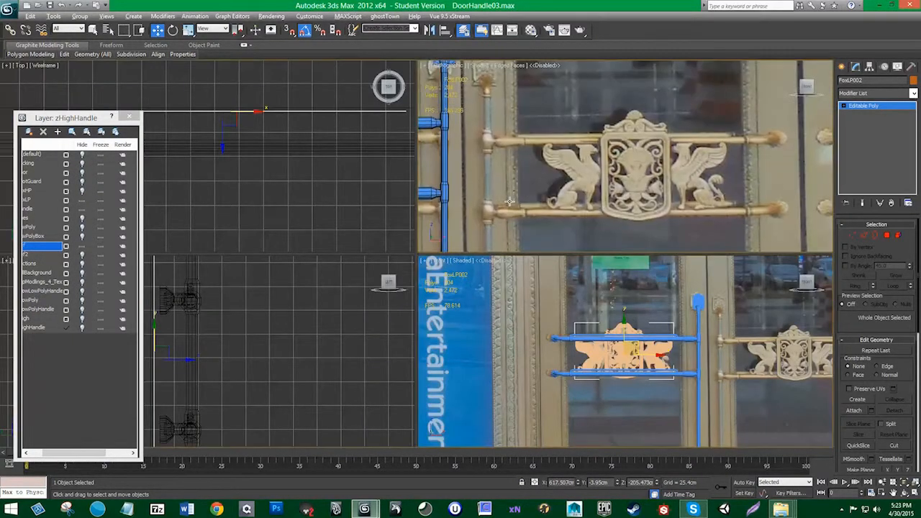
key("alt+w")
middle_click_drag(445, 210, 458, 223, "alt")
scroll(459, 223, "down", 5)
scroll(457, 224, "down", 4)
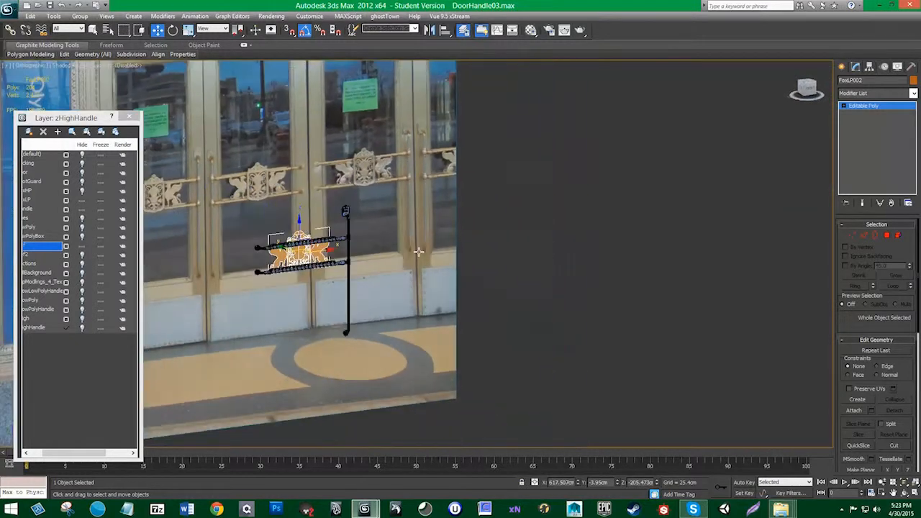
scroll(416, 233, "up", 6)
middle_click_drag(242, 220, 595, 293)
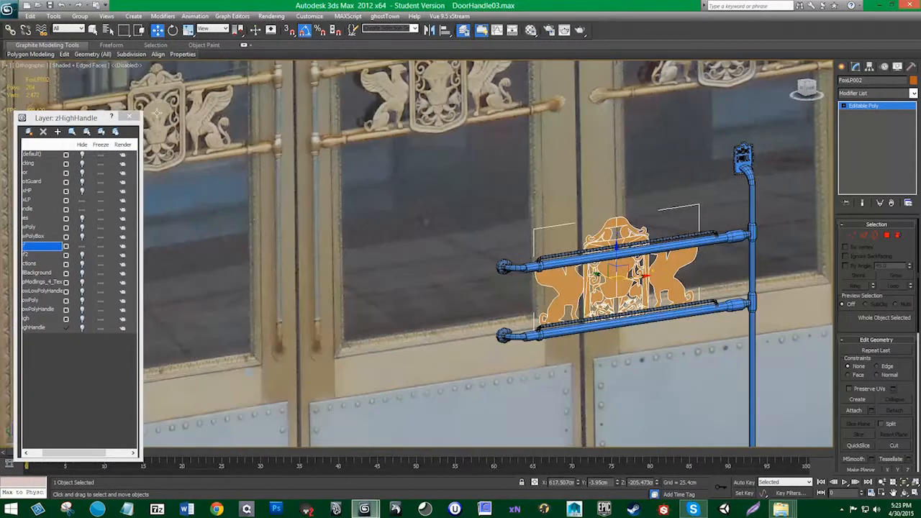
mouse_move(617, 273)
left_mouse_down()
mouse_move(635, 281)
mouse_move(617, 285)
left_mouse_up()
middle_click_drag(617, 285, 493, 278, "alt")
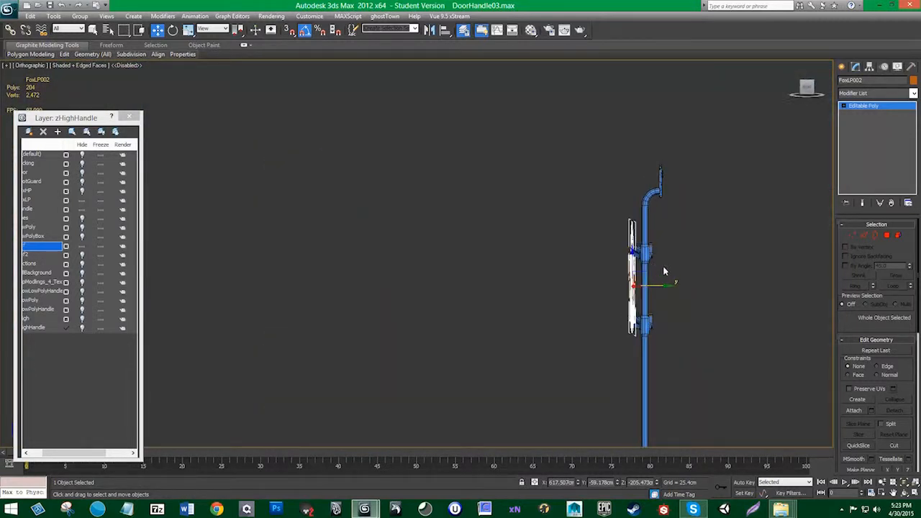
Step: Fine-tune the emblem's depth against the handle bars, ending at about Y -60 cm
left_click_drag(661, 285, 669, 284)
mouse_move(669, 284)
middle_mouse_down("alt")
mouse_move(727, 300)
mouse_move(663, 288)
middle_mouse_up("alt")
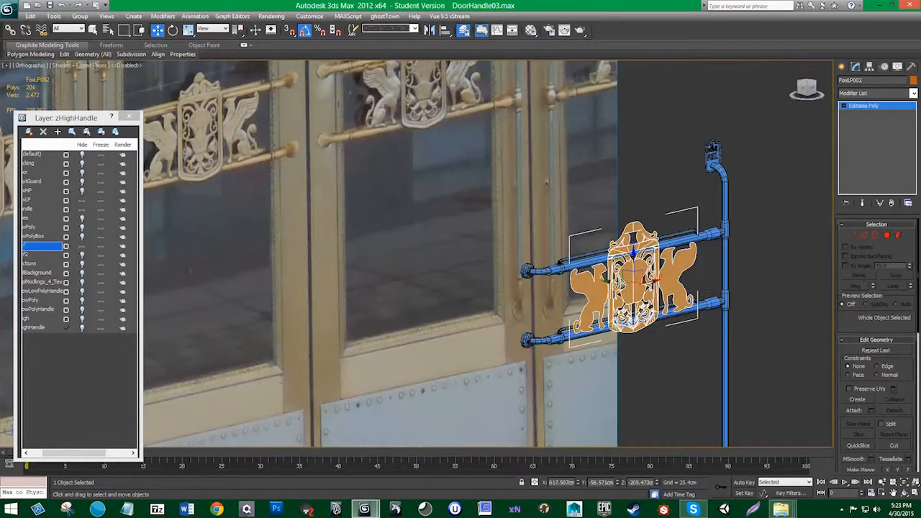
left_click_drag(619, 283, 621, 283)
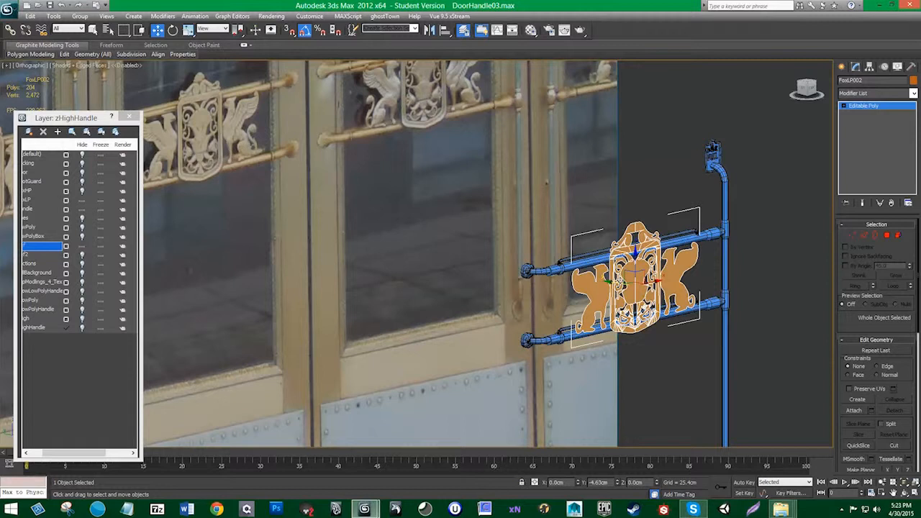
scroll(650, 250, "down", 4)
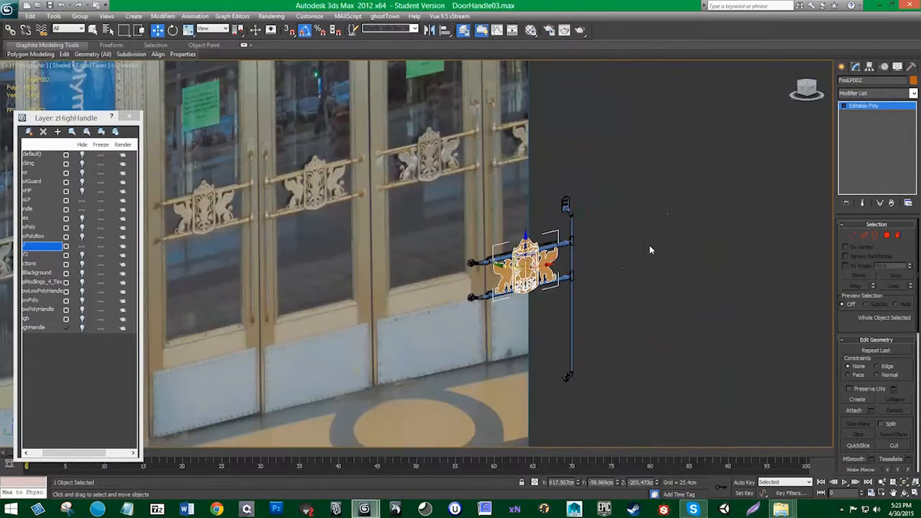
scroll(536, 244, "up", 4)
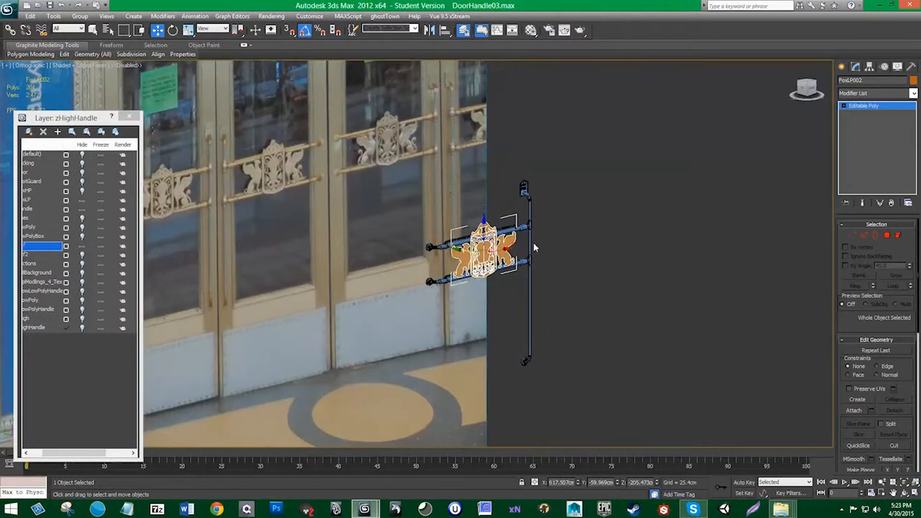
Step: Save the scene as a new incremental version, DoorHandle04.max
left_click(10, 9)
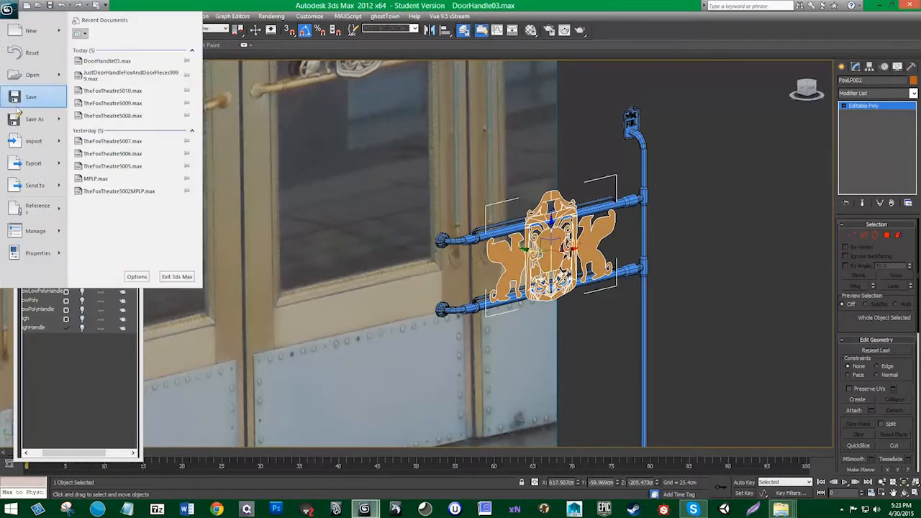
left_click(21, 118)
left_click(223, 209)
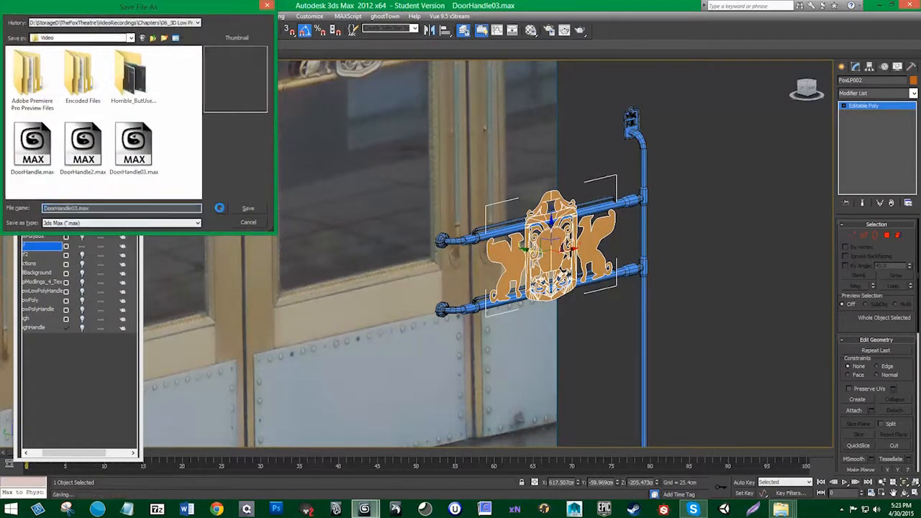
Step: Export the selected handle and fox emblem as OBJ, overwriting DoorHandle.obj on the Desktop with the Mudbox preset and quad faces
left_click(642, 251, "ctrl")
left_click(10, 9)
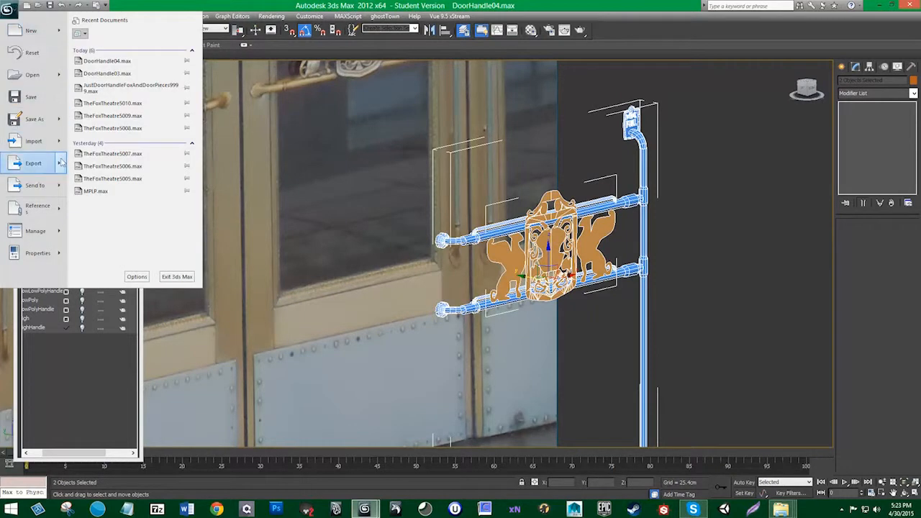
mouse_move(33, 164)
left_click(151, 94)
left_click(110, 121)
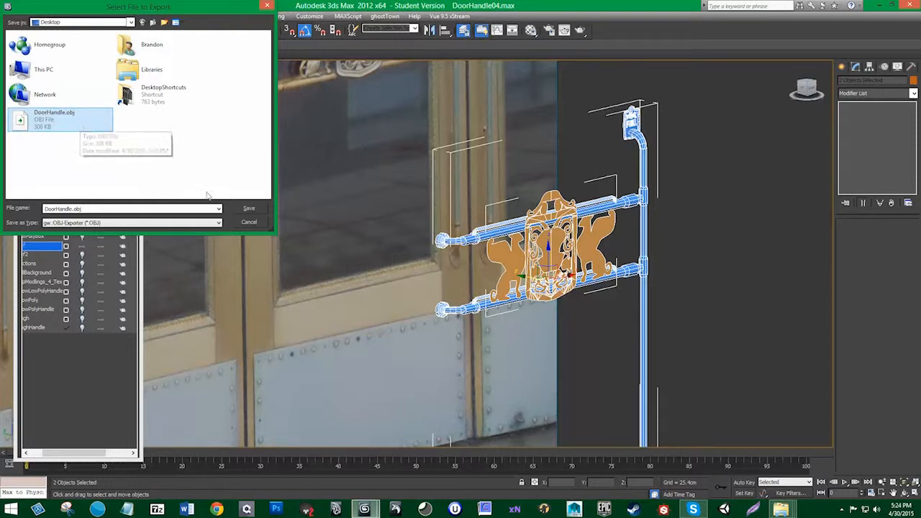
left_click(250, 209)
left_click(490, 287)
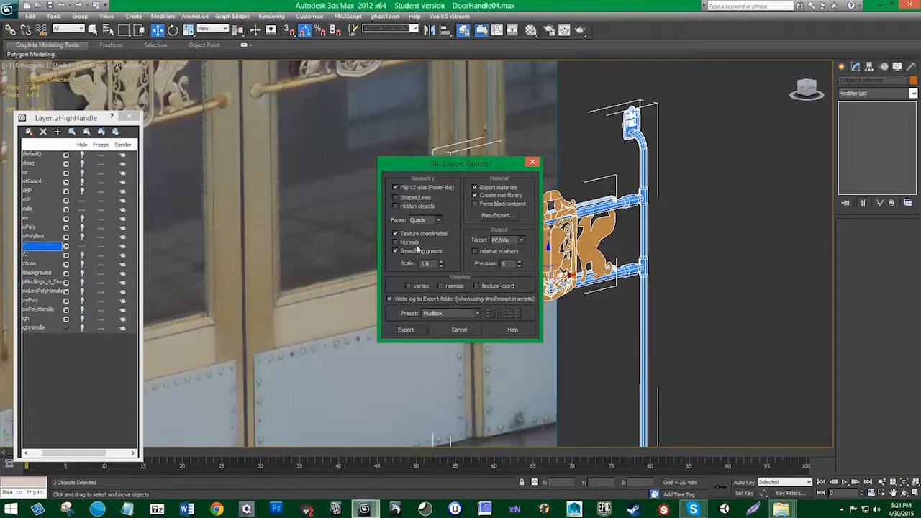
left_click(414, 331)
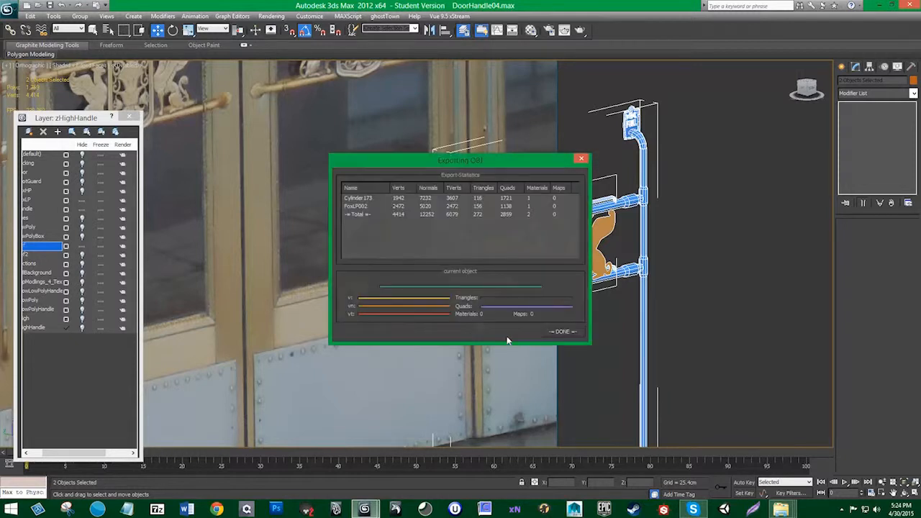
left_click(560, 329)
Step: Save the DoorHandle04.max scene
left_click(4, 4)
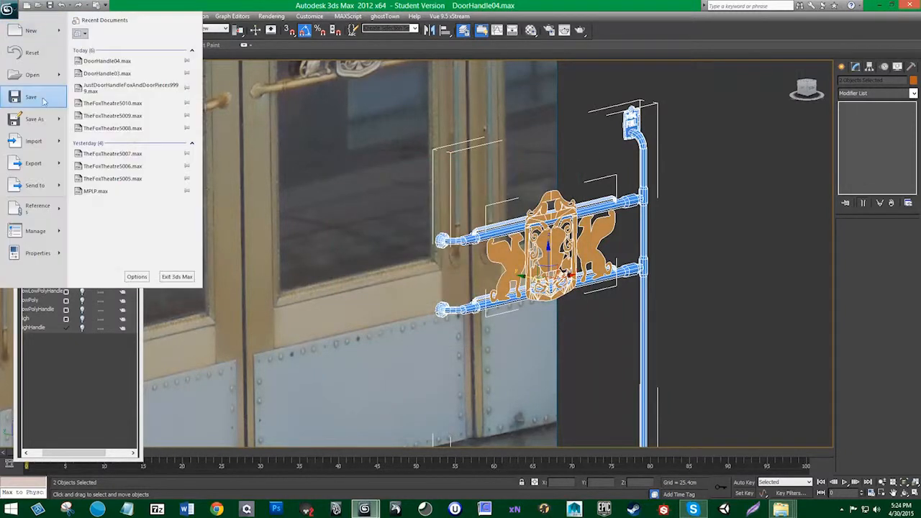
left_click(44, 100)
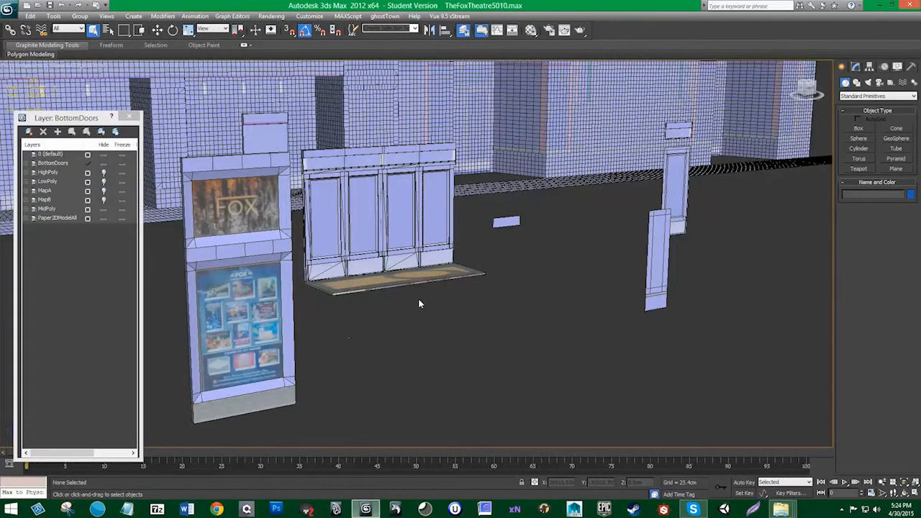
Step: Delete three of the four entrance doors, leaving only the one nearest the small separate trim piece
middle_click_drag(419, 303, 398, 272)
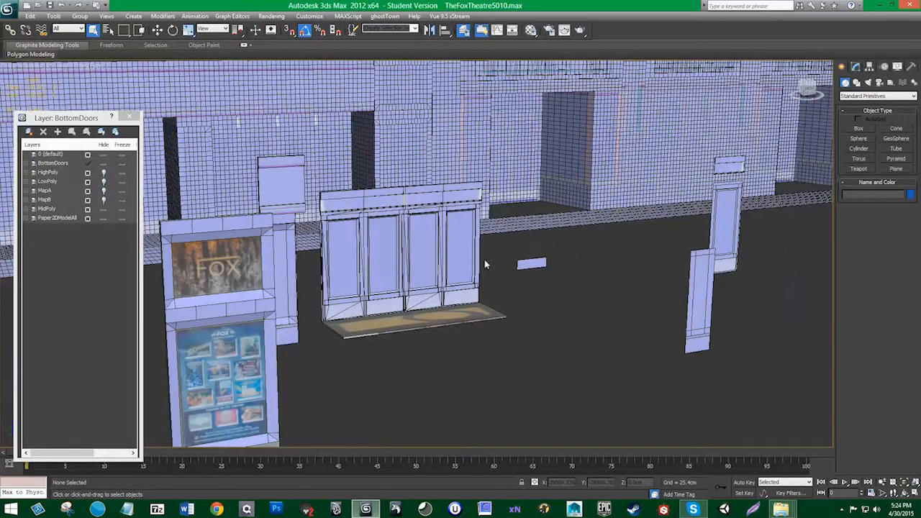
mouse_move(463, 297)
middle_mouse_down("alt")
mouse_move(475, 310)
mouse_move(462, 300)
middle_mouse_up("alt")
left_click(396, 291)
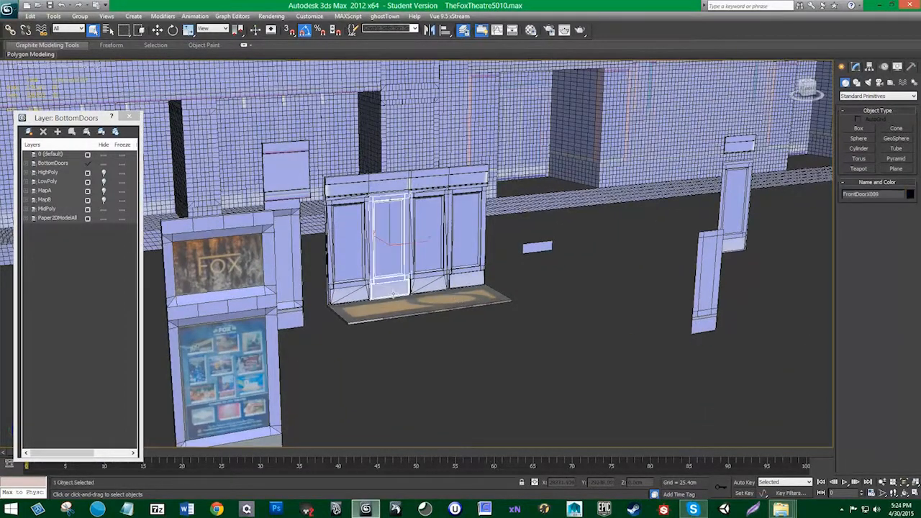
key("Delete")
left_click(362, 291)
key("Delete")
left_click(412, 280)
key("Delete")
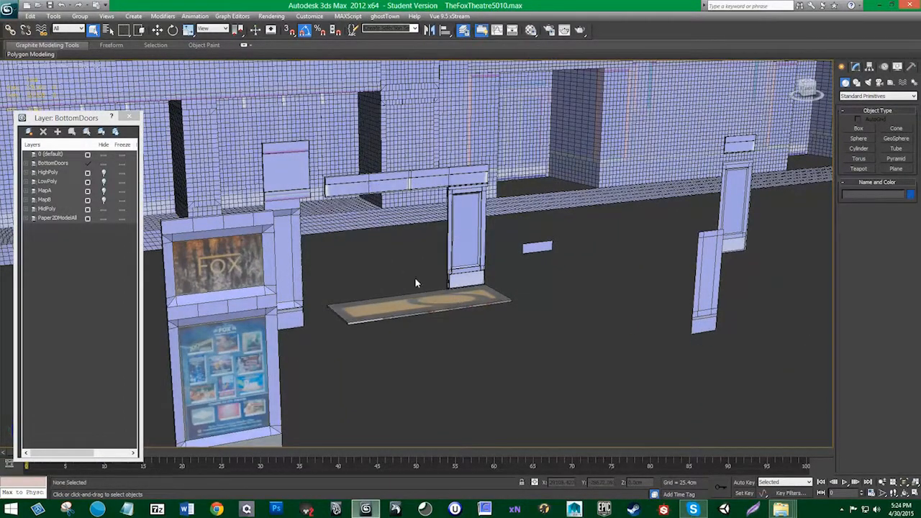
Step: Delete the header panels above the removed doors and select the remaining front door
left_click(419, 183)
left_click(393, 186, "ctrl")
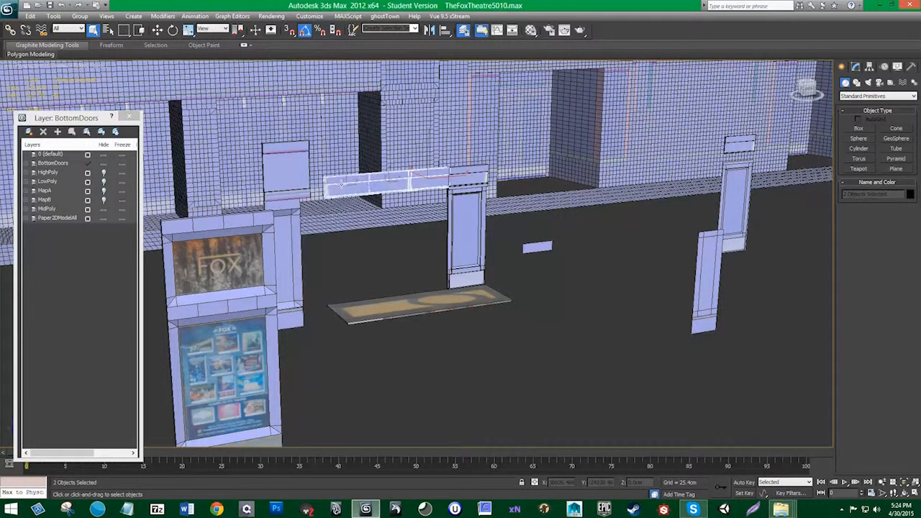
key("Delete")
left_click(467, 227)
middle_click_drag(470, 223, 408, 227)
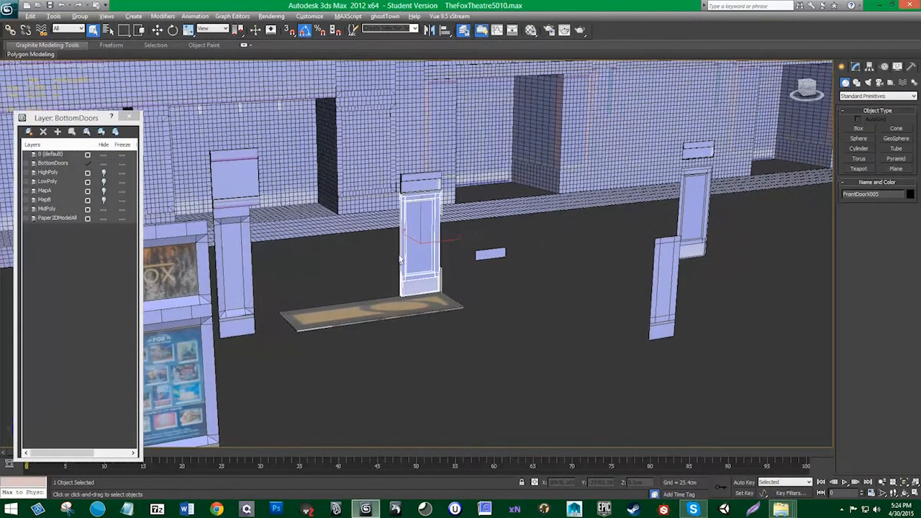
middle_click_drag(488, 279, 573, 227)
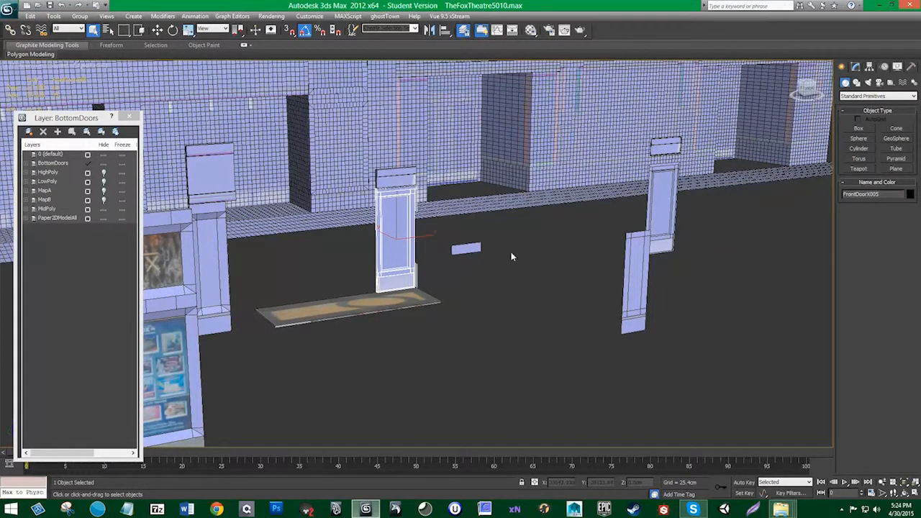
Step: Import both objects from DoorHandle.obj on the Desktop with the Mudbox preset
left_click(8, 10)
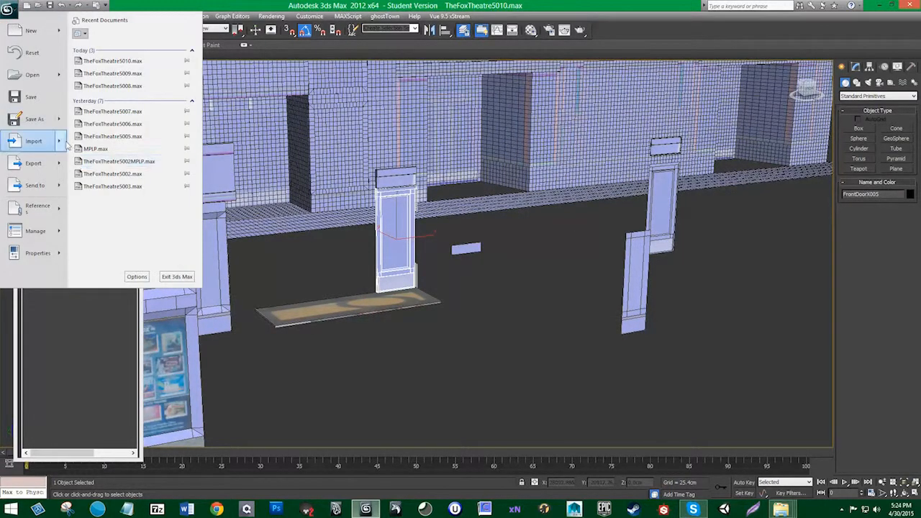
mouse_move(65, 142)
left_click(108, 49)
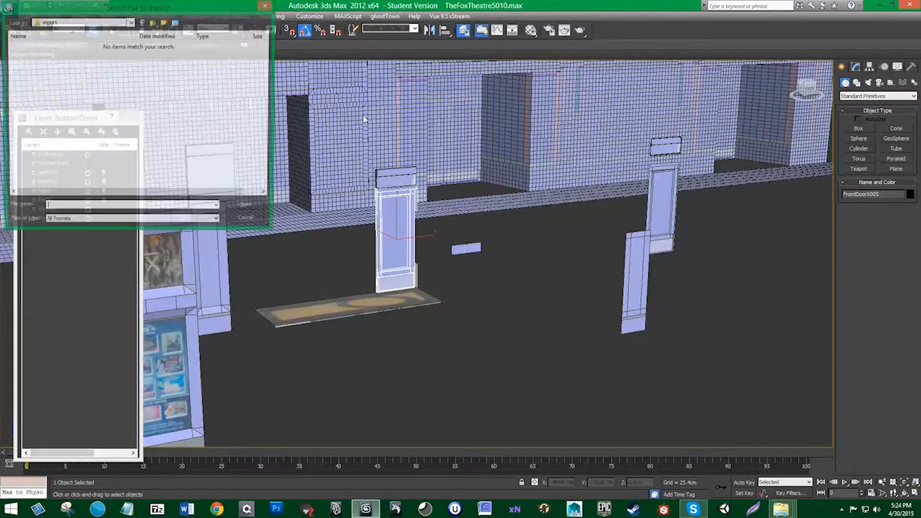
left_click(52, 22)
left_click(57, 40)
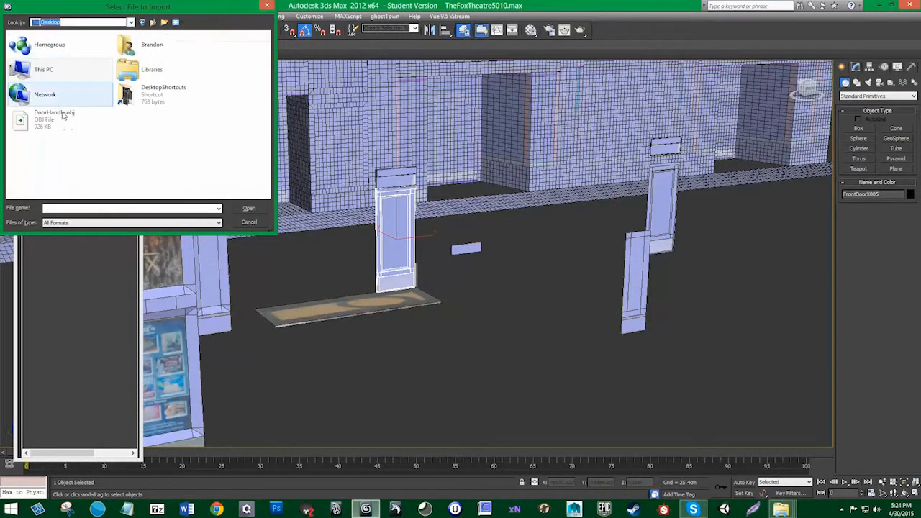
left_click(52, 121)
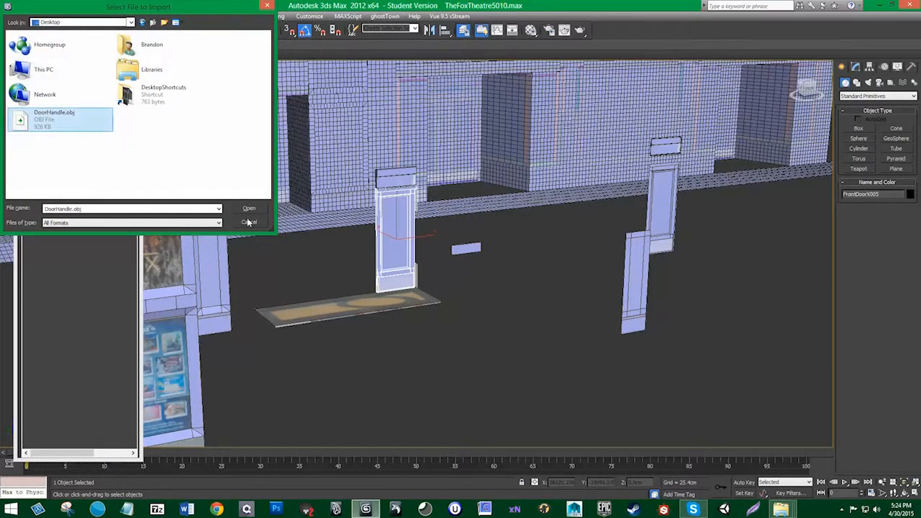
left_click(249, 209)
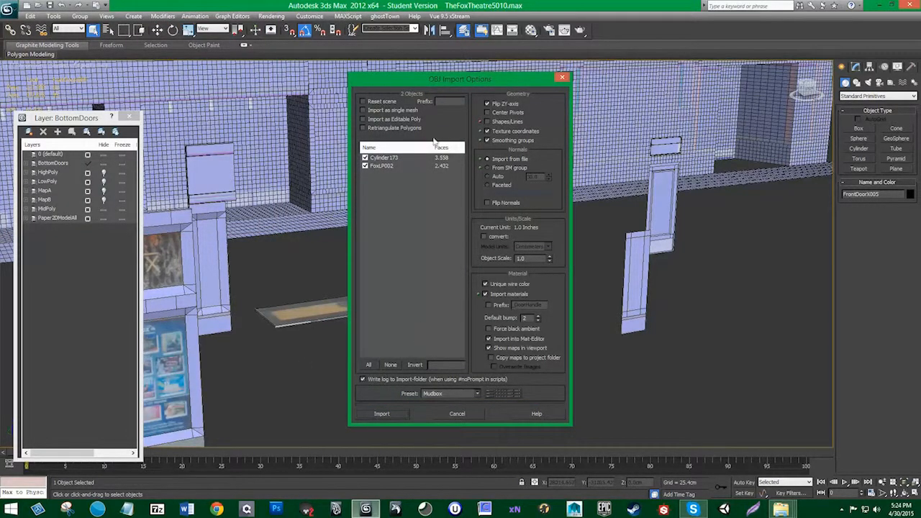
left_click(389, 414)
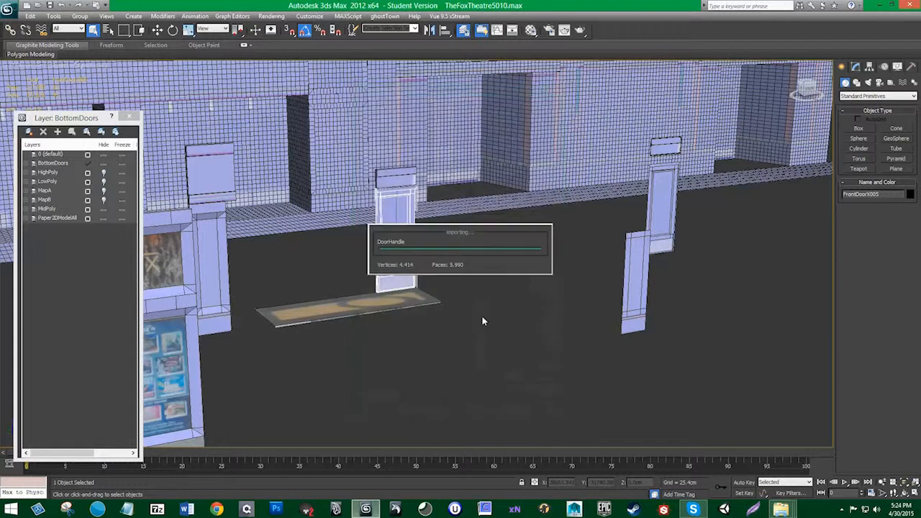
Step: Move the imported handle and fox emblem across the scene with snapping, placing them at the remaining front door
scroll(470, 326, "down", 8)
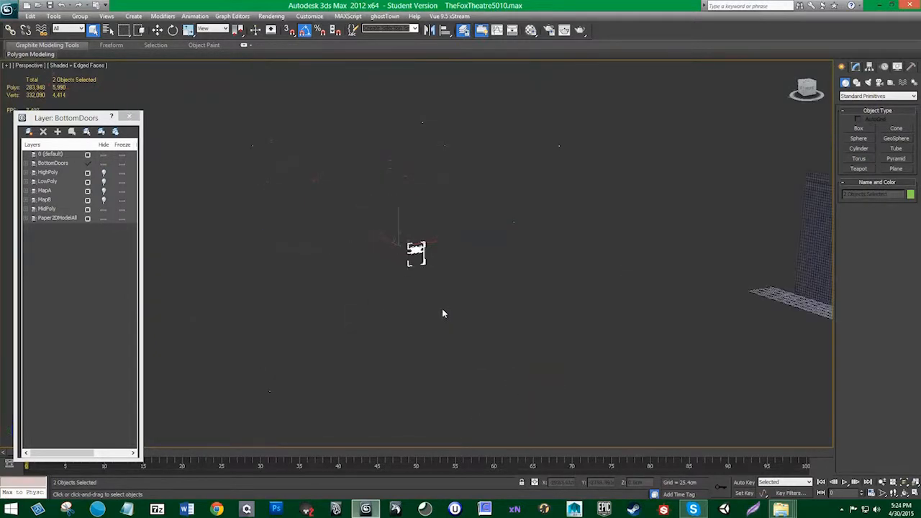
middle_click_drag(494, 310, 368, 289)
scroll(337, 280, "down", 3)
middle_click_drag(554, 312, 326, 266)
key("s")
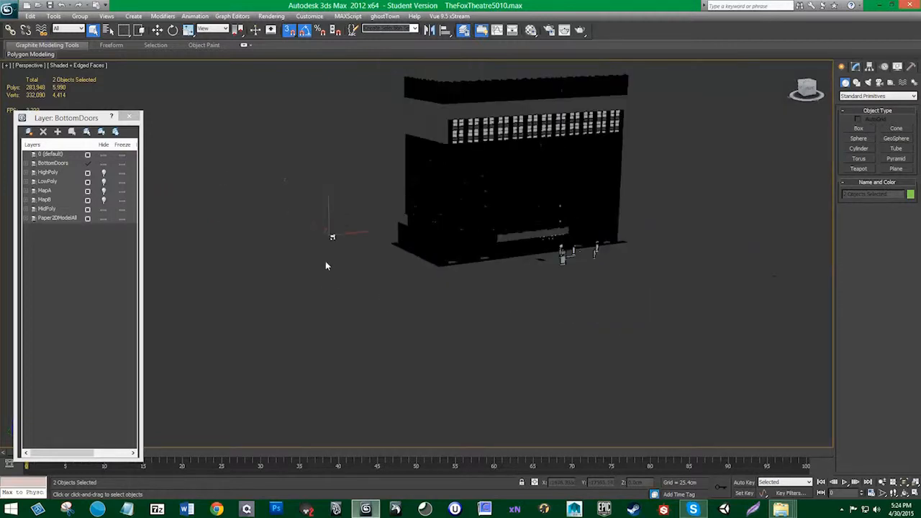
key("s")
key("w")
key("s")
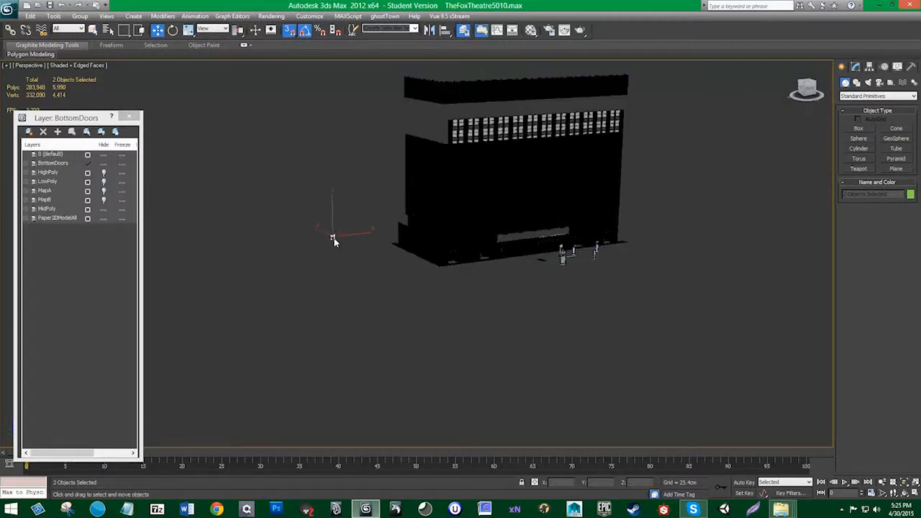
left_click_drag(333, 239, 577, 261)
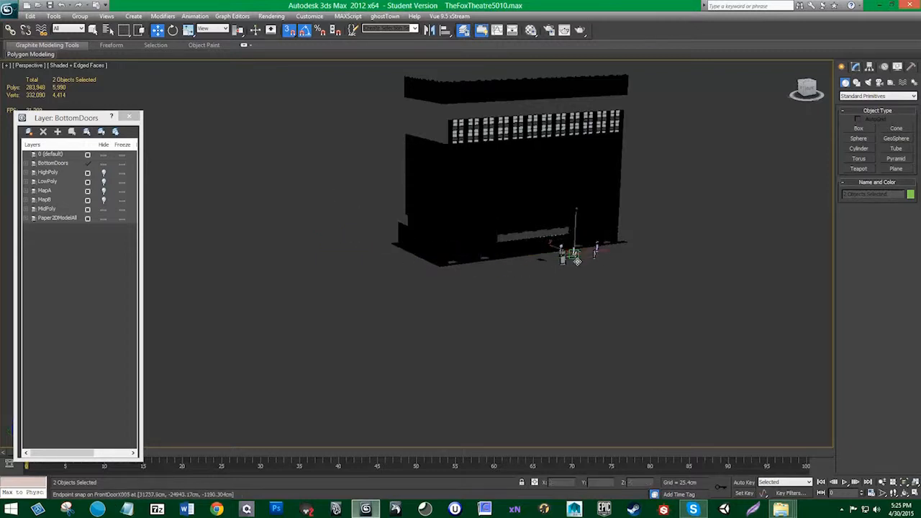
Step: Turn snapping off and raise the handle and emblem vertically to about the door's mid-height
key("z")
scroll(545, 259, "down", 5)
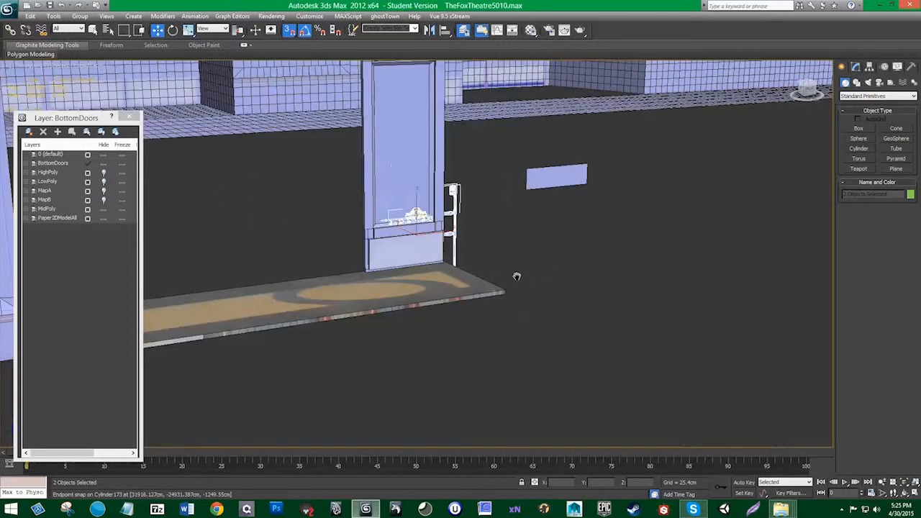
middle_click_drag(517, 276, 545, 308)
key("s")
middle_click_drag(519, 275, 505, 311)
key("q")
key("w")
key("x")
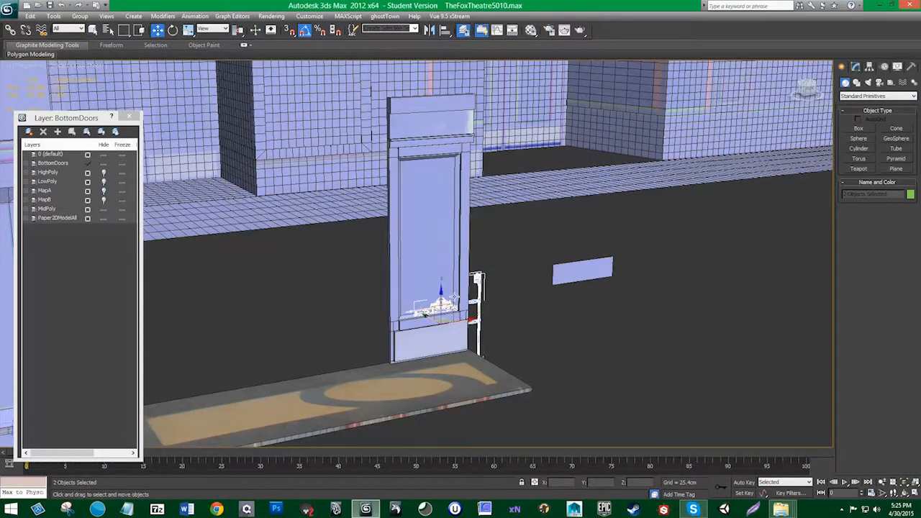
left_click_drag(440, 286, 434, 209)
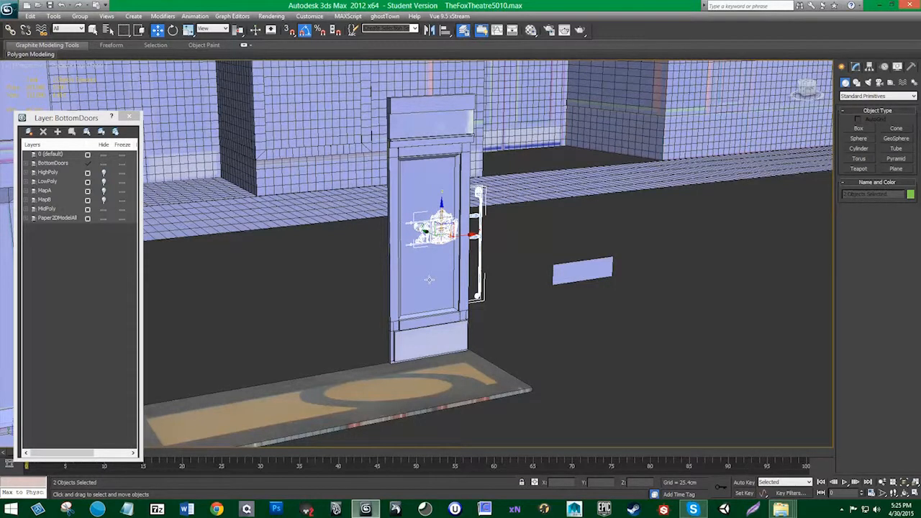
Step: Examine the front door from the front and check the bitmaps used by the MapA and 07 - Default materials
key("f")
key("z")
scroll(429, 280, "down", 5)
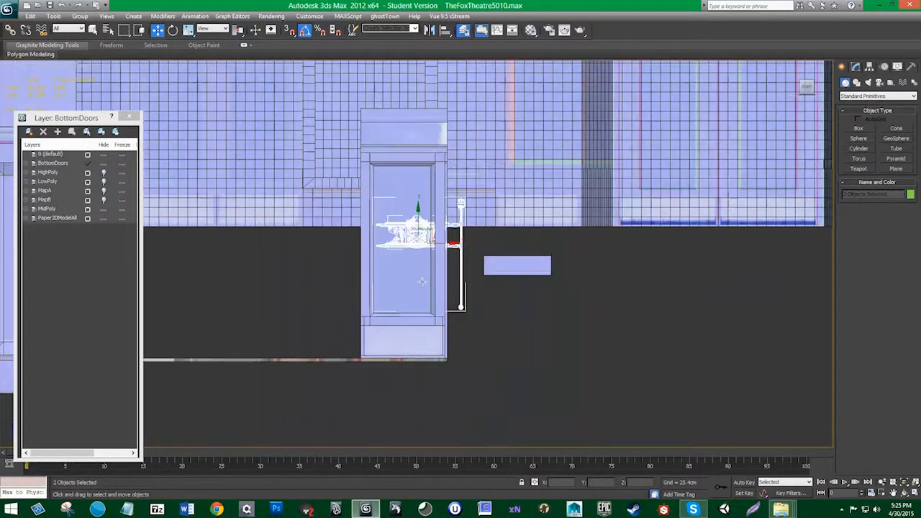
middle_click_drag(422, 282, 419, 300)
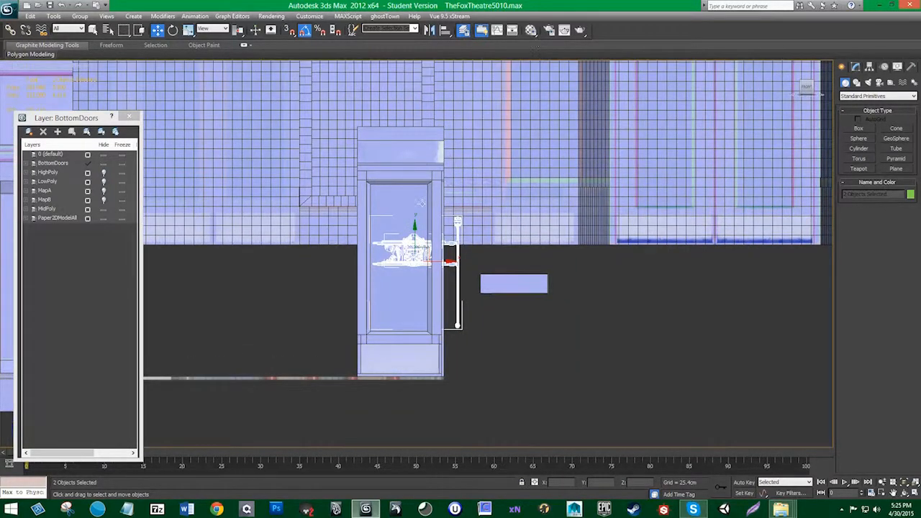
left_click(531, 30)
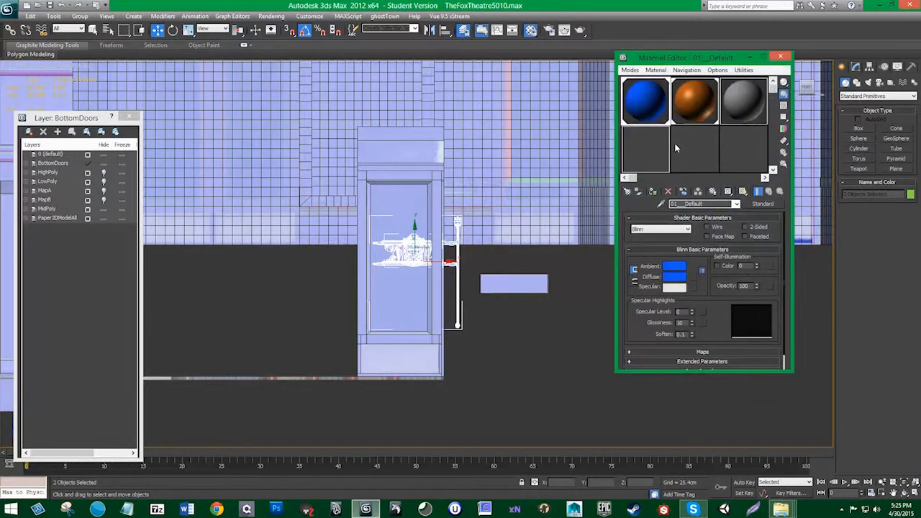
left_click(401, 201)
left_click(711, 166)
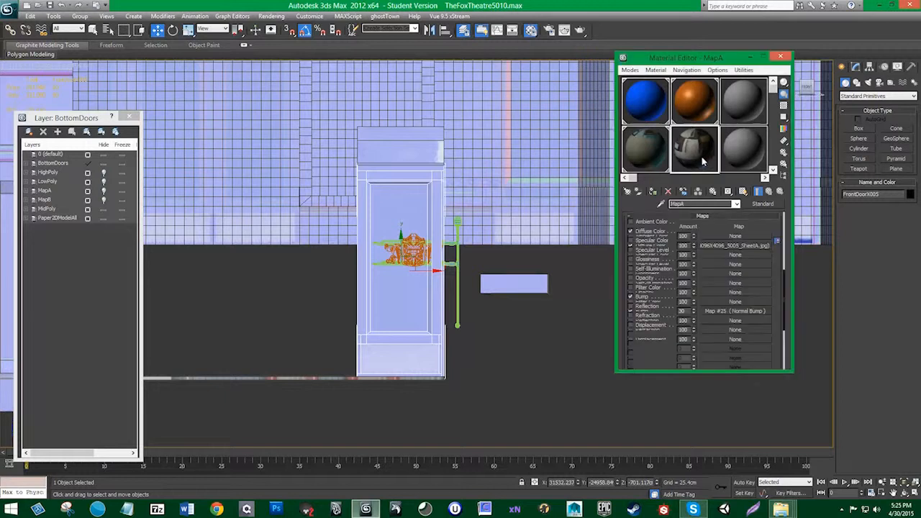
left_click(748, 296)
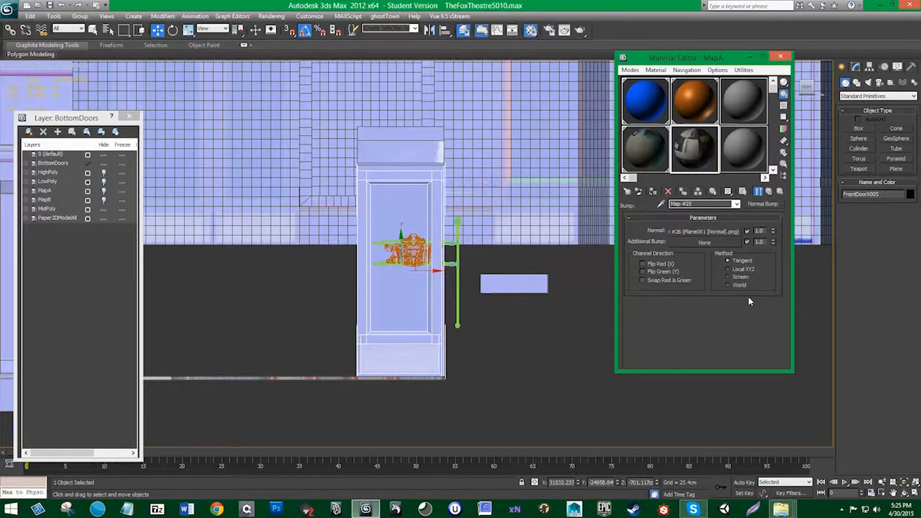
left_click(768, 193)
left_click(735, 231)
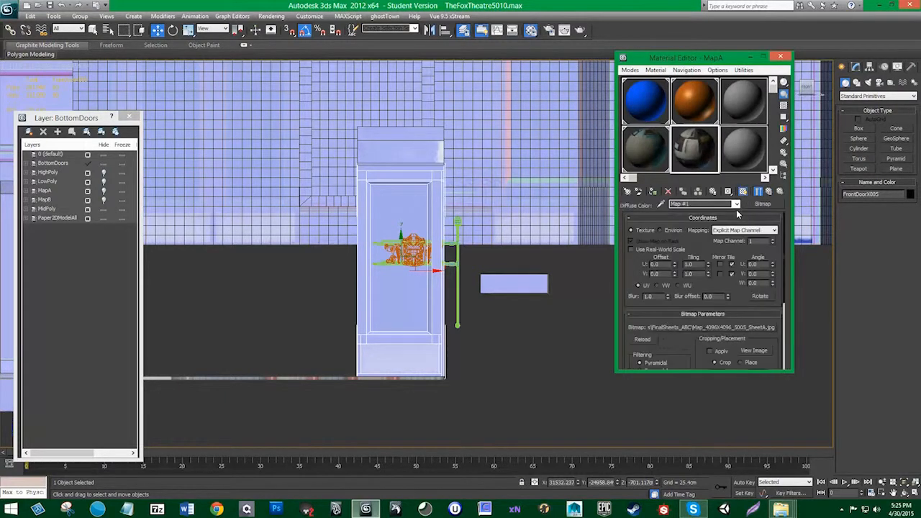
left_click(763, 177)
left_click(659, 179)
left_click(663, 167)
left_click(739, 246)
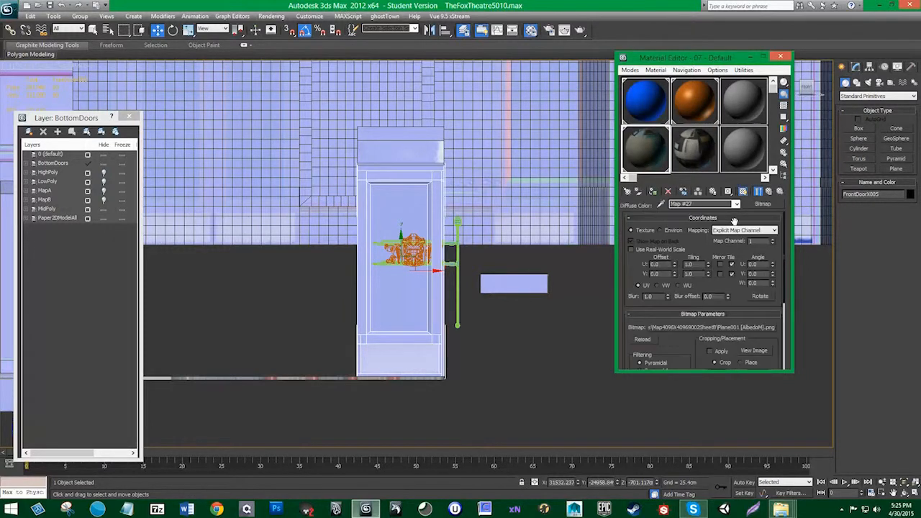
Step: Assign the MapA material to the front door, replacing the scene material of the same name
left_click(707, 159)
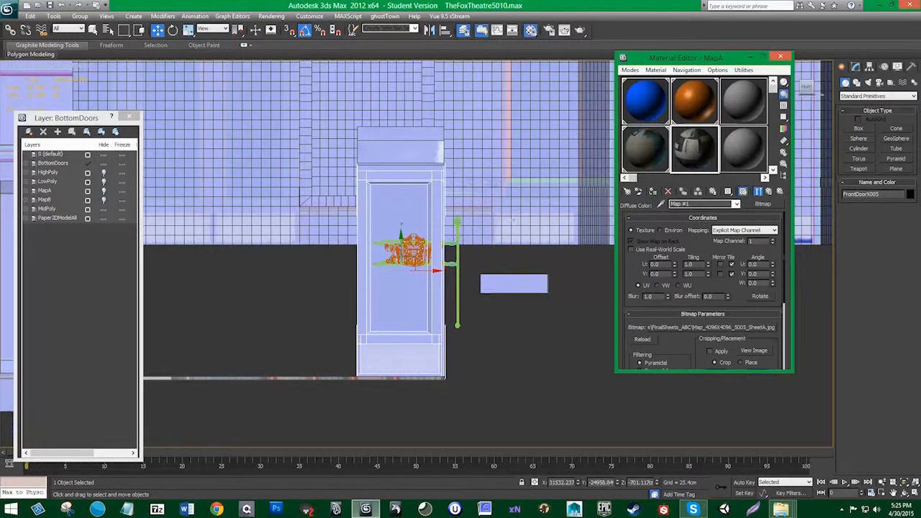
left_click(657, 193)
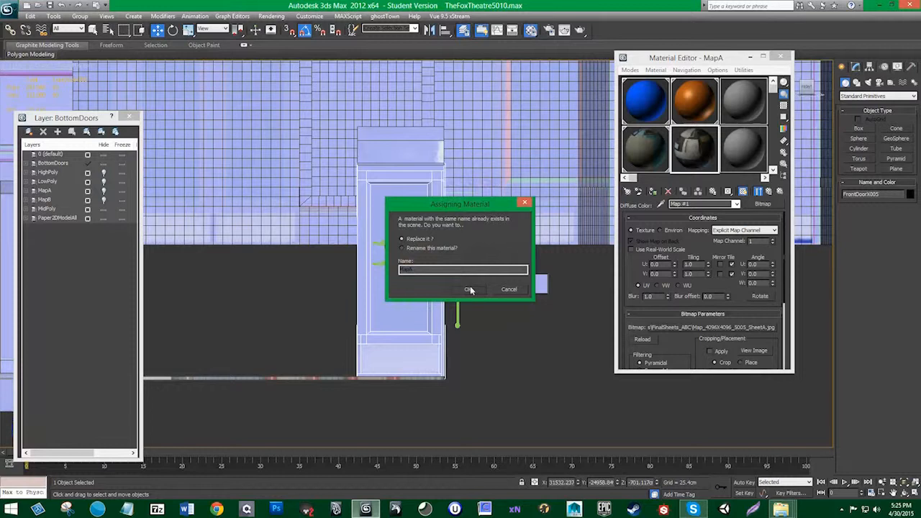
left_click(469, 289)
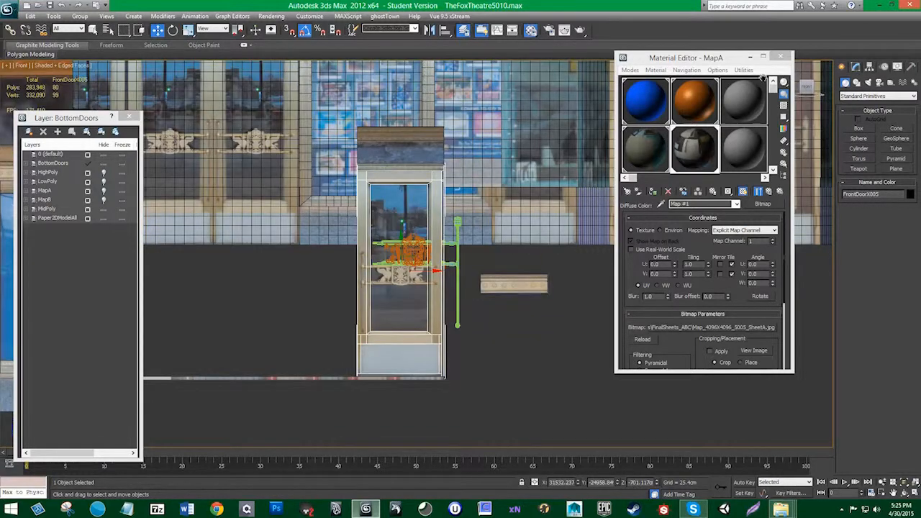
left_click(781, 56)
Step: Select the door handle together with the fox emblem at the front door
scroll(453, 273, "up", 2)
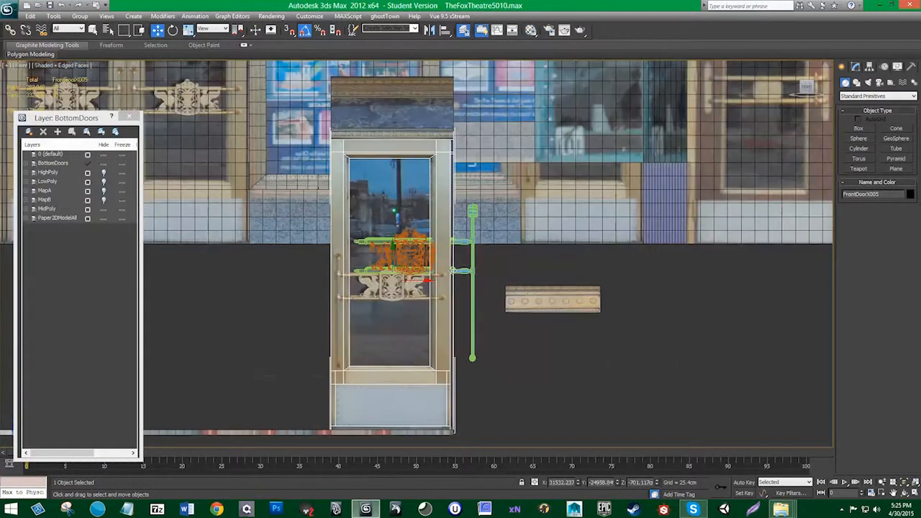
left_click(439, 268)
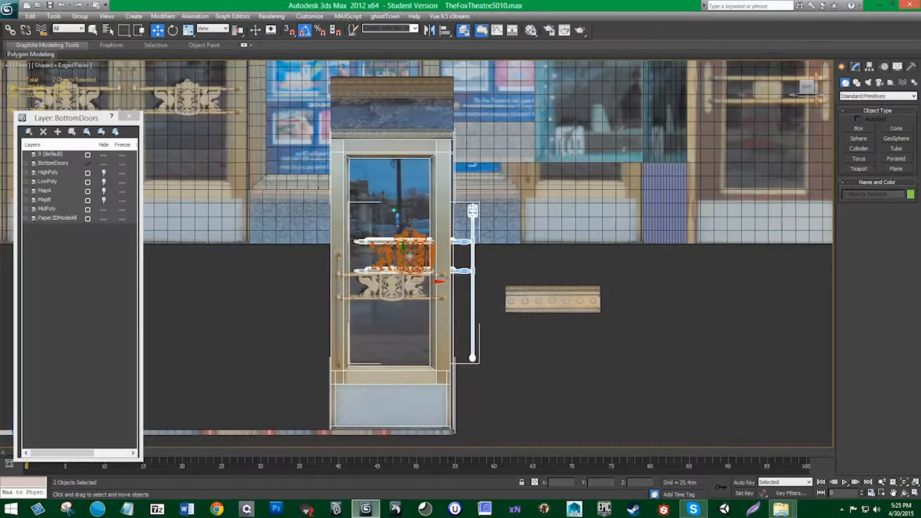
left_click(412, 254, "ctrl")
left_click(414, 254, "ctrl")
left_click(417, 257, "alt")
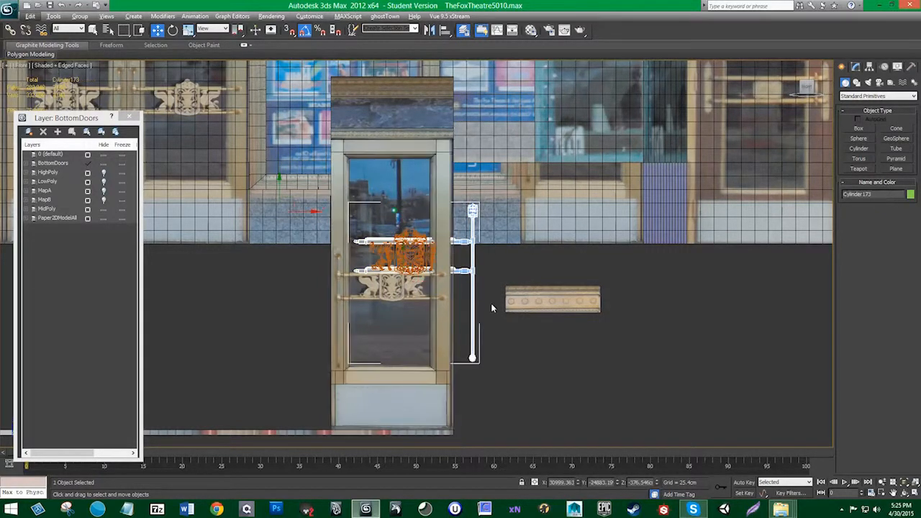
Step: Pull the handle and fox emblem out in front of the door and lower them over the pictured handle
key("p")
key("z")
middle_click_drag(491, 305, 426, 201, "alt")
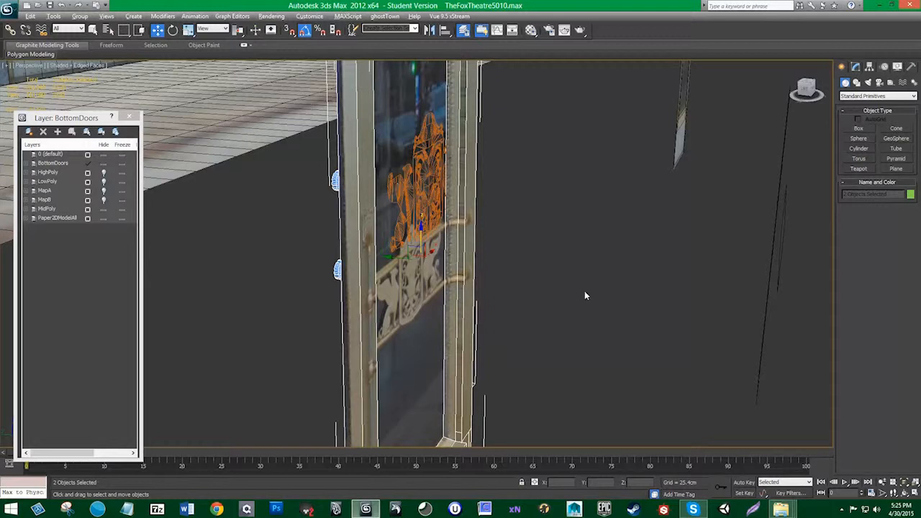
left_click_drag(452, 214, 447, 253)
left_click_drag(562, 410, 469, 398, "alt")
mouse_move(467, 397)
middle_mouse_down("alt")
mouse_move(413, 401)
mouse_move(428, 385)
middle_mouse_up("alt")
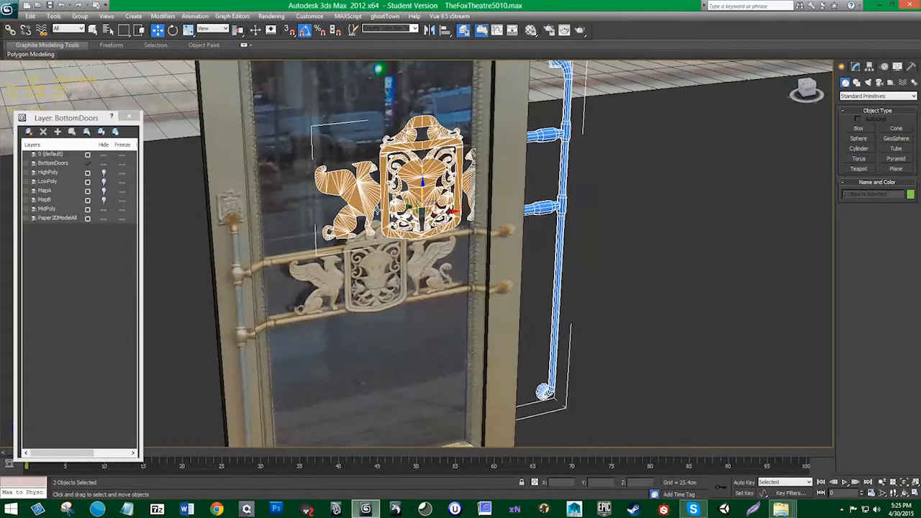
left_click_drag(408, 208, 398, 267)
key("f")
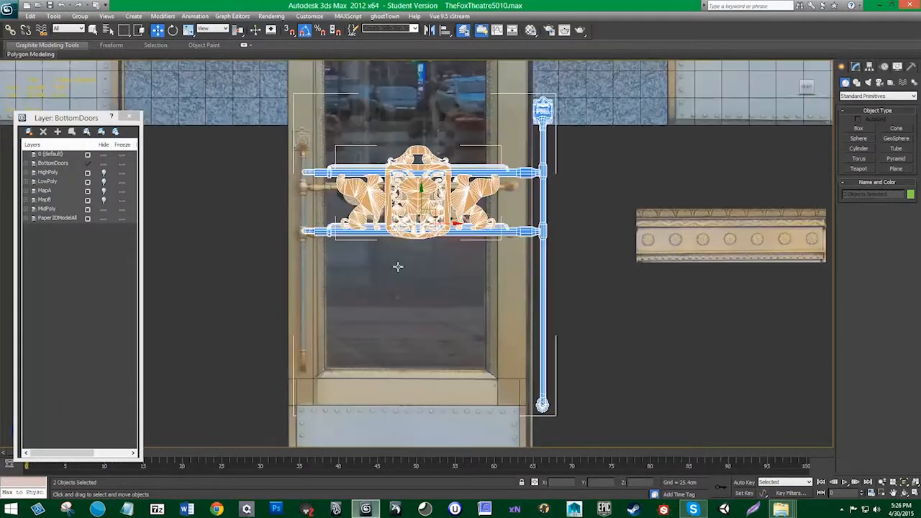
Step: Shift the handle and emblem sideways so the vertical bar lies within the door's width
scroll(398, 267, "down", 5)
scroll(398, 267, "up", 2)
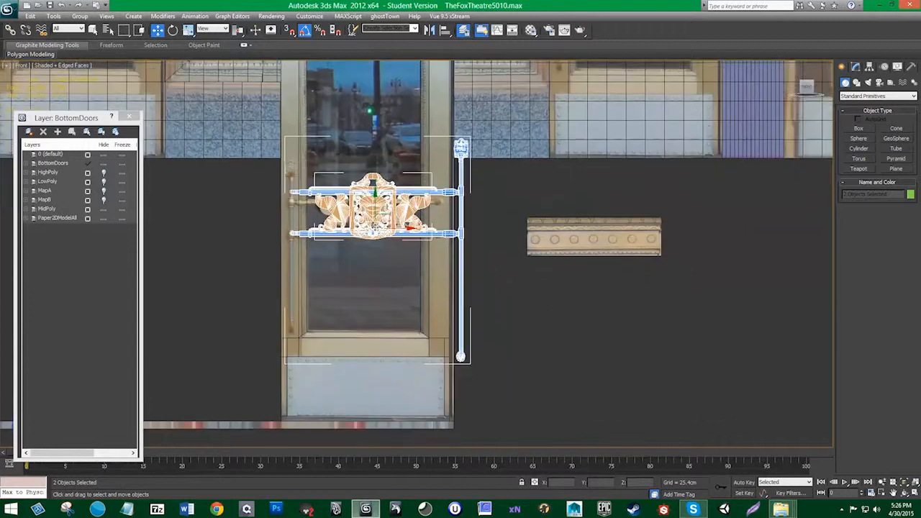
scroll(414, 254, "up", 2)
left_click_drag(391, 218, 343, 226)
middle_click_drag(343, 226, 369, 230)
scroll(369, 230, "down", 4)
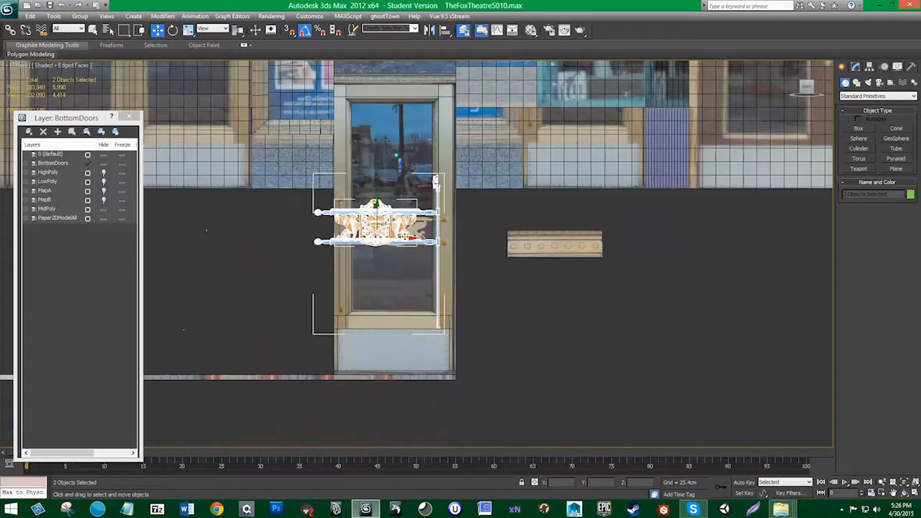
scroll(369, 230, "up", 3)
scroll(403, 218, "up", 3)
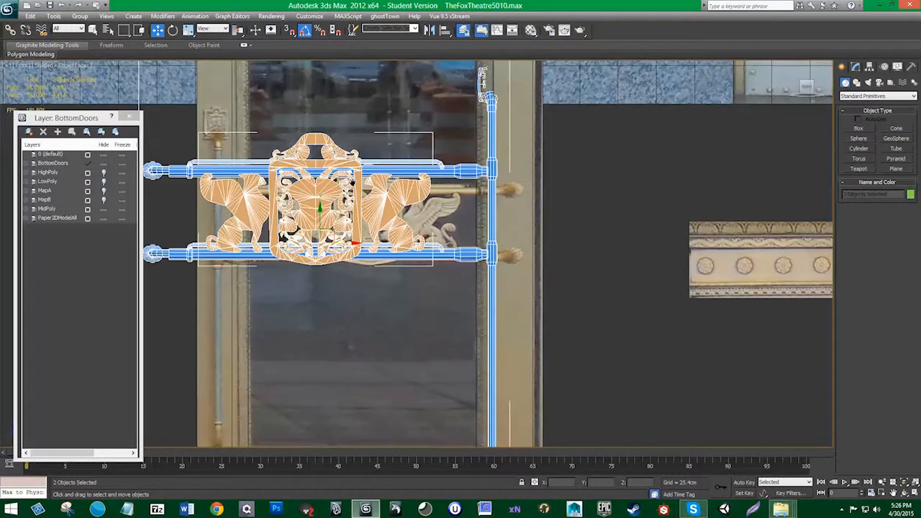
scroll(415, 253, "down", 3)
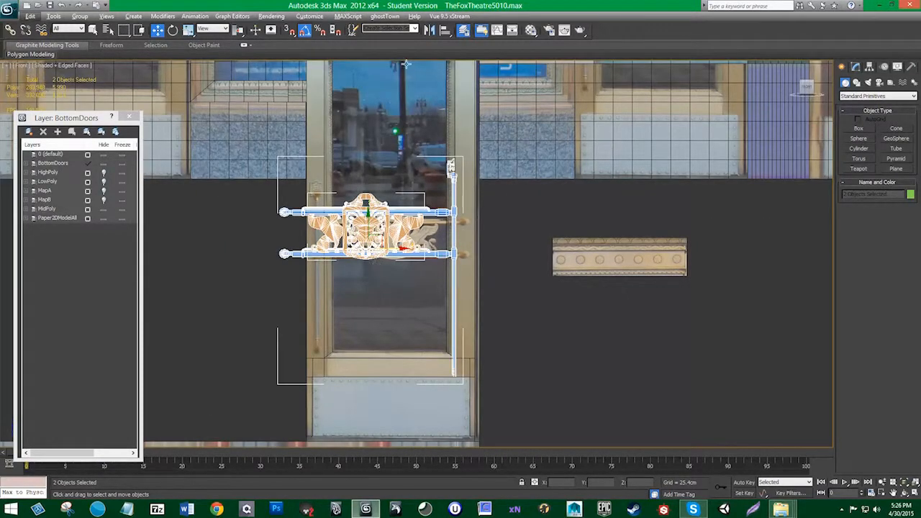
Step: Mirror the handle and emblem on the X axis with No Clone, and shift the vertical bar onto the pictured one
left_click(429, 30)
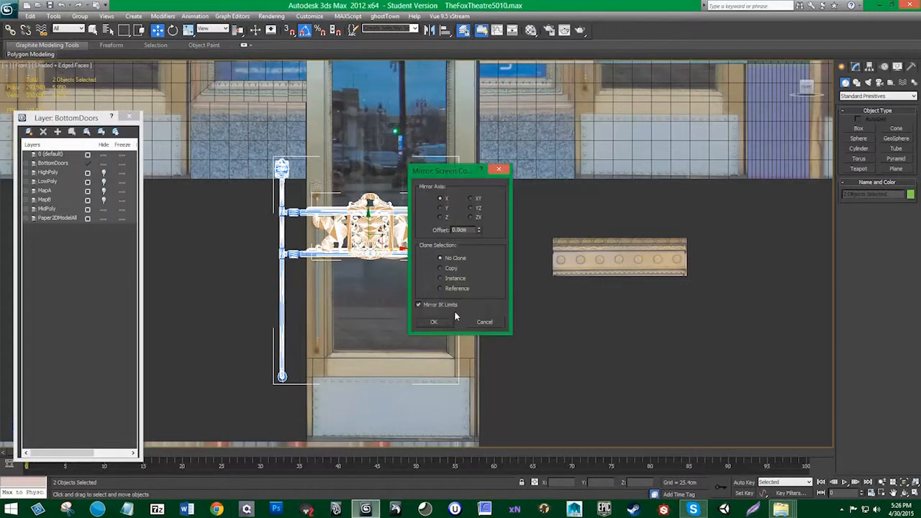
left_click(440, 322)
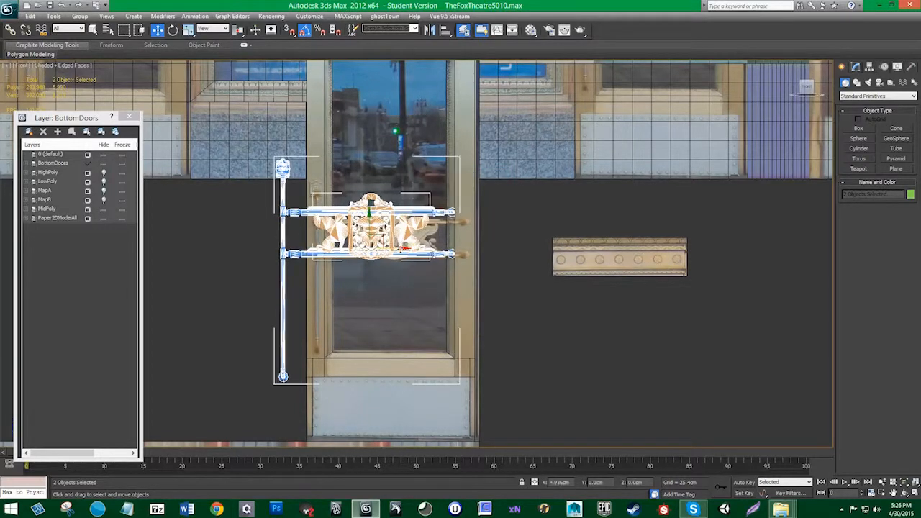
left_click_drag(399, 250, 437, 247)
Step: Scale down the handle and emblem uniformly and reposition them until the bars match the pictured handle on the door
key("t")
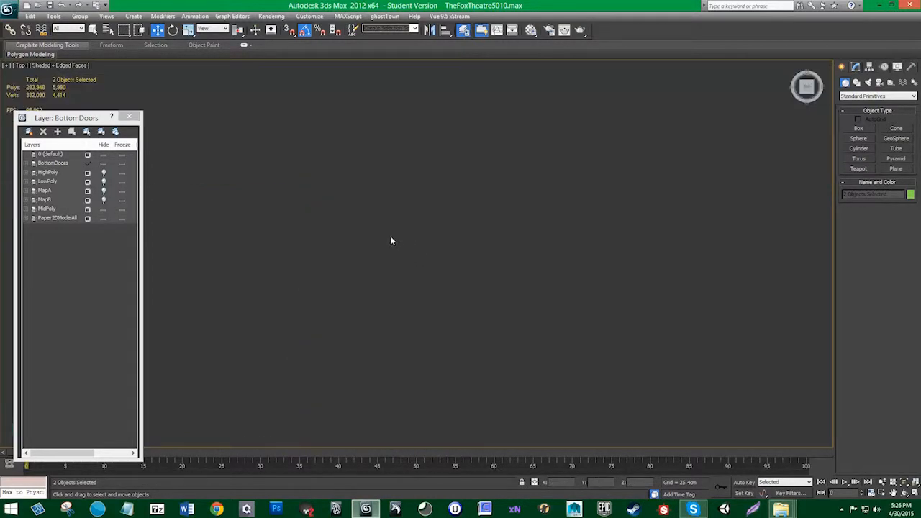
key("f")
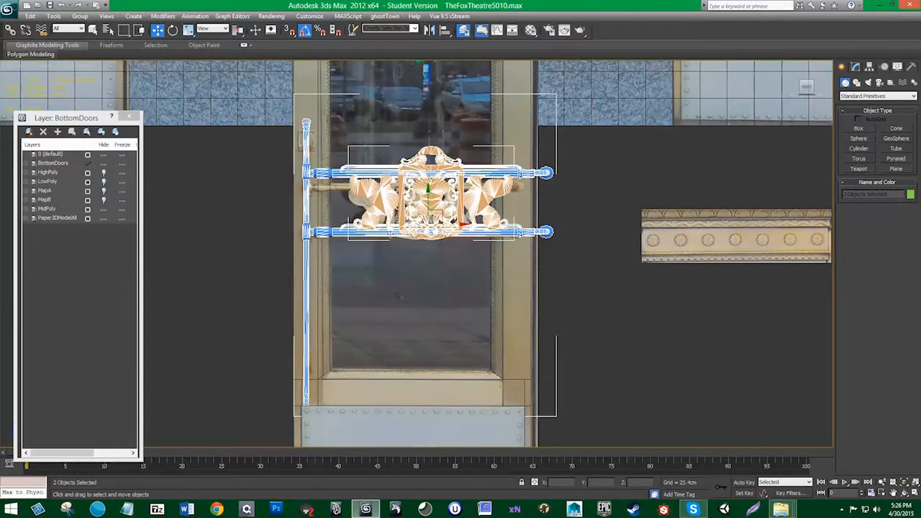
key("r")
mouse_move(426, 220)
left_mouse_down()
mouse_move(425, 237)
mouse_move(417, 212)
mouse_move(405, 212)
mouse_move(409, 221)
mouse_move(429, 216)
left_mouse_up()
key("w")
key("r")
key("w")
key("r")
key("w")
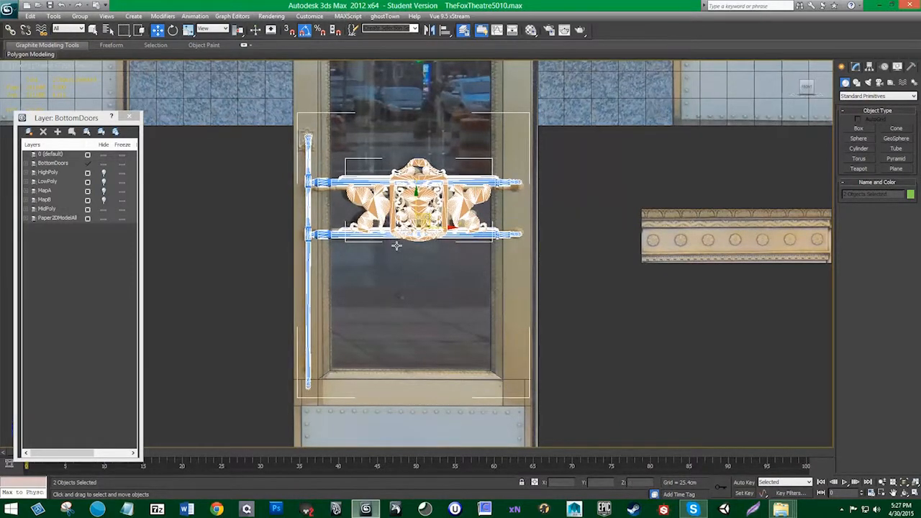
Step: Adjust the depth of the handle and emblem relative to the door's surface
middle_click_drag(396, 245, 401, 246)
key("alt+w")
key("alt+w")
middle_click_drag(400, 300, 434, 294, "alt")
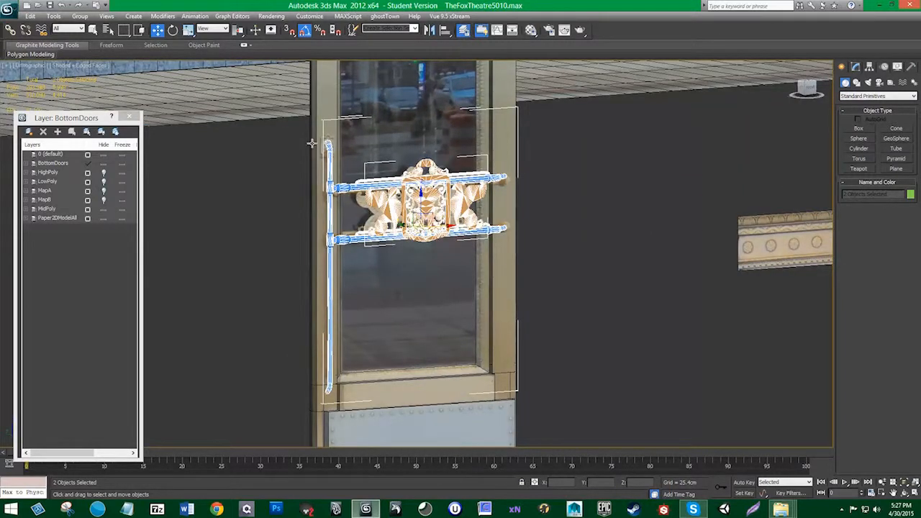
scroll(325, 133, "up", 5)
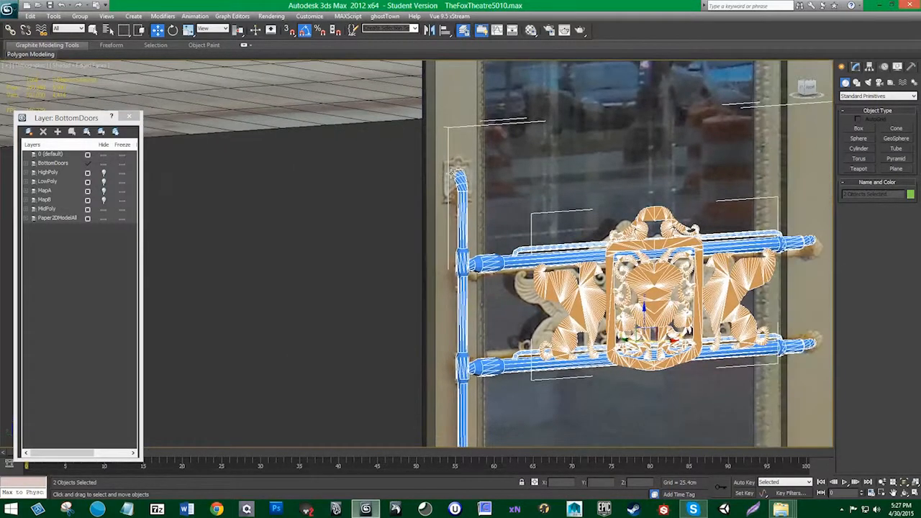
middle_click_drag(468, 198, 448, 192)
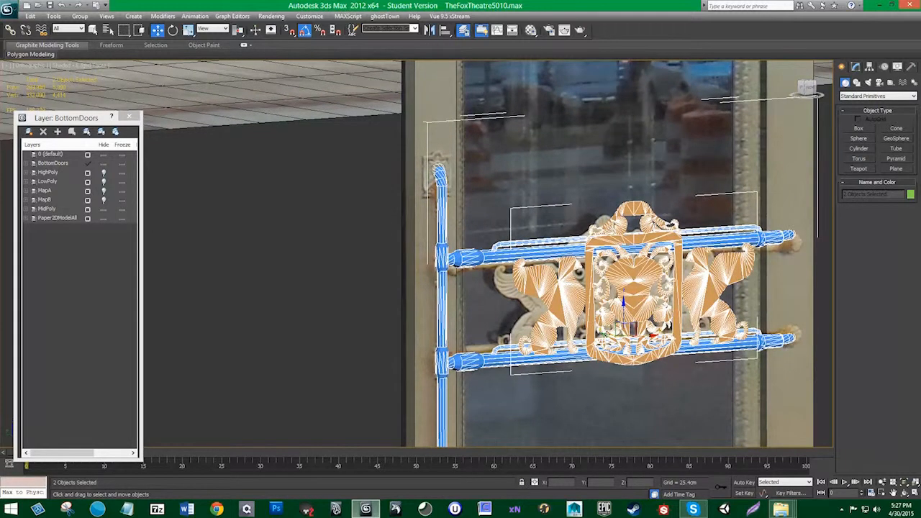
left_click_drag(608, 334, 620, 345)
Step: Examine the placement of the handle and emblem against the door from the front and side, then clear the selection
key("alt+w")
key("s")
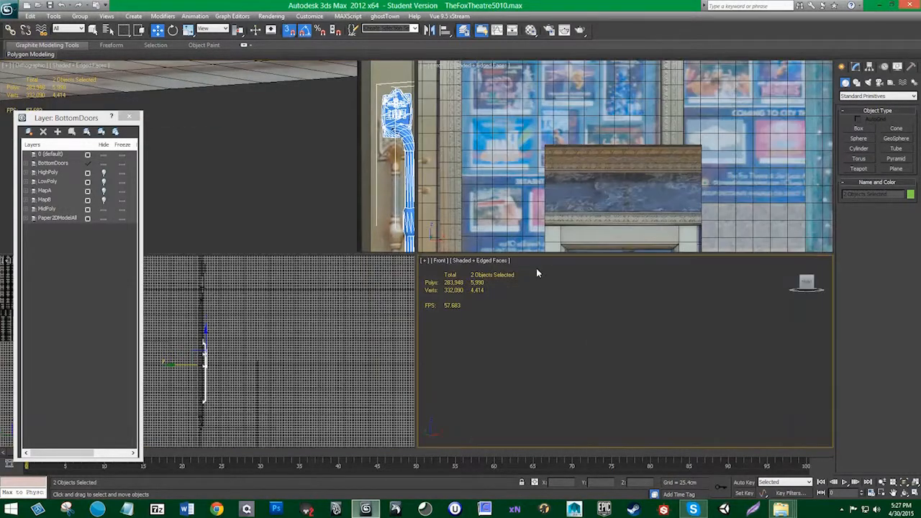
right_click(504, 211)
key("z")
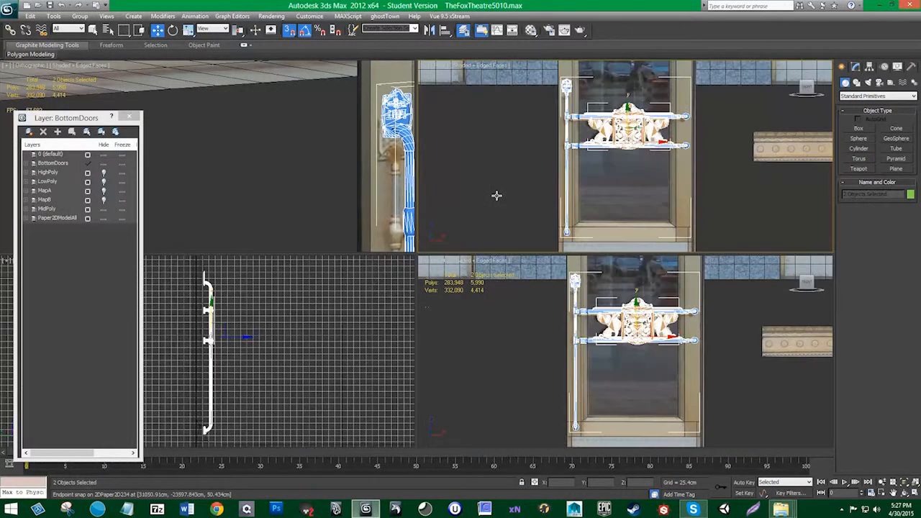
right_click(534, 262)
key("alt+w")
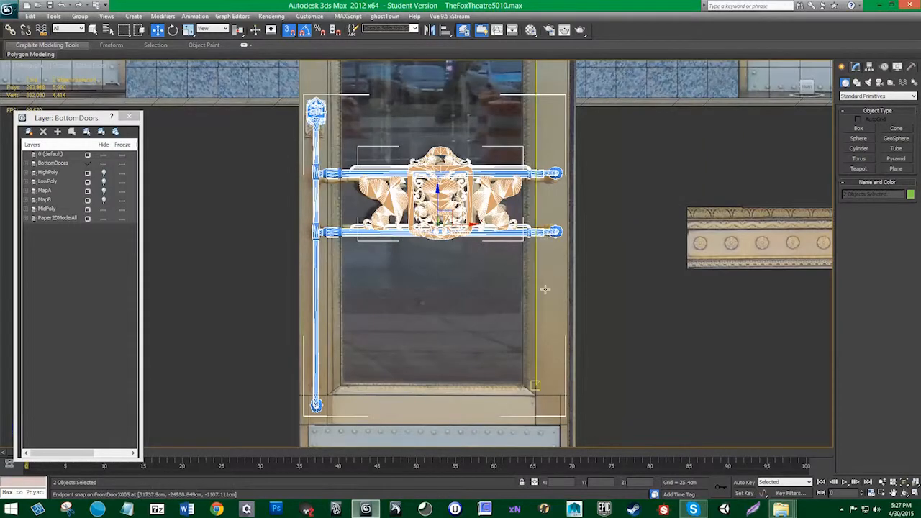
scroll(543, 275, "up", 1)
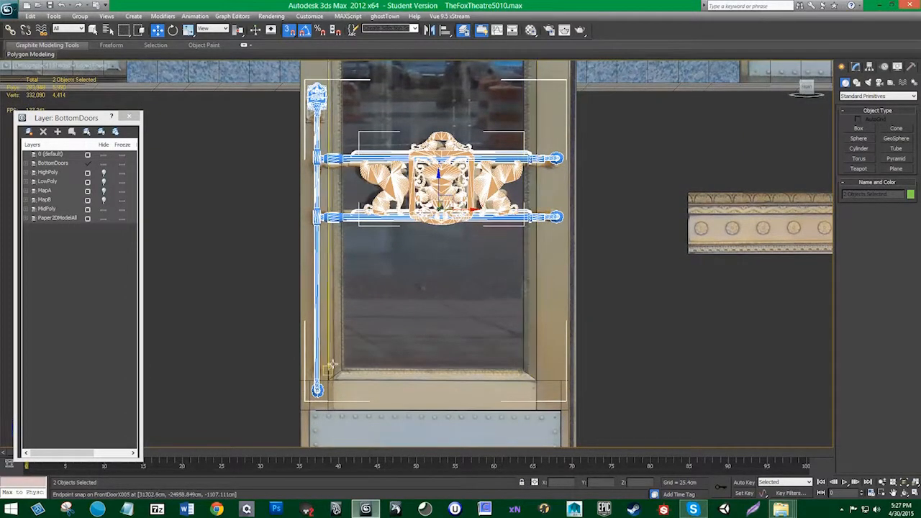
scroll(422, 367, "down", 2)
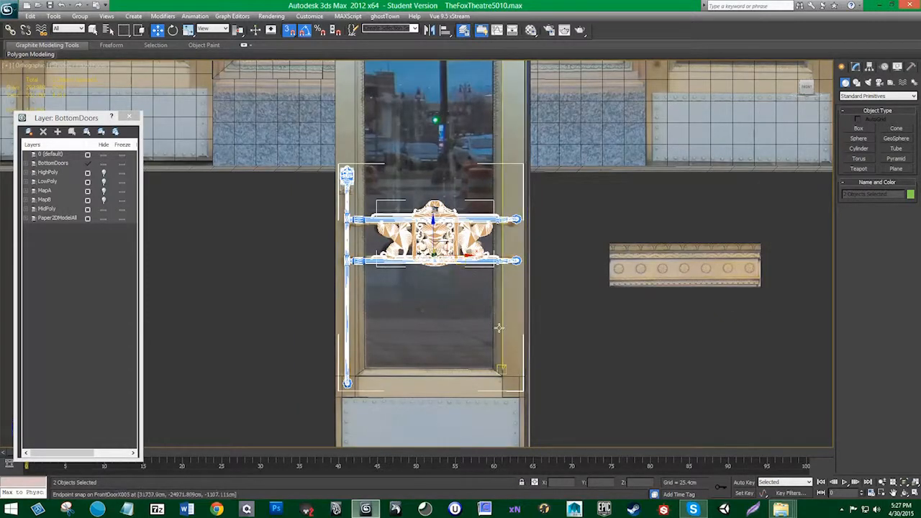
key("s")
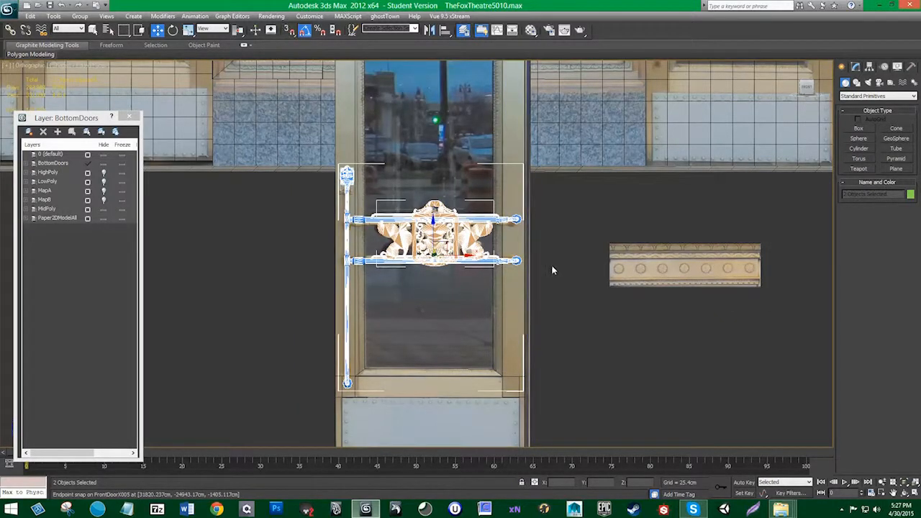
left_click(552, 268)
Step: Hide the Paper2DModelAll and MidPoly layers, viewing the scene in perspective
key("alt+w")
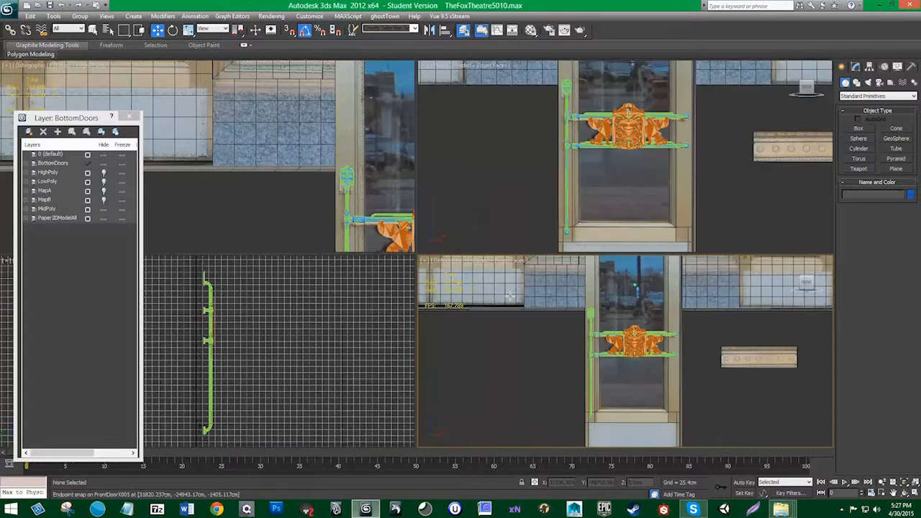
key("z")
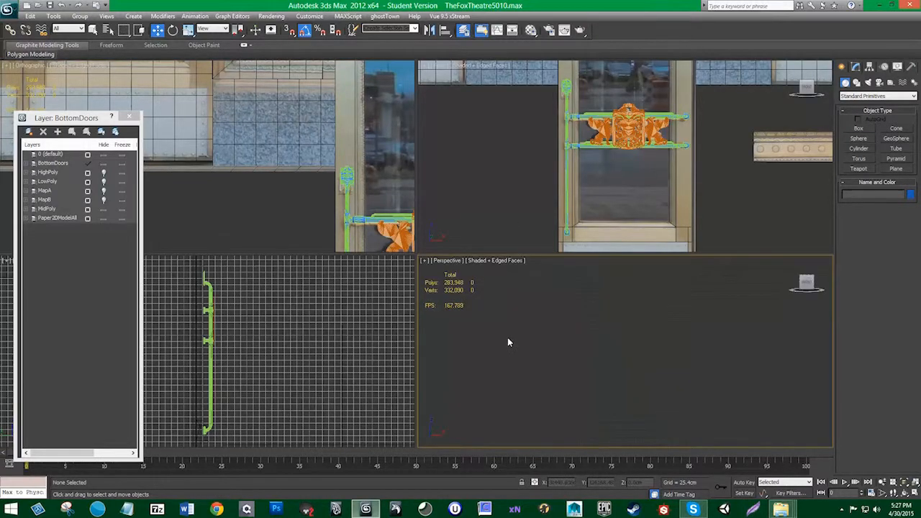
key("alt+w")
middle_click_drag(473, 334, 206, 207, "alt")
left_click(101, 219)
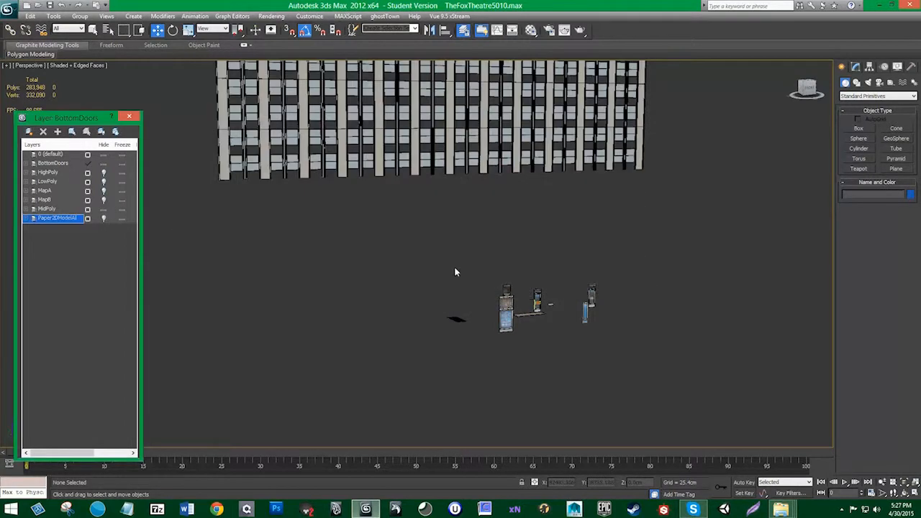
middle_click_drag(454, 267, 348, 242)
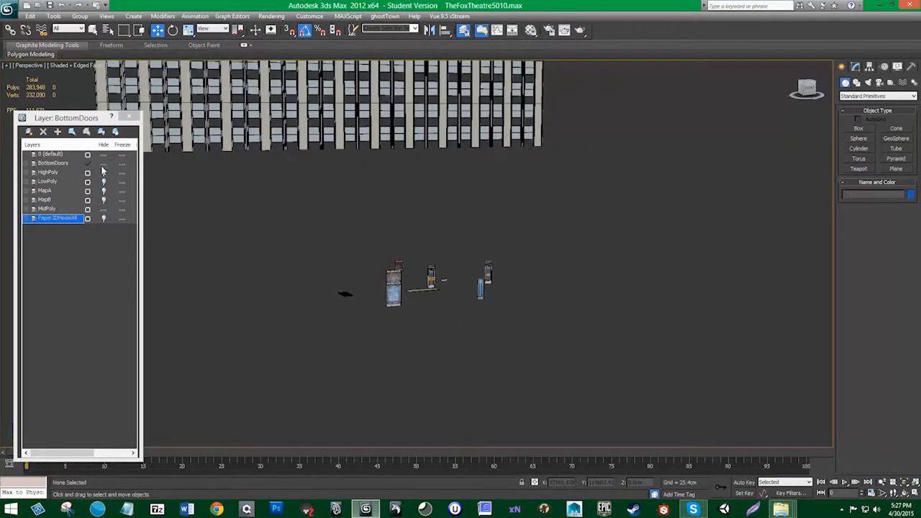
left_click(103, 209)
Step: Select the fox emblem and examine how it and the handle sit on the door from the front and side
scroll(326, 262, "up", 5)
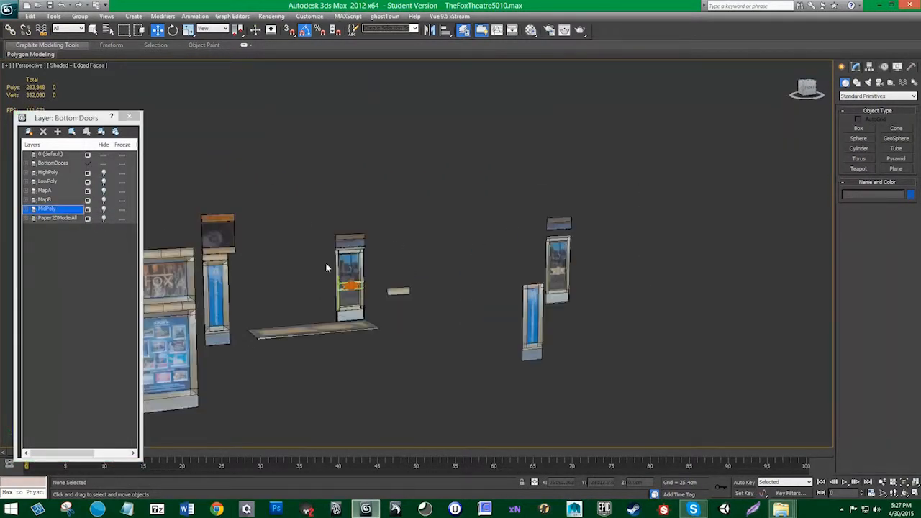
middle_click_drag(325, 262, 382, 216)
scroll(346, 250, "up", 5)
scroll(432, 236, "up", 3)
left_click(456, 205)
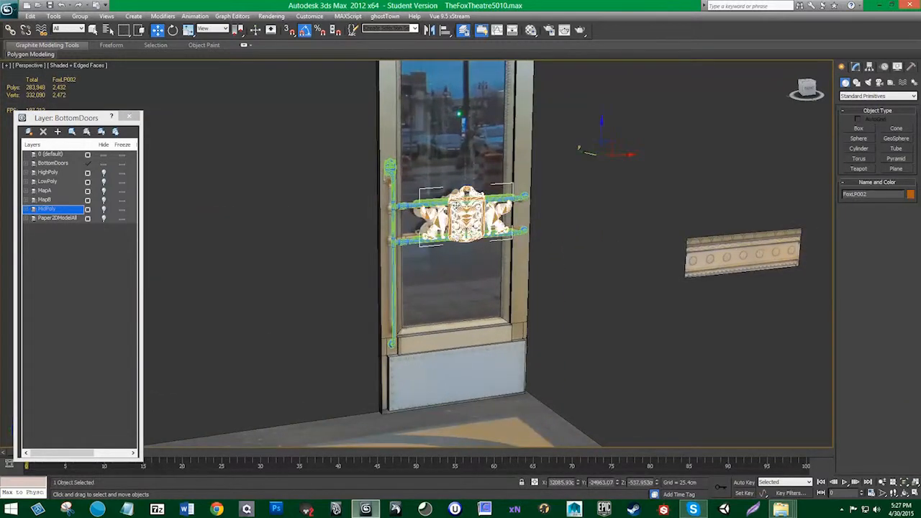
key("z")
scroll(430, 220, "down", 5)
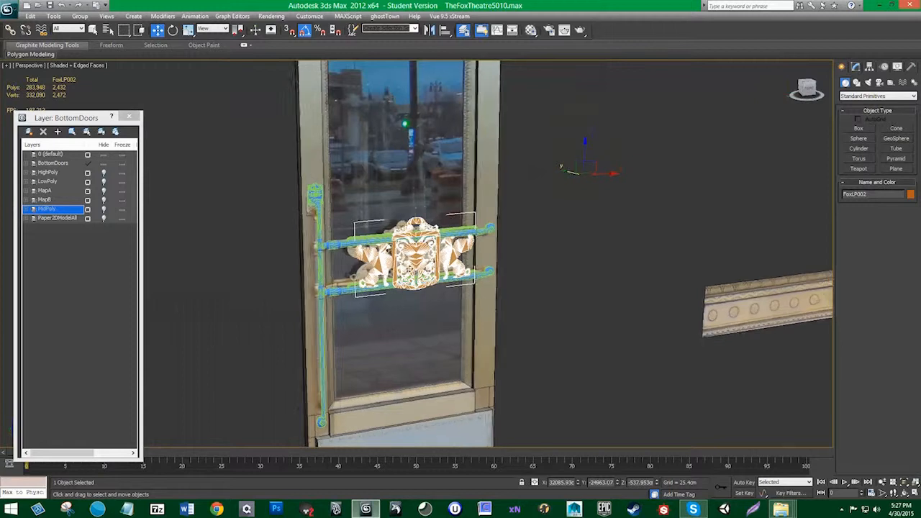
mouse_move(382, 261)
middle_mouse_down("alt")
mouse_move(383, 269)
mouse_move(366, 254)
mouse_move(348, 258)
mouse_move(387, 265)
middle_mouse_up("alt")
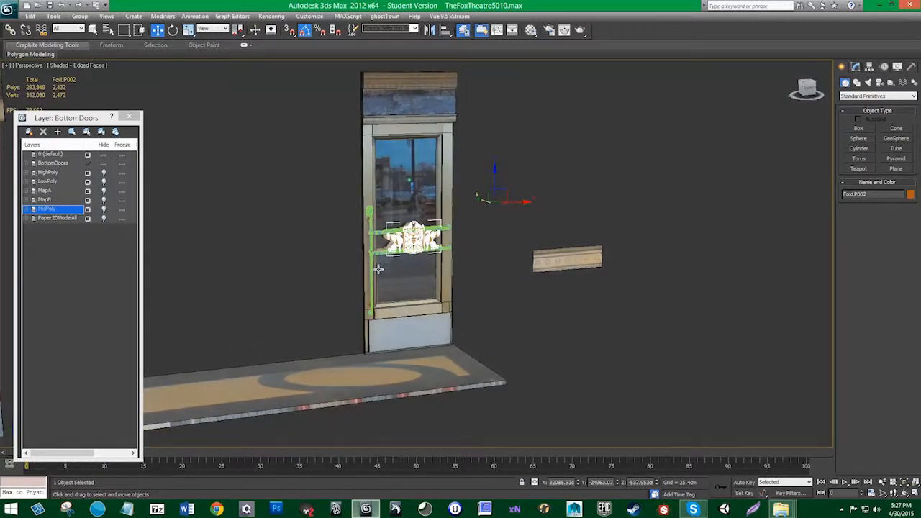
scroll(495, 315, "up", 4)
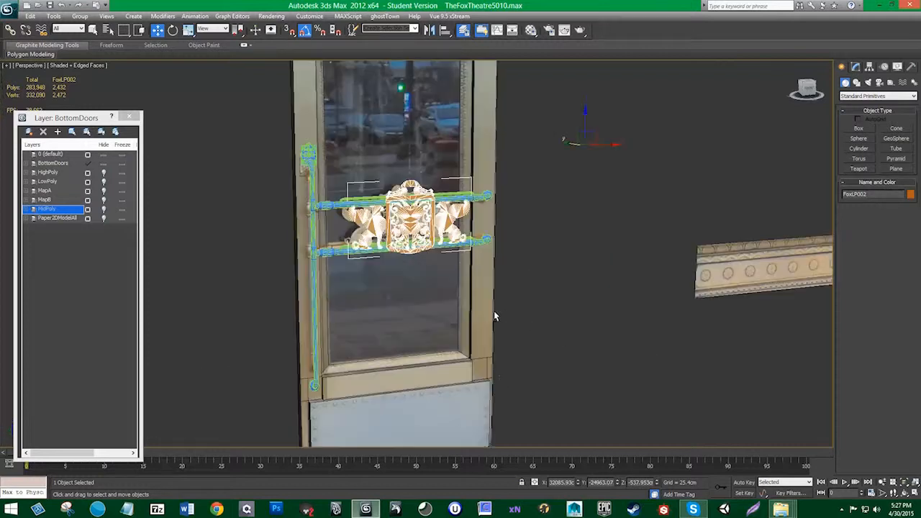
middle_click_drag(410, 298, 470, 295, "alt")
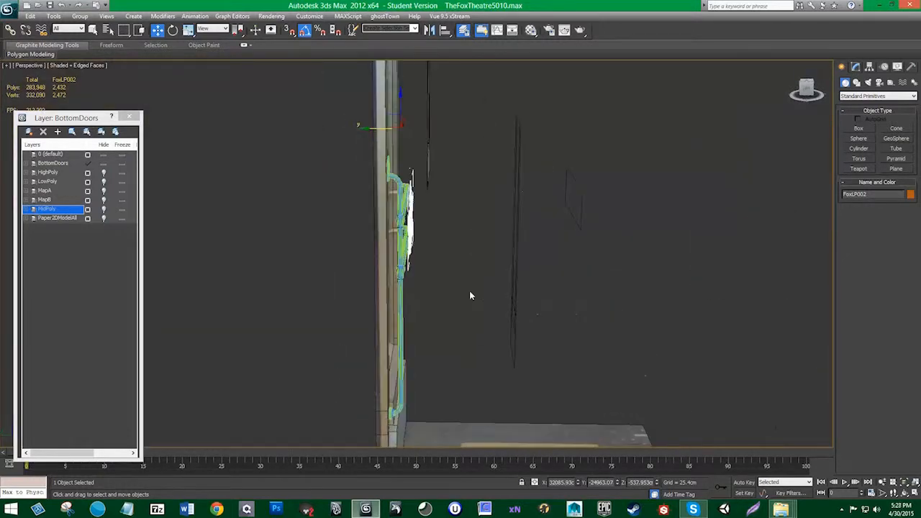
Step: Add the door handle to the fox emblem selection
left_click(398, 245, "ctrl")
middle_click_drag(398, 244, 387, 340, "alt")
middle_click_drag(479, 219, 436, 298, "alt")
scroll(346, 296, "down", 5)
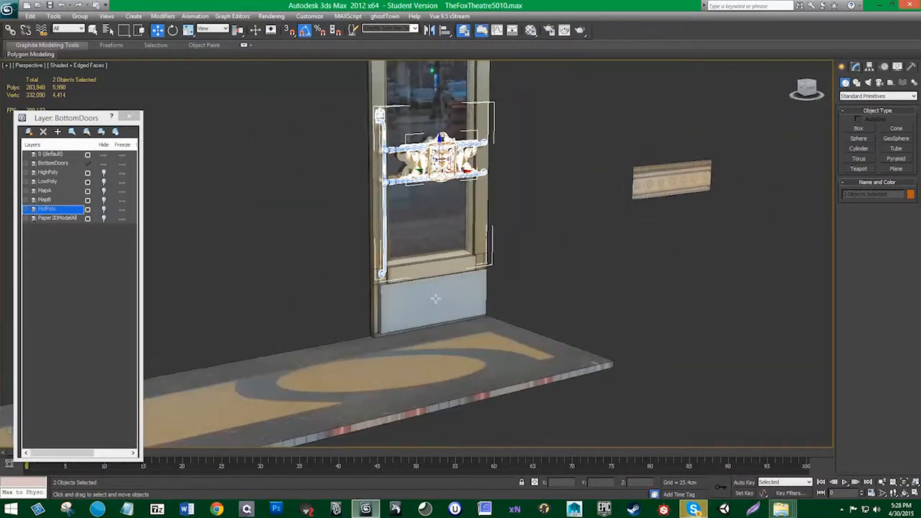
Step: Attach the door handle to the fox emblem mesh so both form a single object
middle_click_drag(423, 235, 405, 321)
scroll(413, 285, "down", 2)
left_click(431, 191)
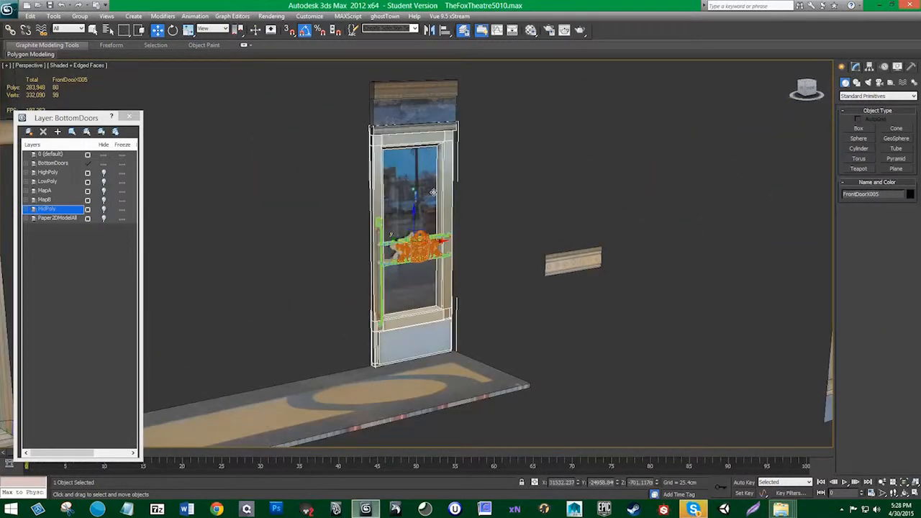
left_click(418, 253)
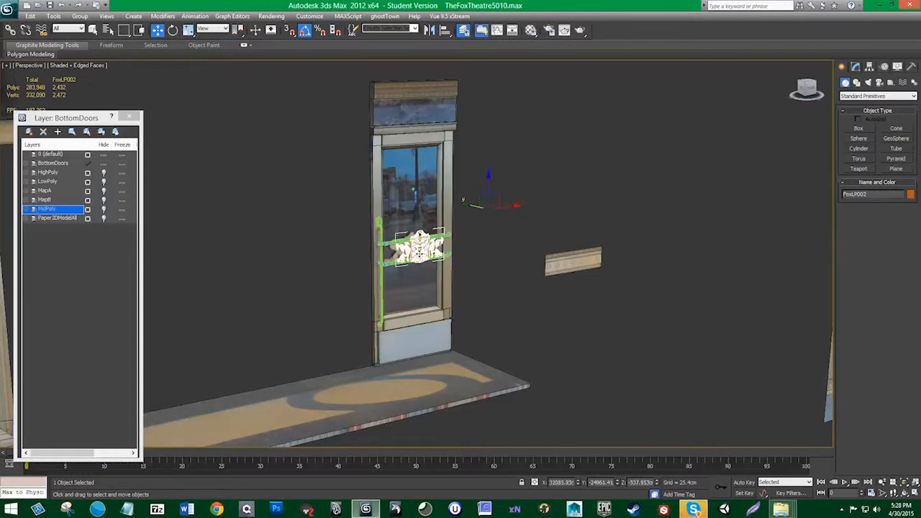
scroll(420, 251, "up", 2)
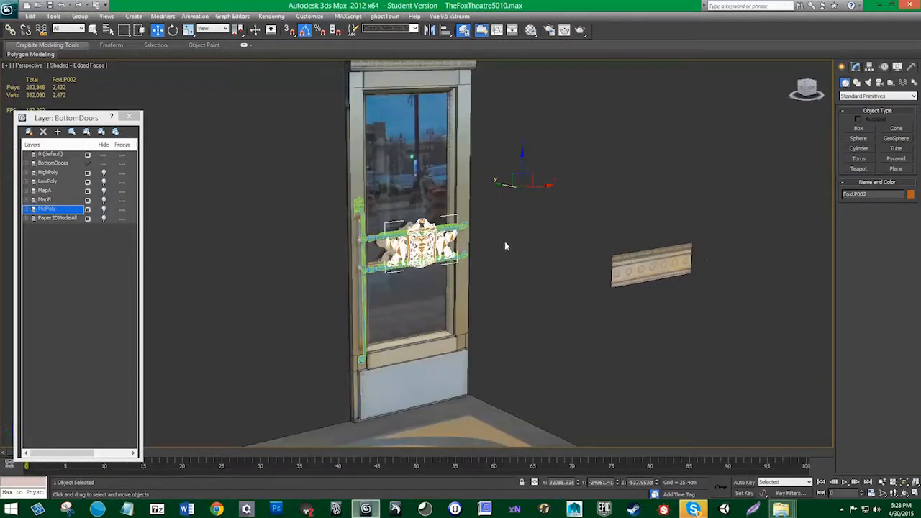
left_click(856, 67)
left_click(858, 392)
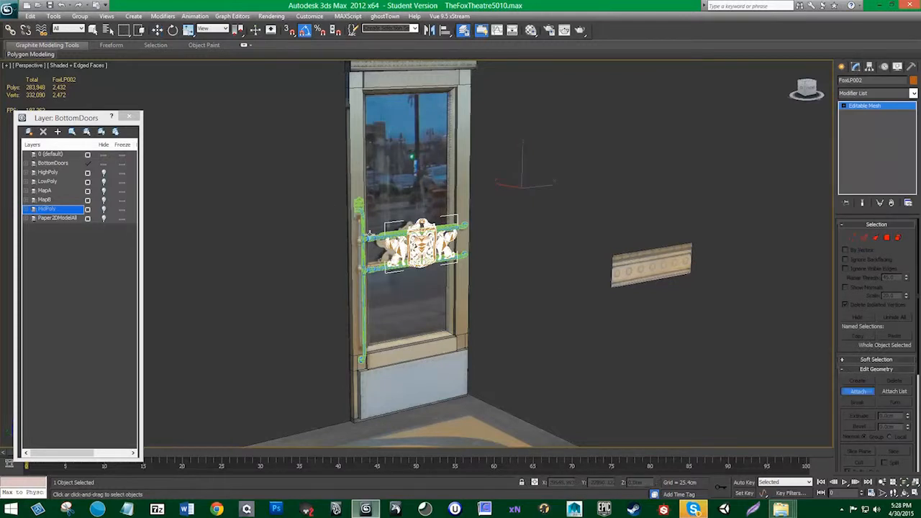
left_click(375, 239)
left_click(510, 241)
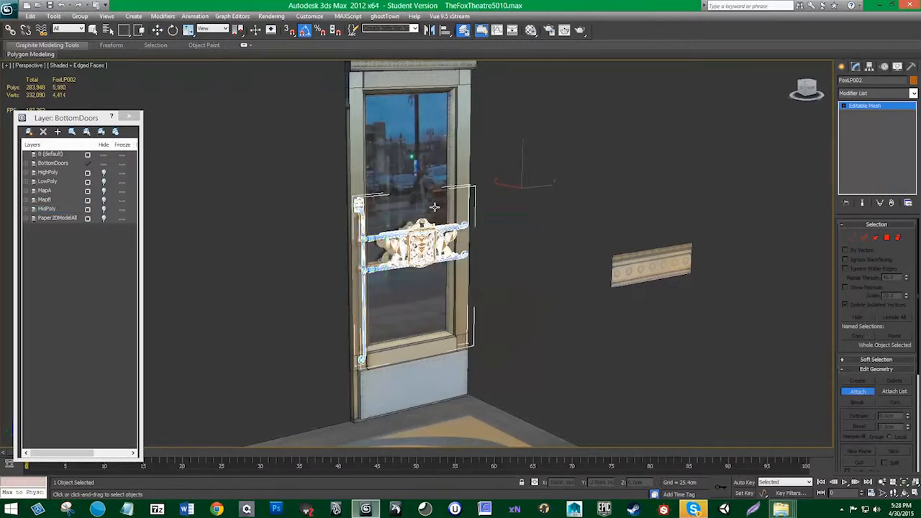
Step: Attach the front door to the combined handle and emblem mesh, then clear the selection
left_click(407, 177)
left_click(508, 239)
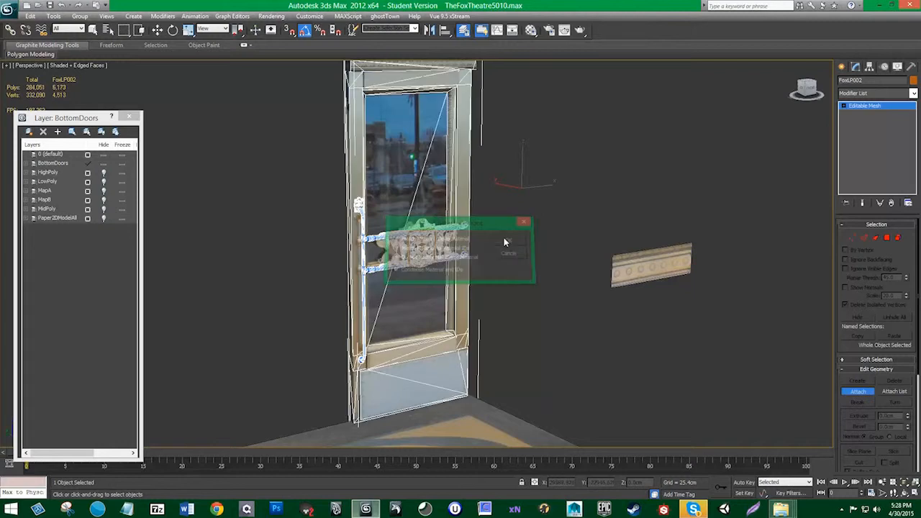
key("w")
left_click(513, 267)
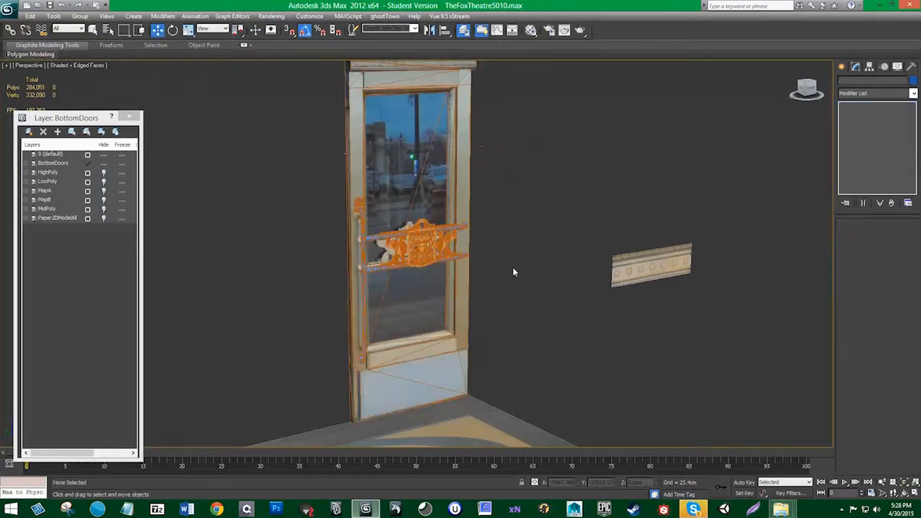
Step: Bring up the material editor and examine the attached door, handle and emblem mesh up close
left_click(437, 229)
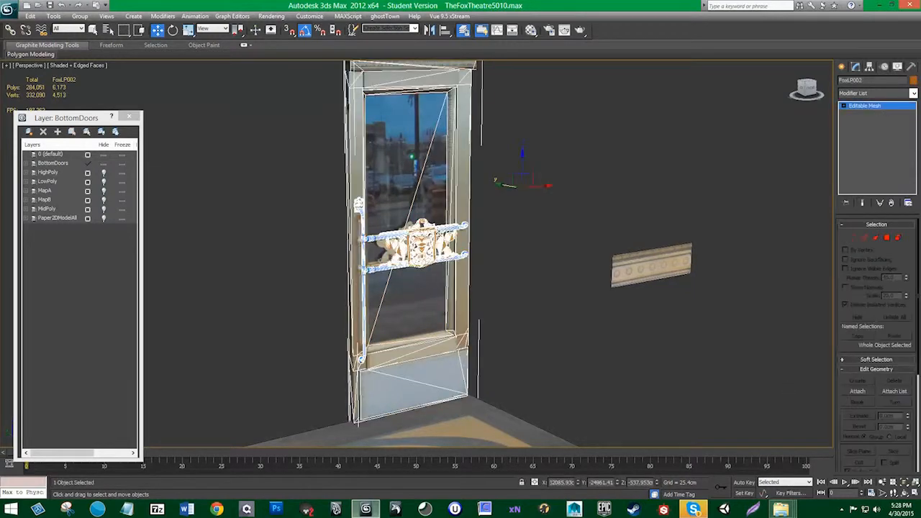
left_click(530, 30)
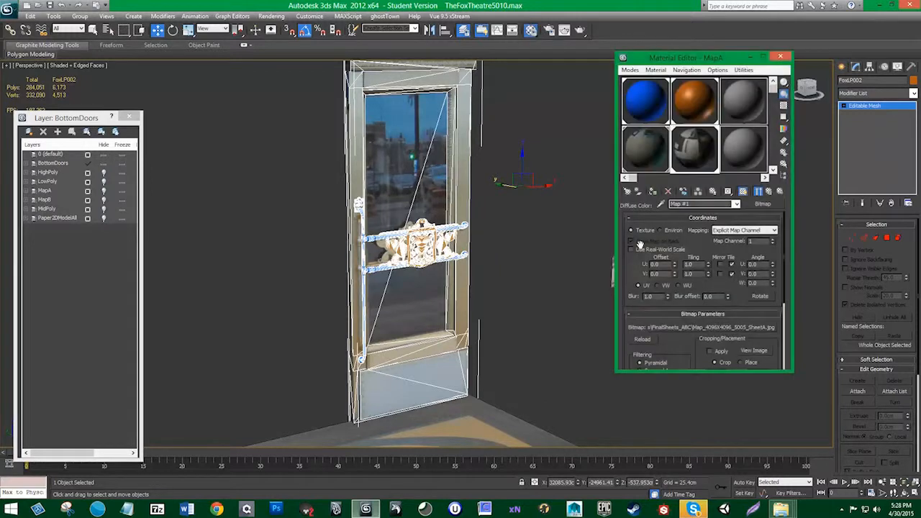
left_click(517, 252)
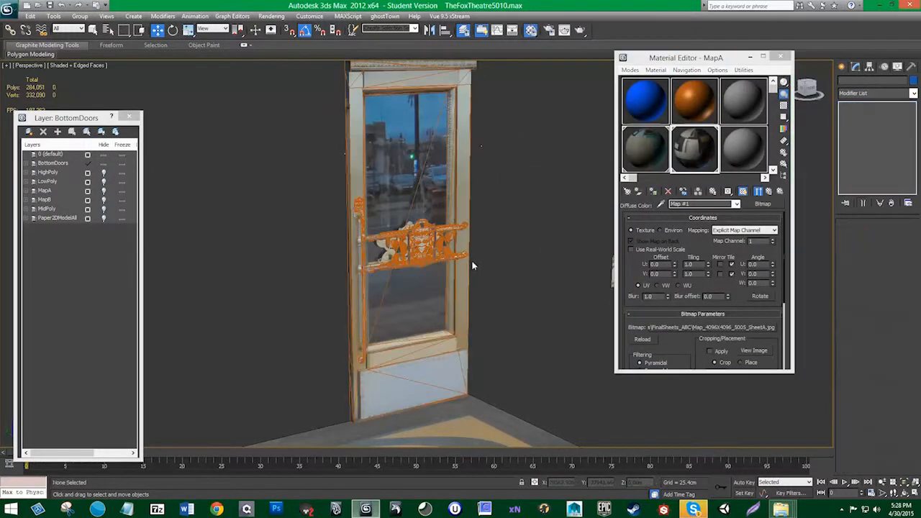
scroll(416, 265, "up", 5)
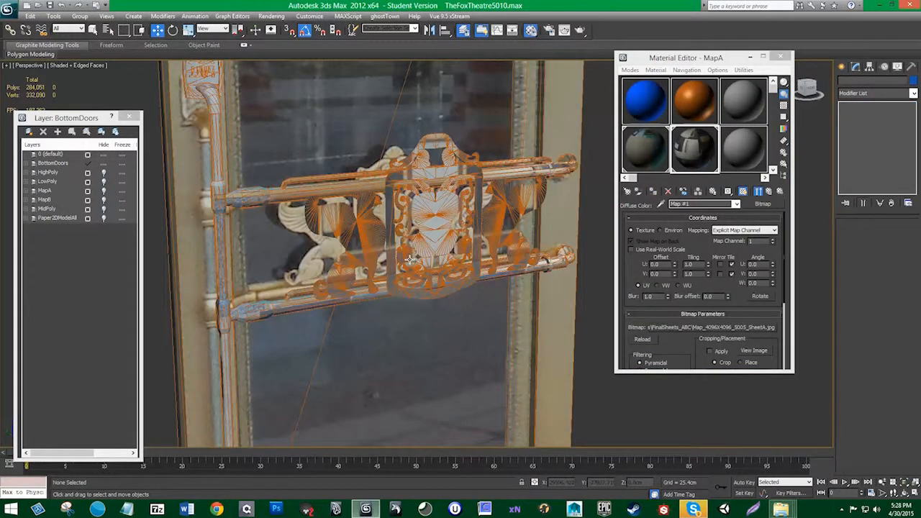
left_click(326, 188)
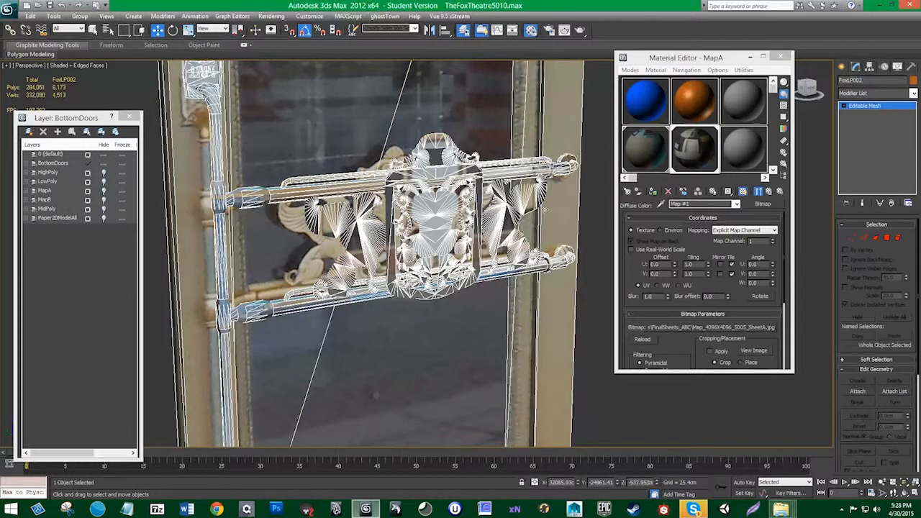
scroll(425, 266, "down", 5)
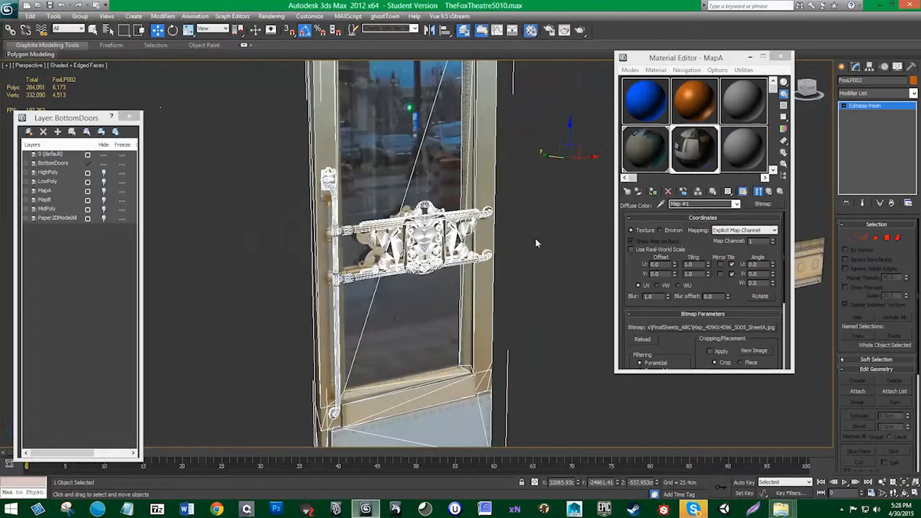
Step: Select the upper bar detail, several emblem pieces and the door as elements, then leave element selection
left_click(899, 238)
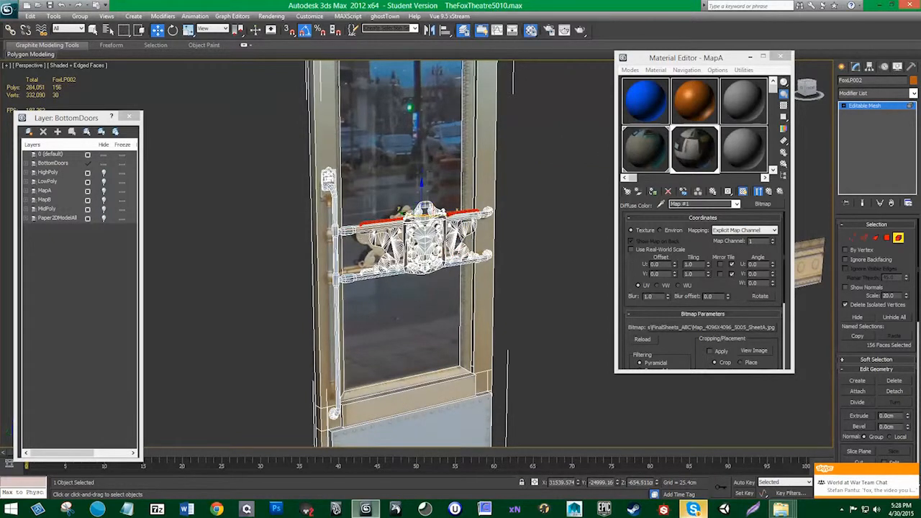
left_click(389, 248, "ctrl")
left_click(396, 265, "ctrl")
left_click(414, 263, "ctrl")
left_click(423, 264, "ctrl")
left_click(435, 261, "ctrl")
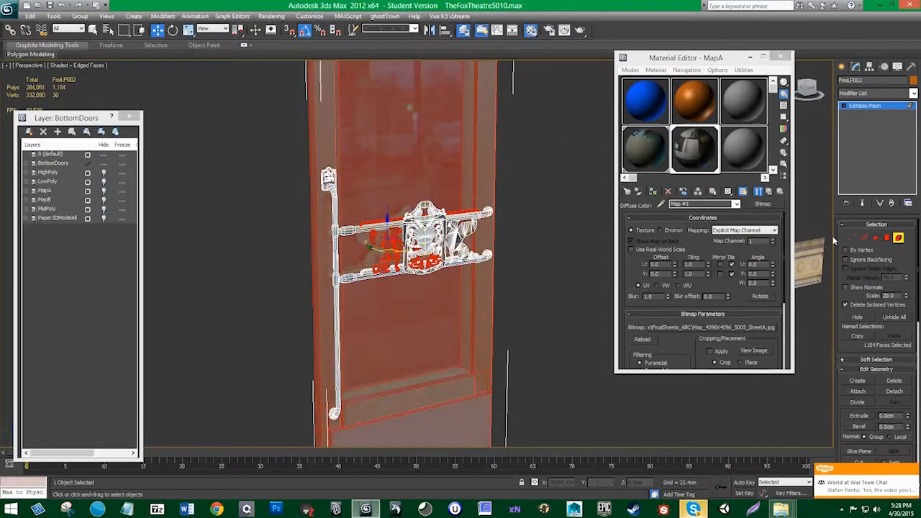
left_click(899, 239)
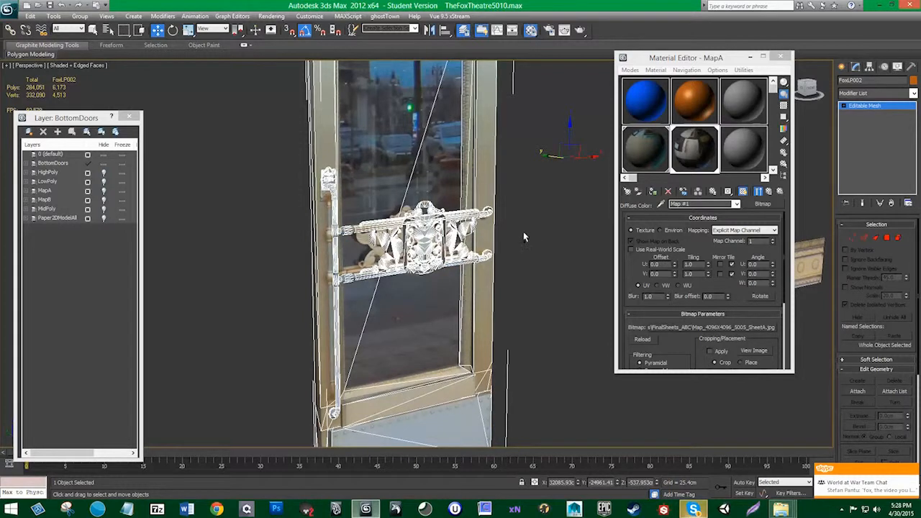
Step: Undo attaching the front door to the combined handle and emblem mesh
left_click(538, 225)
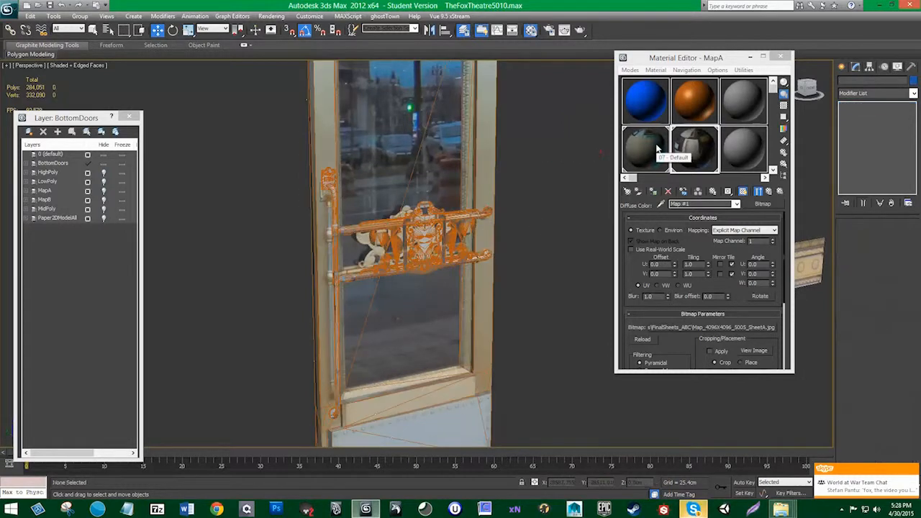
key("ctrl+z")
left_click(573, 174)
left_click(466, 208)
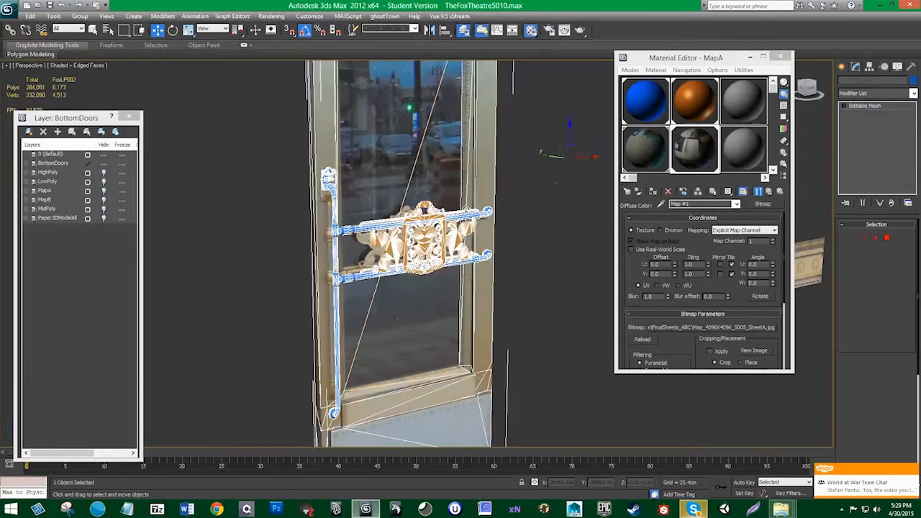
key("ctrl+z")
key("ctrl+z")
key("ctrl+z")
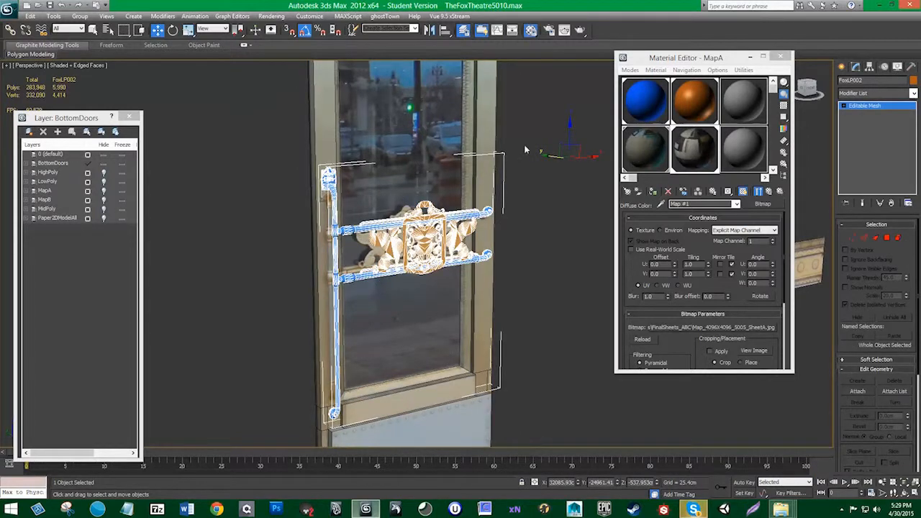
key("ctrl+z")
key("ctrl+z")
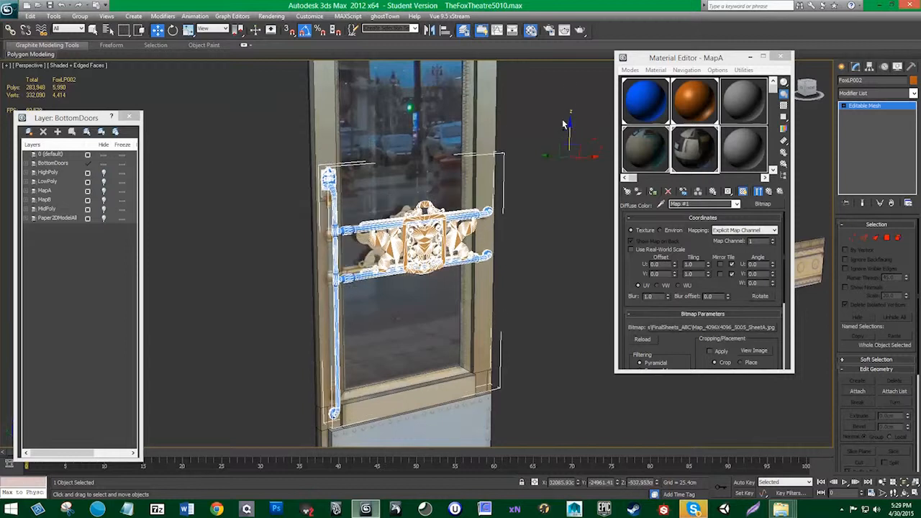
Step: Examine the combined handle and emblem against the door from several angles, and close the material editor
middle_click_drag(527, 229, 499, 243)
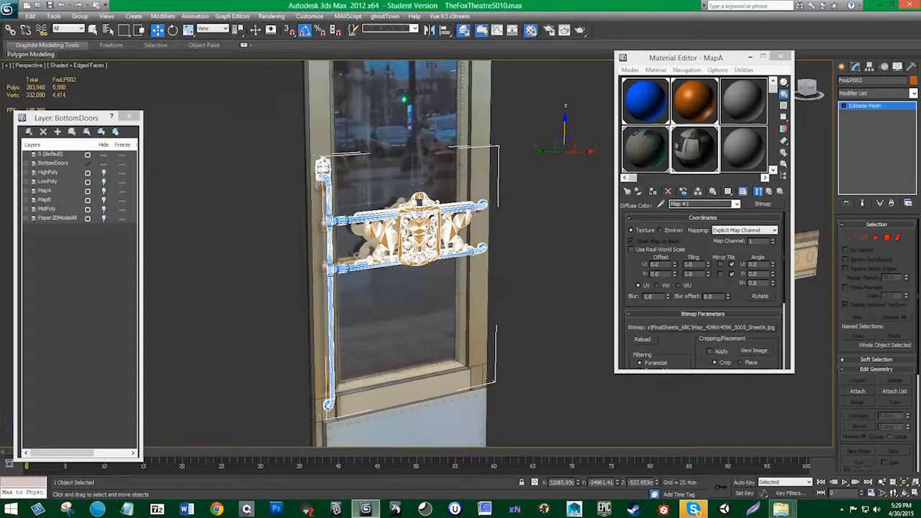
middle_click_drag(498, 243, 425, 239, "alt")
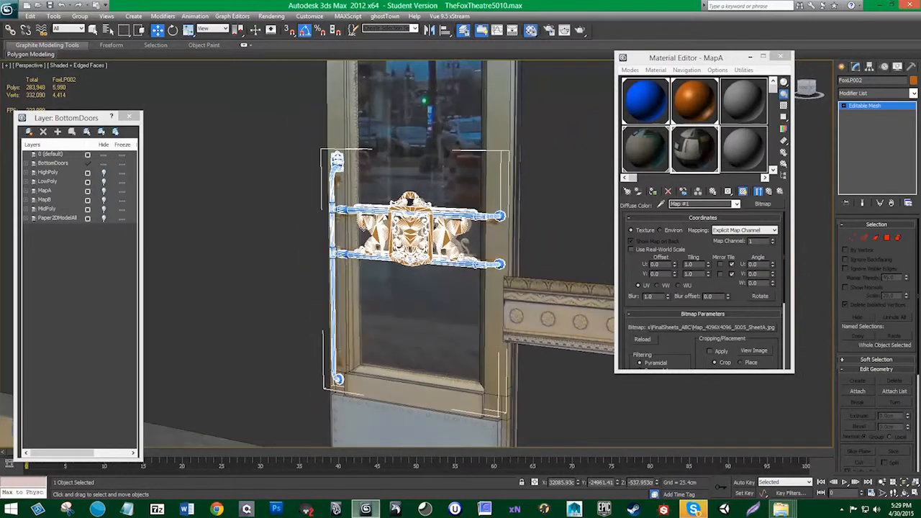
middle_click_drag(339, 239, 355, 174, "alt")
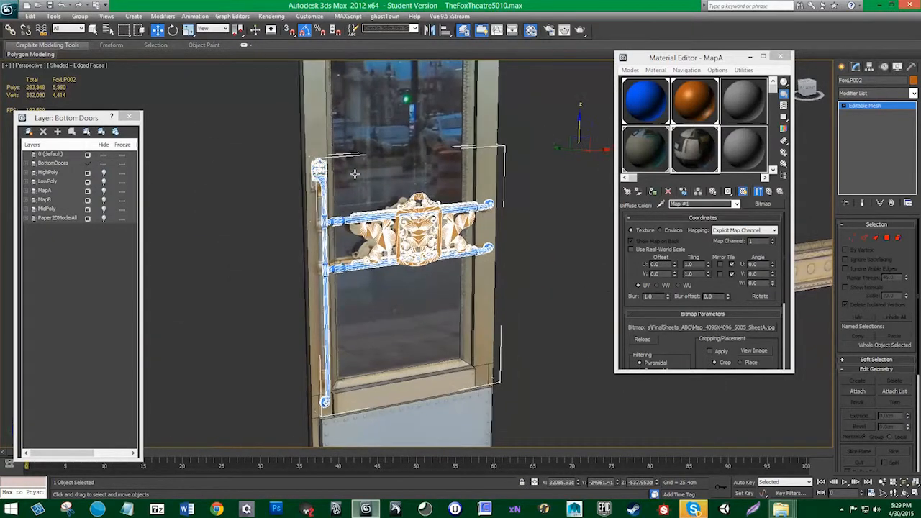
middle_click_drag(384, 212, 369, 214, "alt")
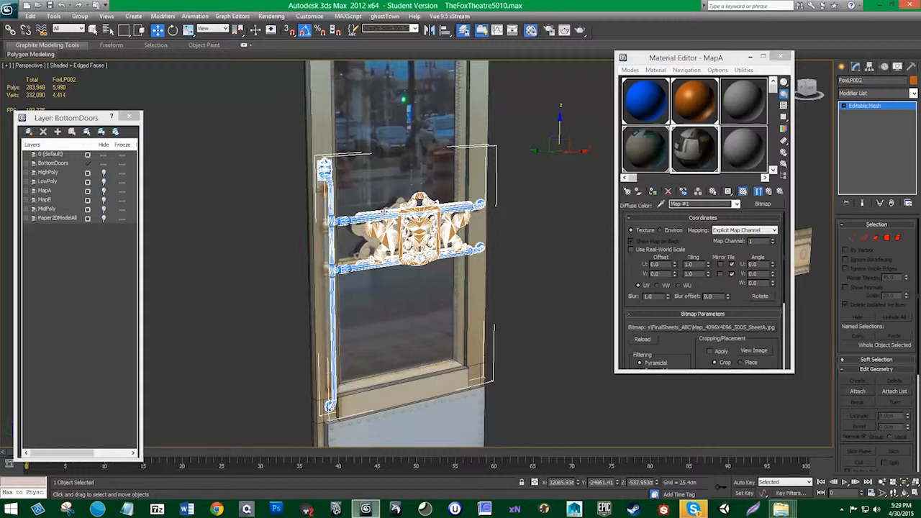
scroll(374, 216, "down", 6)
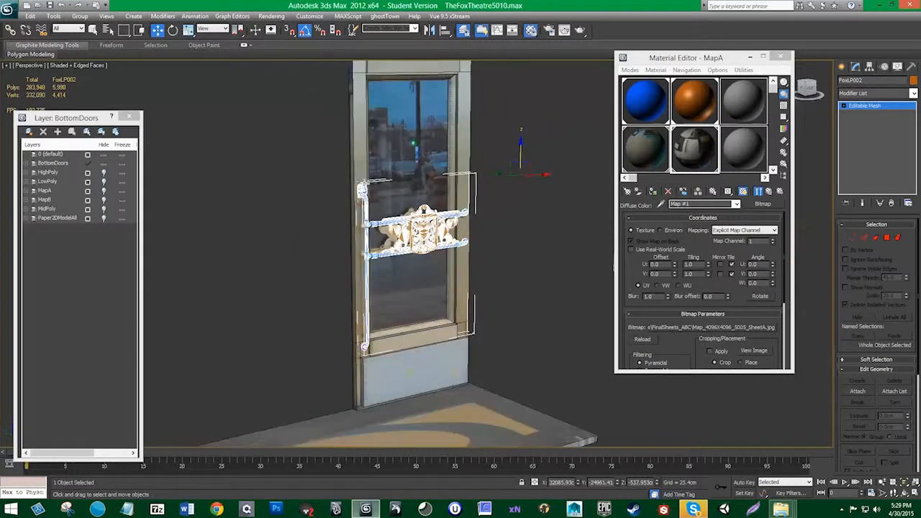
scroll(411, 224, "up", 3)
left_click(781, 56)
scroll(637, 180, "up", 1)
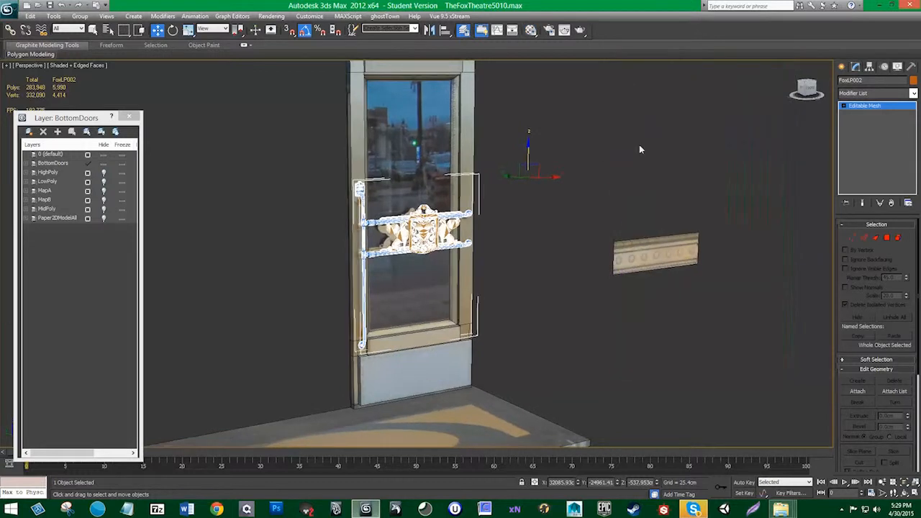
Step: Set the diffuse colour of the handle's orange material wire_177088027 to a beige-grey sampled from the textured door
left_click(531, 29)
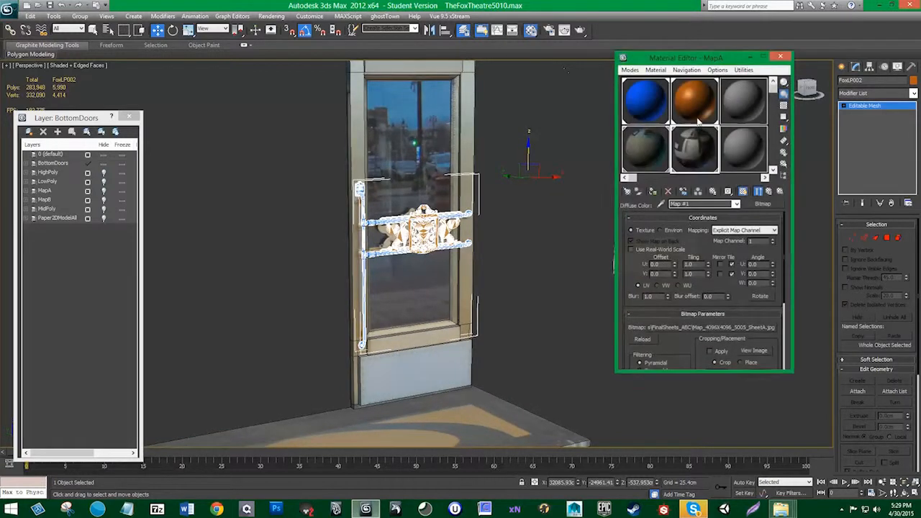
left_click(508, 257)
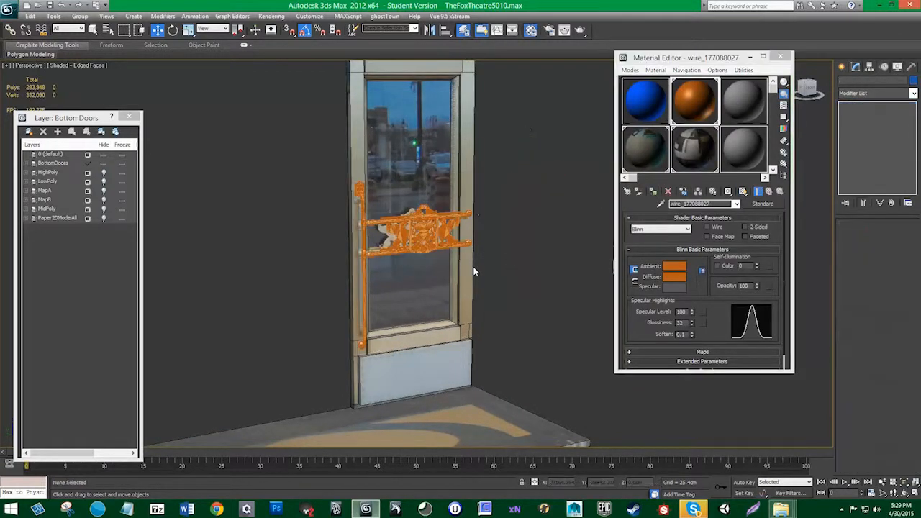
mouse_move(360, 207)
middle_mouse_down("alt")
mouse_move(329, 211)
mouse_move(349, 213)
middle_mouse_up("alt")
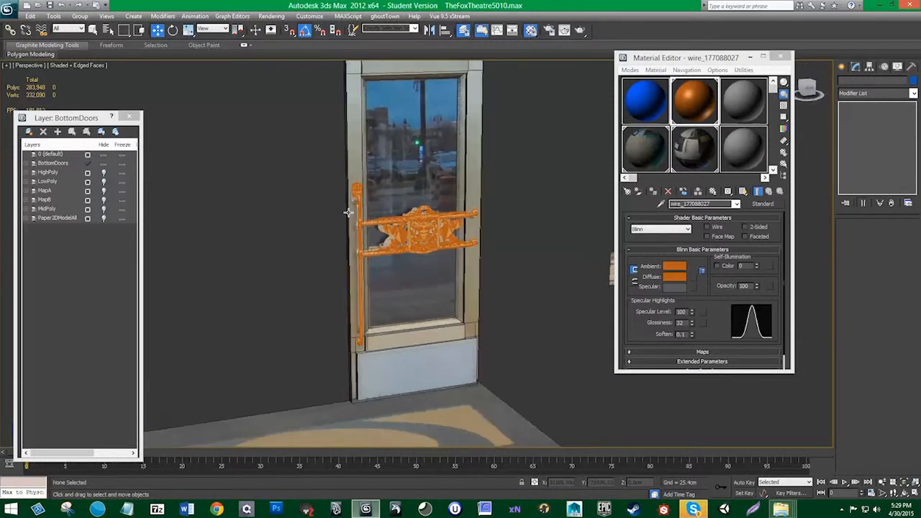
left_click(674, 277)
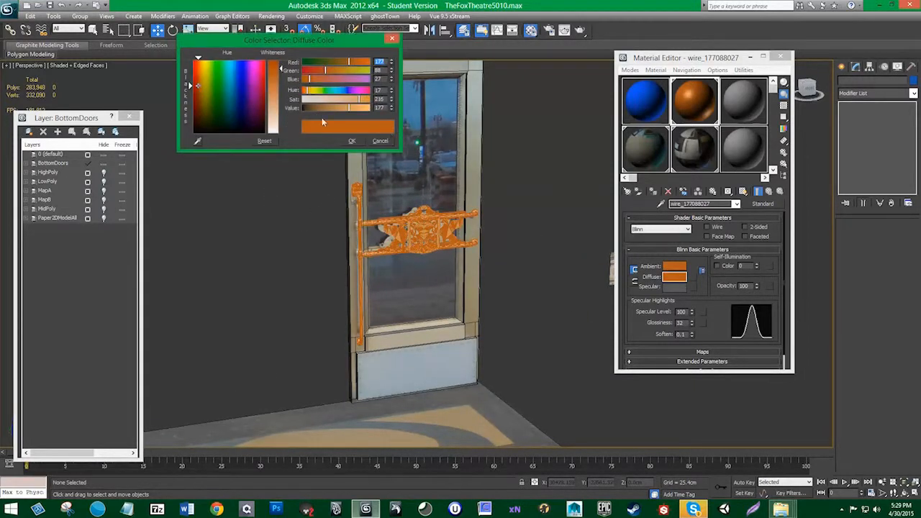
left_click(197, 141)
left_click(475, 165)
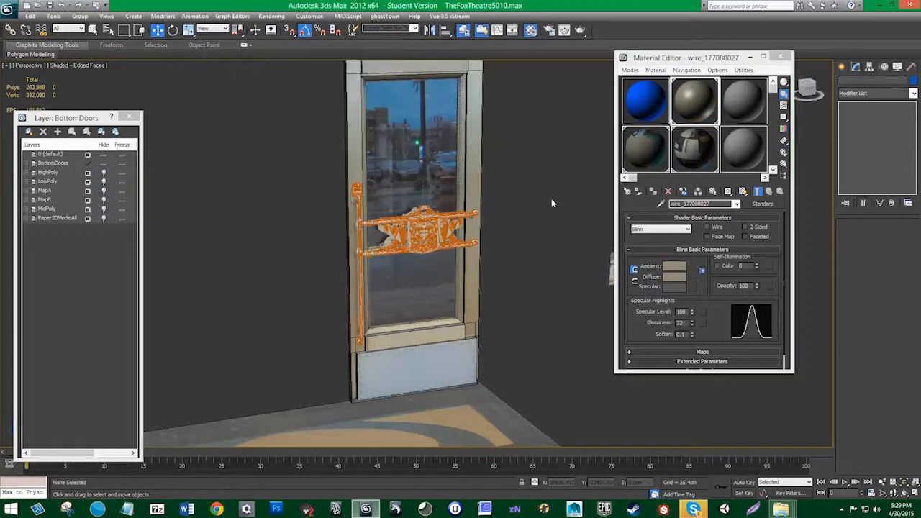
Step: Preview the recoloured handle without edged faces, restore the edged faces, and close the material editor
left_click(85, 66)
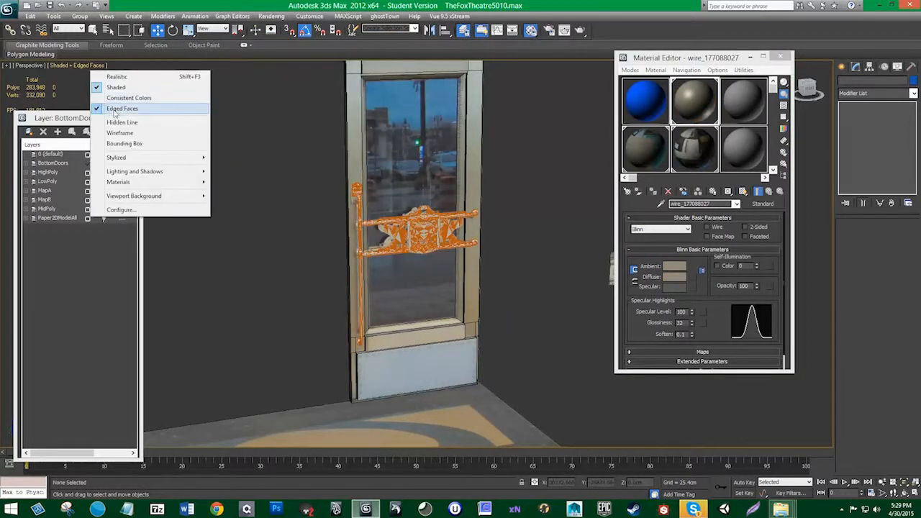
left_click(210, 108)
left_click(76, 65)
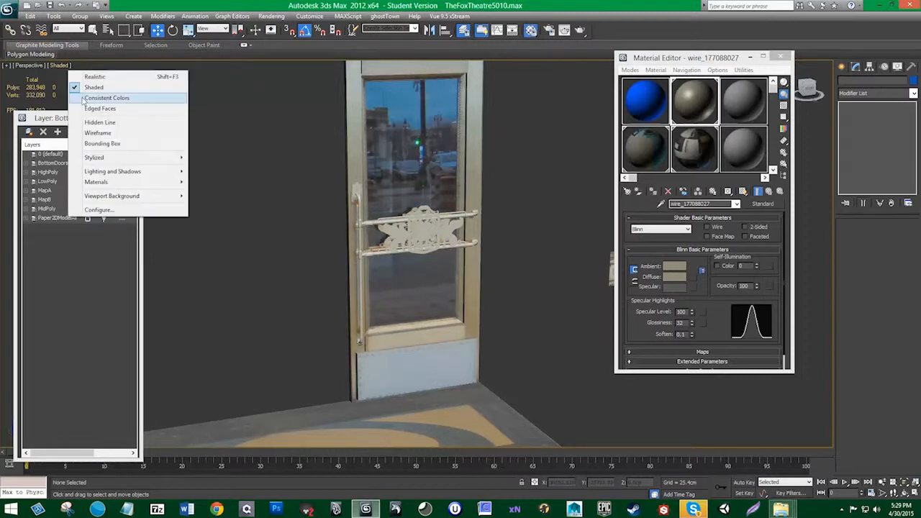
left_click(85, 108)
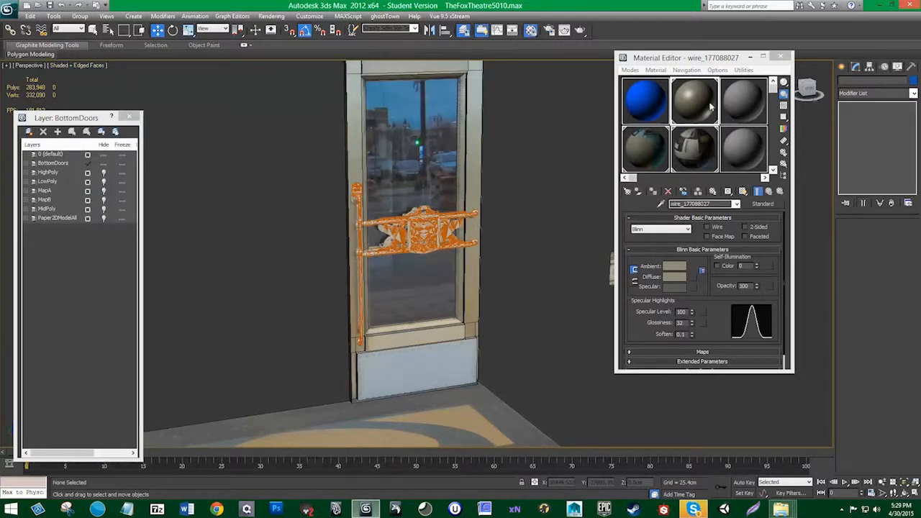
left_click(781, 56)
scroll(491, 193, "down", 4)
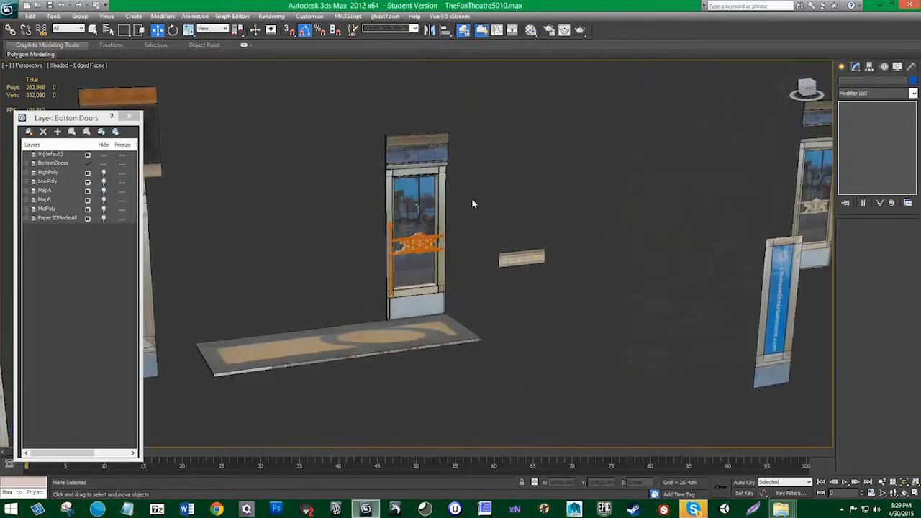
Step: Select the front door, its top molding and the handle mesh together, and snap their pivots toward the molding's upper outer corner
scroll(461, 201, "up", 3)
left_click(426, 179)
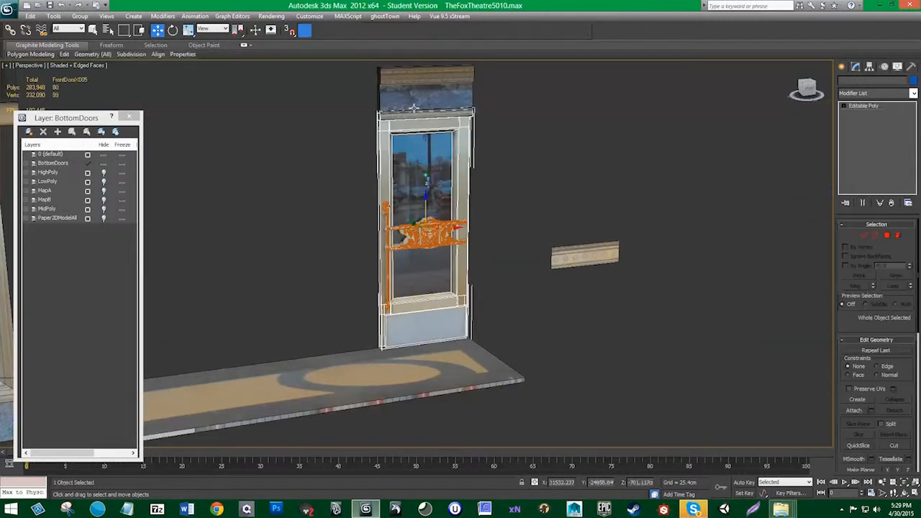
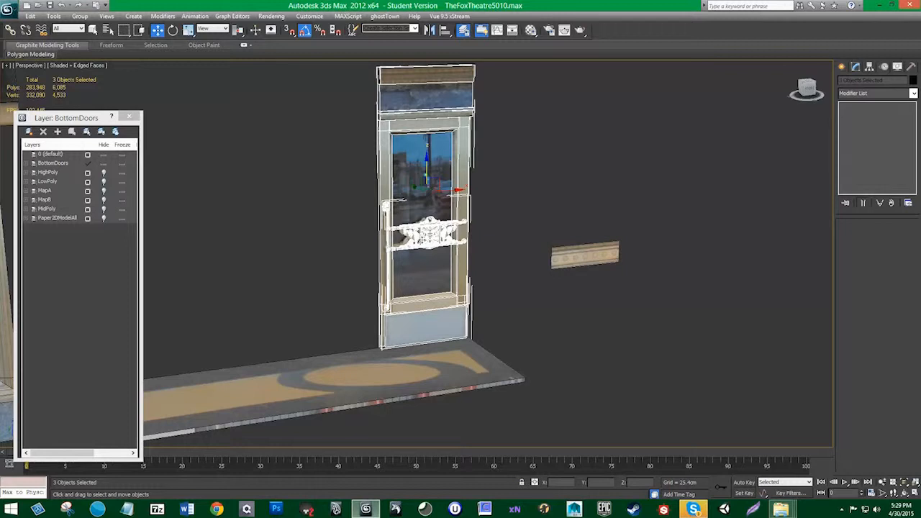
middle_click_drag(422, 241, 430, 240, "alt")
middle_click_drag(425, 177, 438, 244)
scroll(437, 244, "up", 3)
middle_click_drag(438, 162, 447, 219)
left_click(868, 67)
left_click(877, 209)
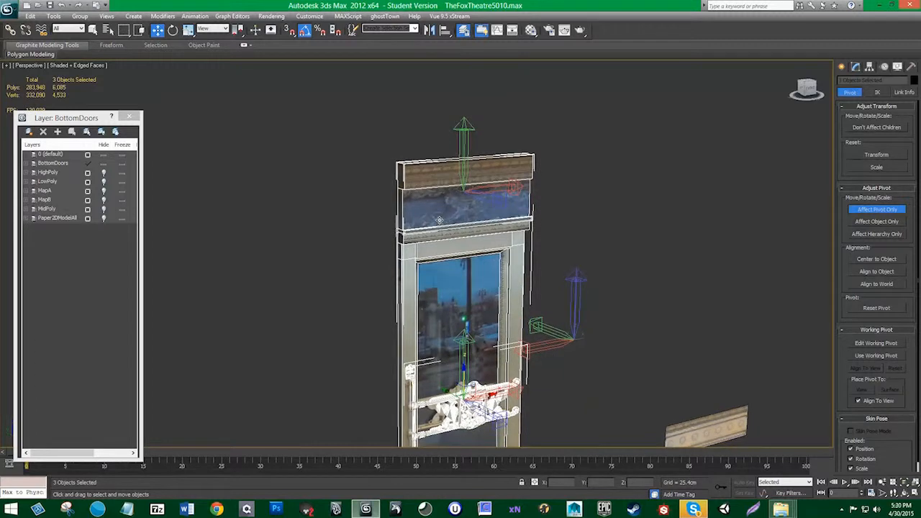
key("s")
left_click_drag(439, 220, 397, 162)
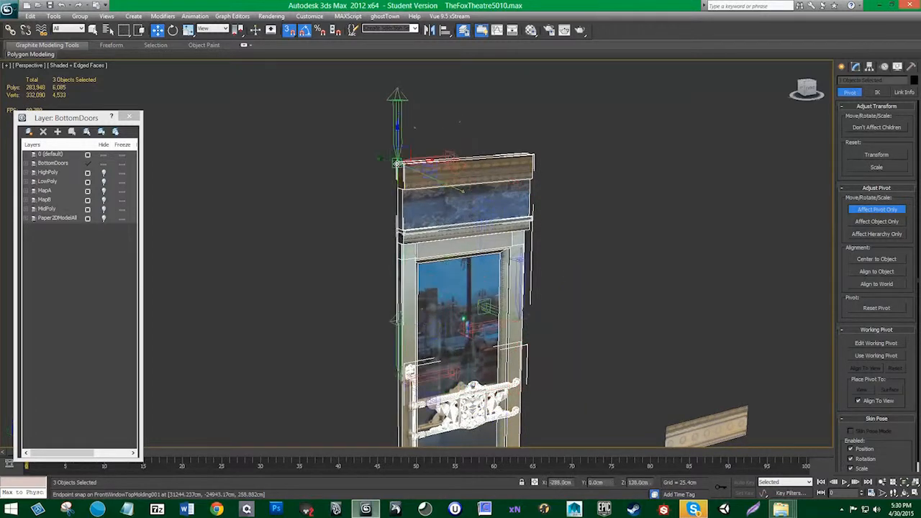
Step: Shift the three selected objects' pivots together until the handle mesh's pivot snaps to the upper outer corner of the top molding
scroll(398, 162, "up", 3)
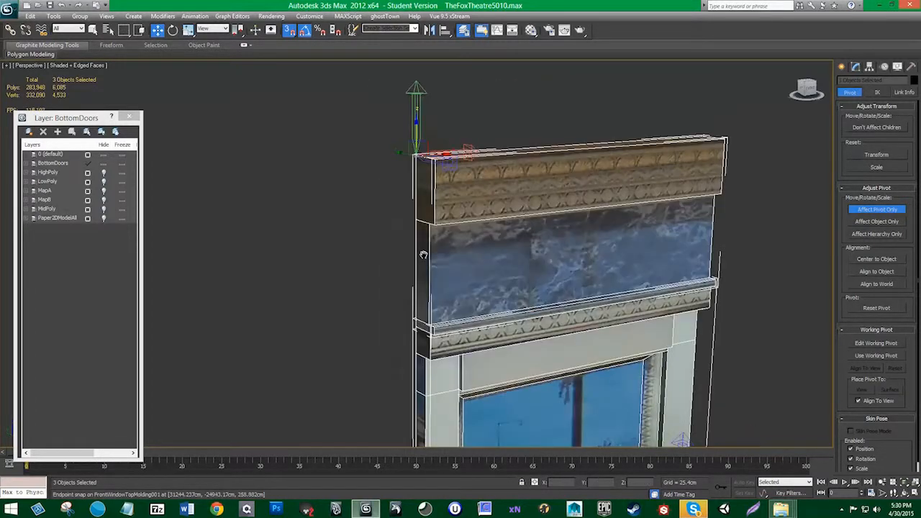
middle_click_drag(423, 255, 421, 290)
scroll(420, 285, "up", 4)
middle_click_drag(413, 66, 392, 262)
left_click_drag(391, 258, 390, 268)
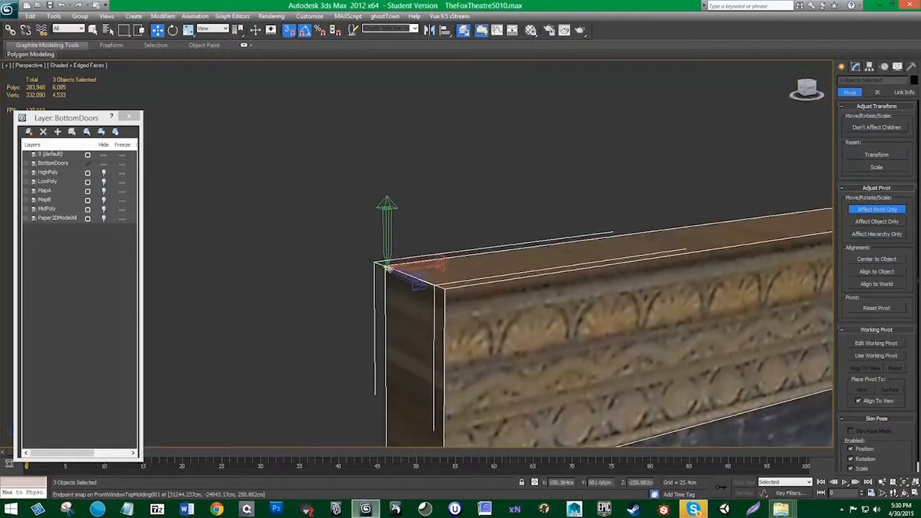
scroll(338, 225, "down", 8)
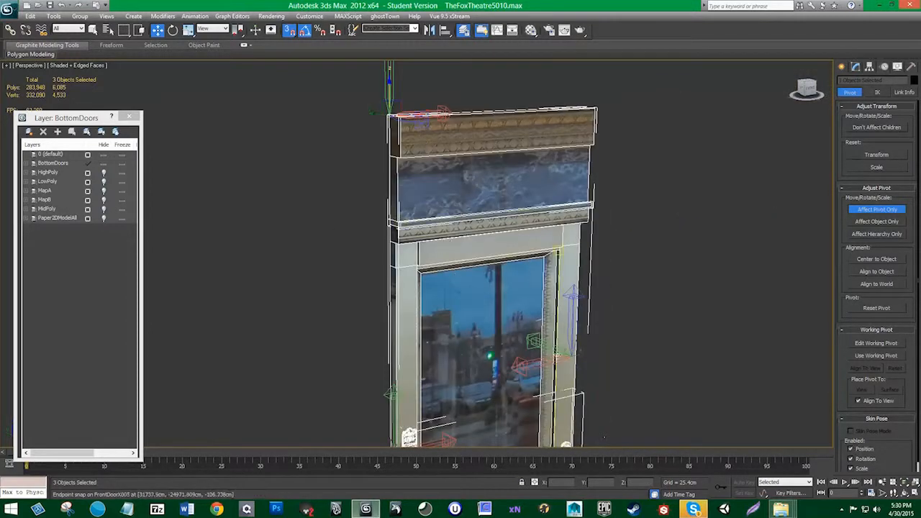
left_click_drag(573, 356, 390, 117)
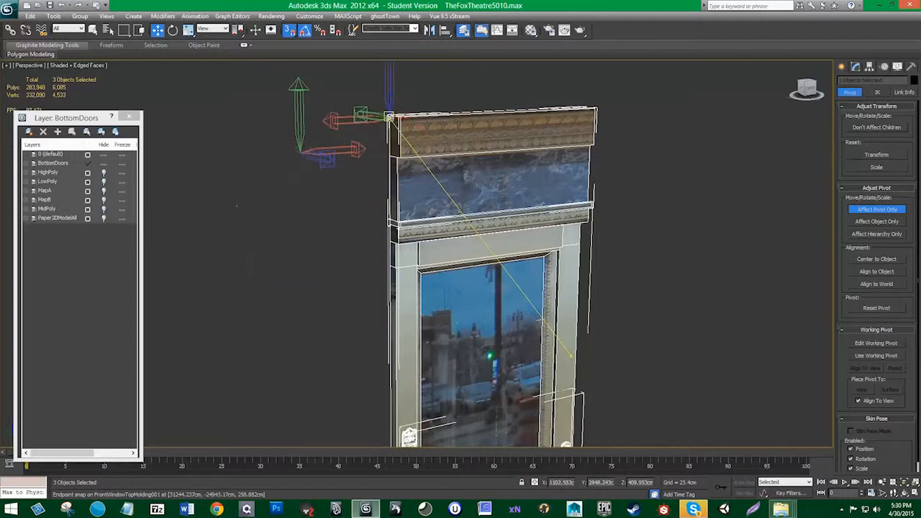
scroll(408, 229, "down", 5)
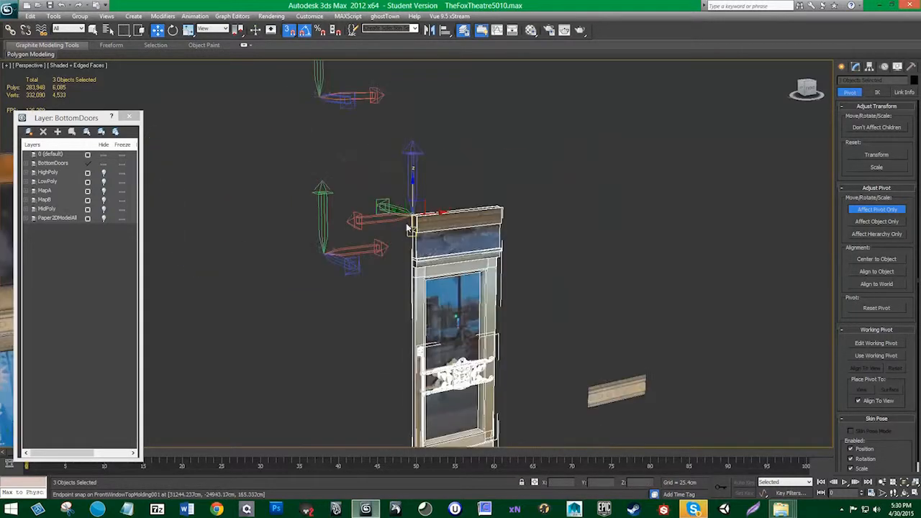
Step: Snap the pivots of the top molding and the front door individually to the molding's upper outer corner
left_click(408, 229)
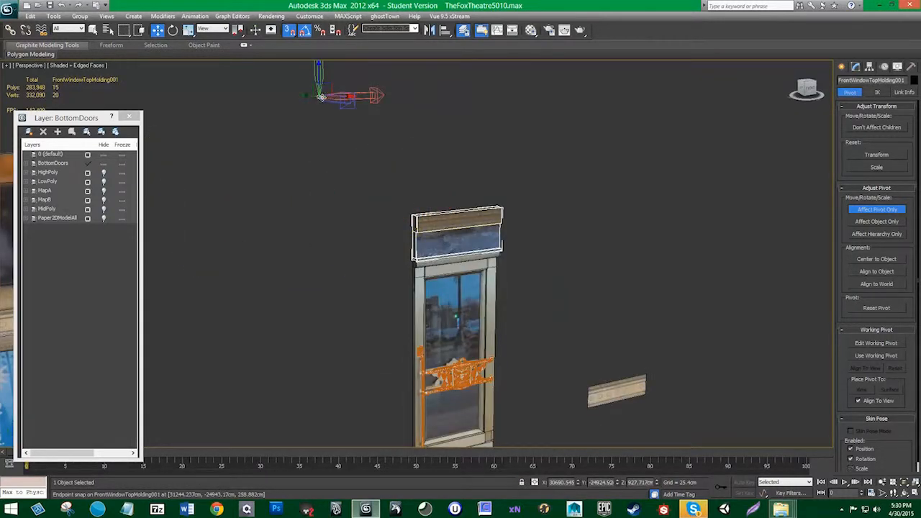
left_click_drag(321, 98, 411, 214)
left_click(424, 267)
left_click_drag(324, 253, 412, 214)
Step: Compare the three objects' pivots and refine the handle mesh's pivot so it snaps exactly to the molding's upper corner
left_click(461, 380)
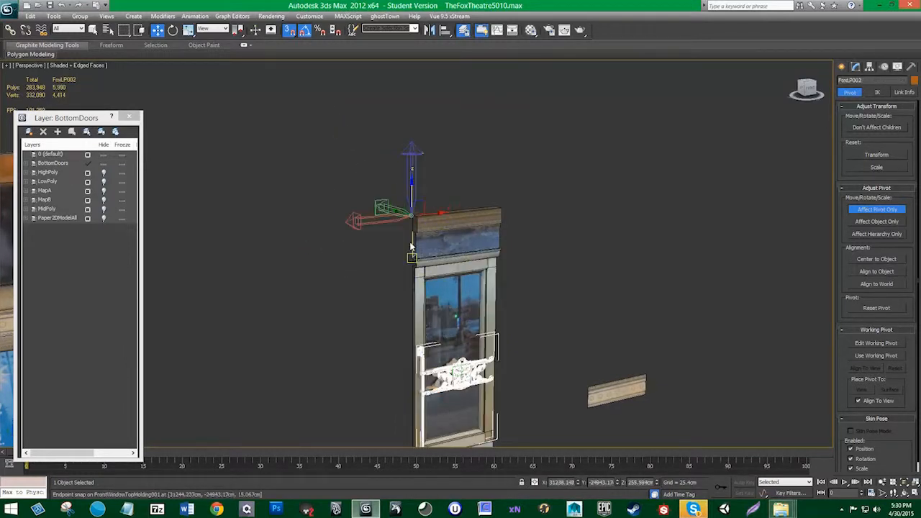
scroll(411, 247, "up", 2)
left_click(468, 234)
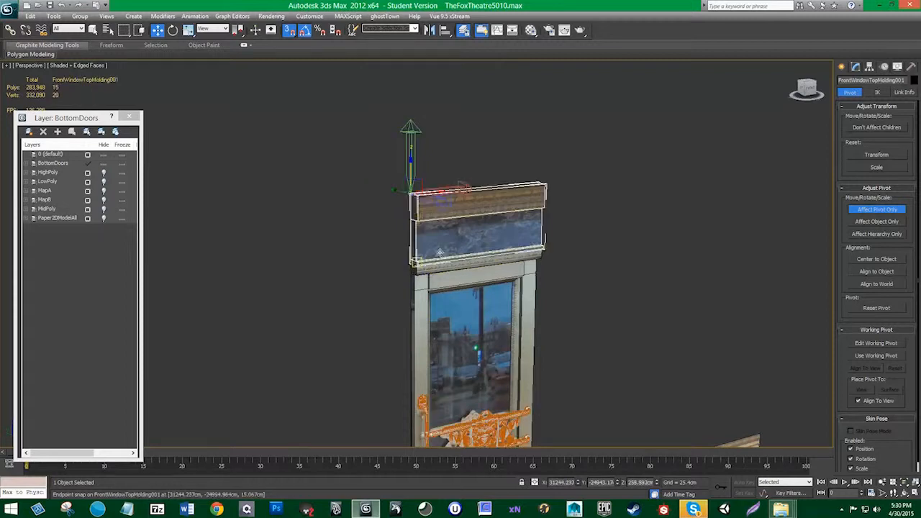
left_click(464, 294)
left_click(477, 427)
scroll(411, 216, "up", 4)
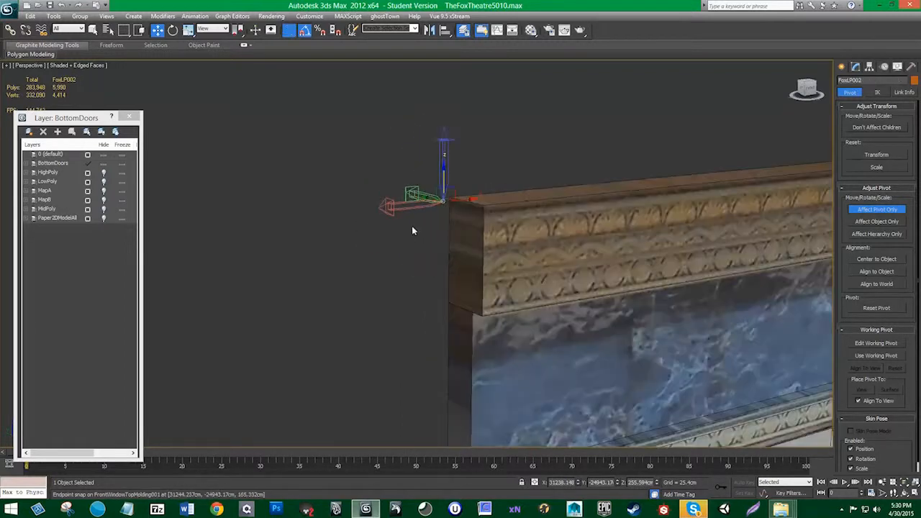
scroll(413, 230, "up", 2)
middle_click_drag(494, 149, 438, 239)
left_click_drag(406, 188, 431, 174)
Step: Check the pivots of the top molding and the front door against the corner, and leave pivot-only editing
left_click(512, 226)
scroll(508, 347, "down", 4)
middle_click_drag(507, 347, 504, 292)
scroll(504, 292, "up", 2)
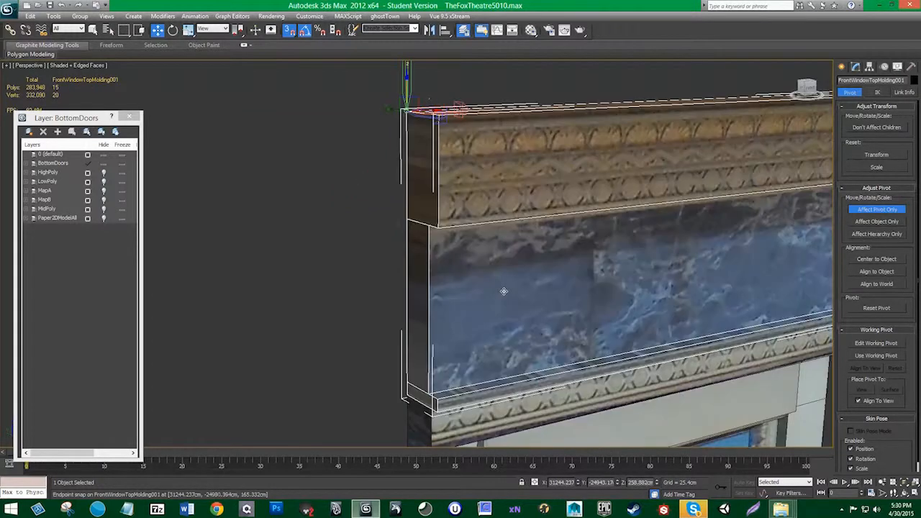
left_click(493, 381)
scroll(493, 302, "down", 4)
scroll(493, 302, "down", 4)
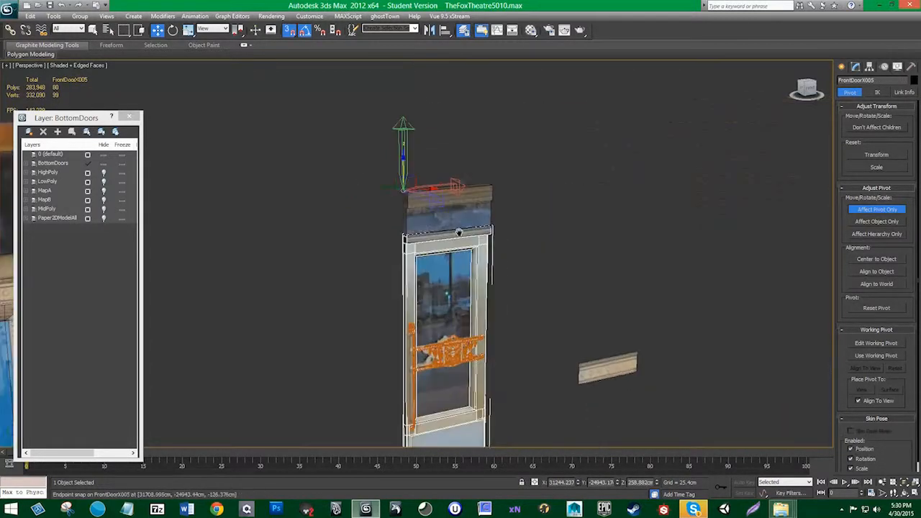
left_click(877, 209)
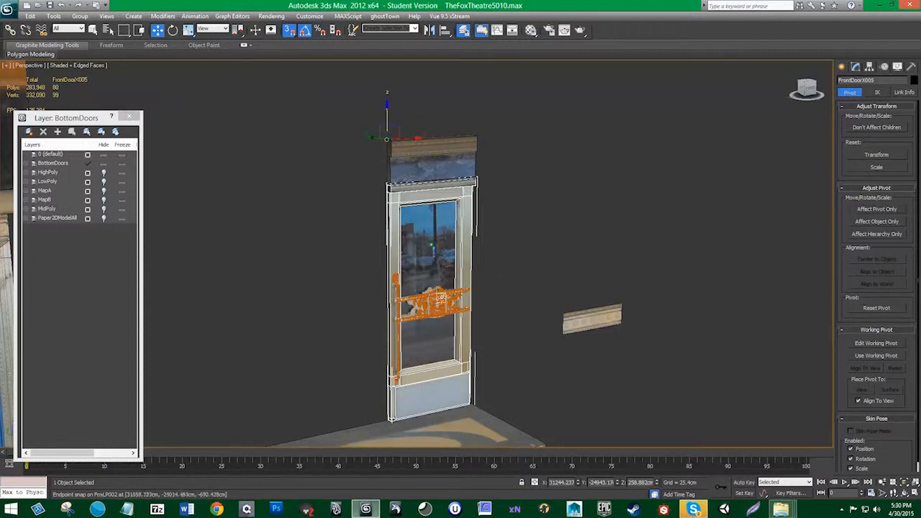
Step: Turn snapping off, select the front door, top molding and handle mesh, and clone them in place as instances
key("s")
left_click_drag(424, 130, 323, 119)
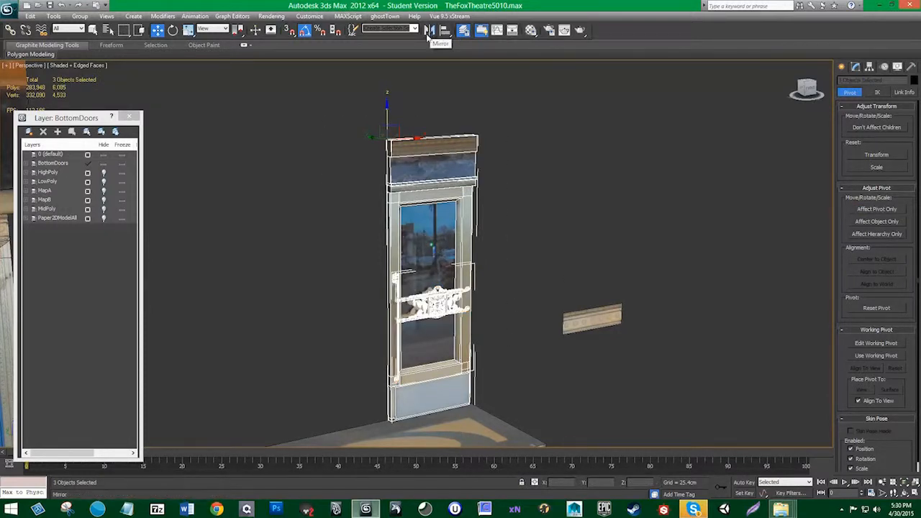
key("ctrl+c")
key("ctrl+z")
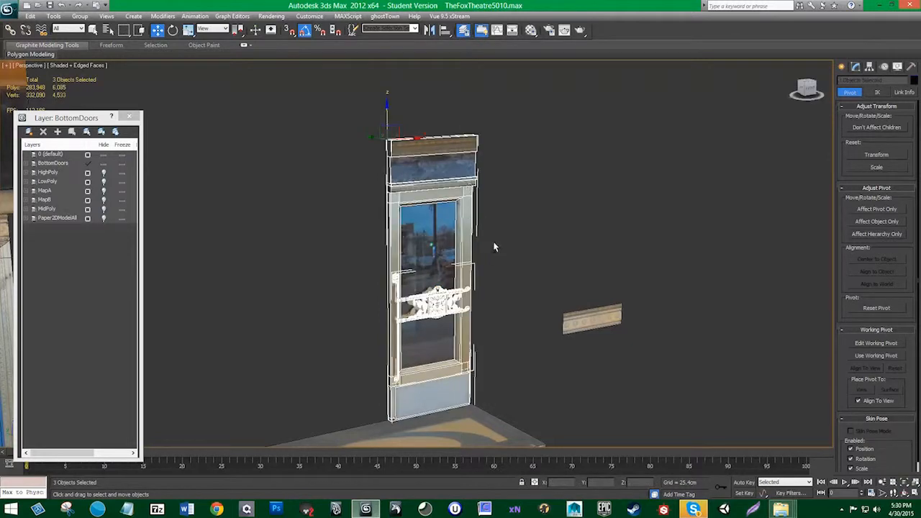
key("ctrl+v")
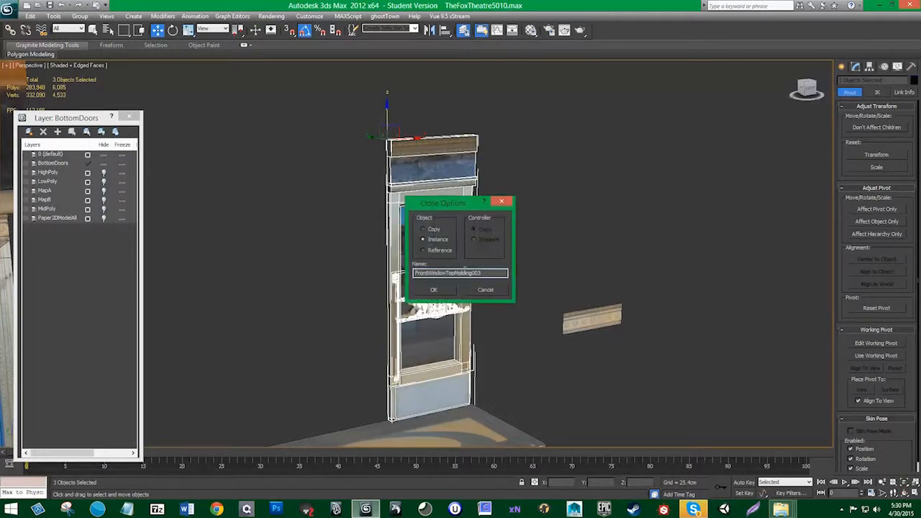
left_click(434, 288)
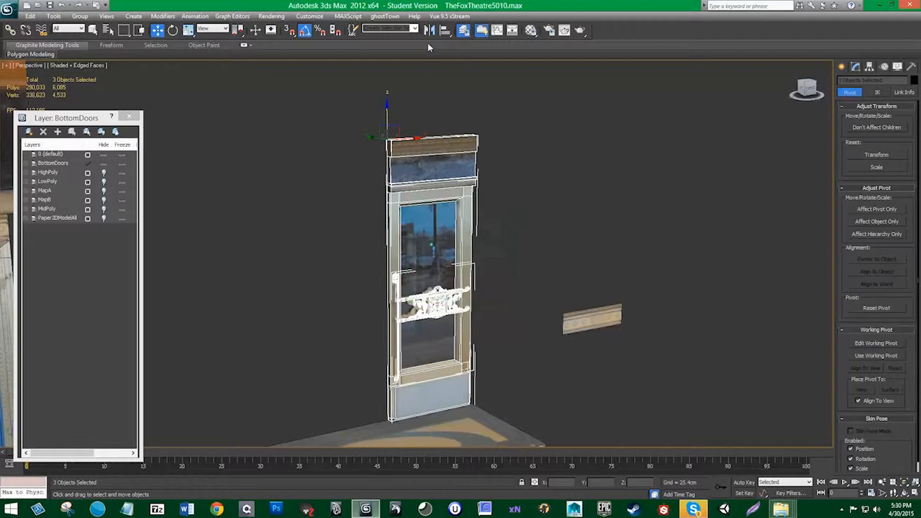
Step: Mirror the cloned door, molding and handle about the shared corner pivot to form a double door
left_click(428, 32)
left_click(436, 321)
middle_click_drag(443, 322, 507, 312)
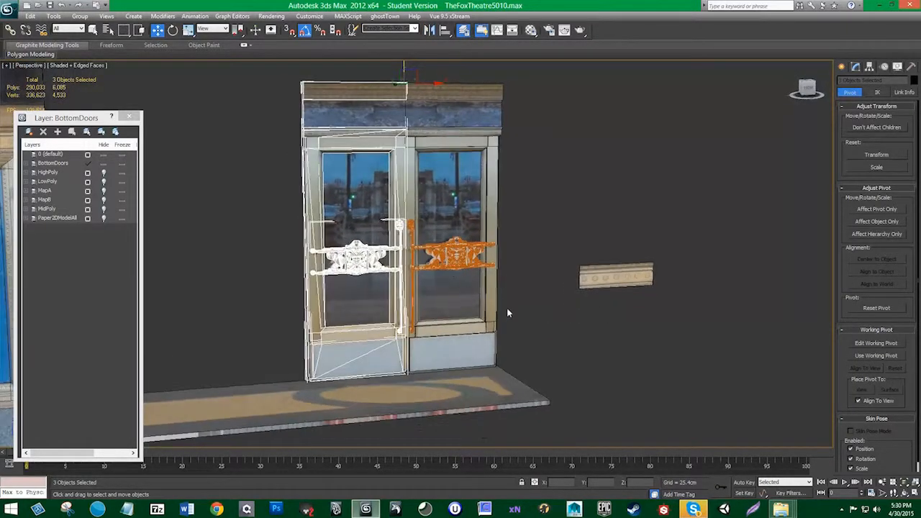
Step: Select both halves of the double door and snap one independent copy of them directly beside the original pair
left_click_drag(463, 280, 280, 81)
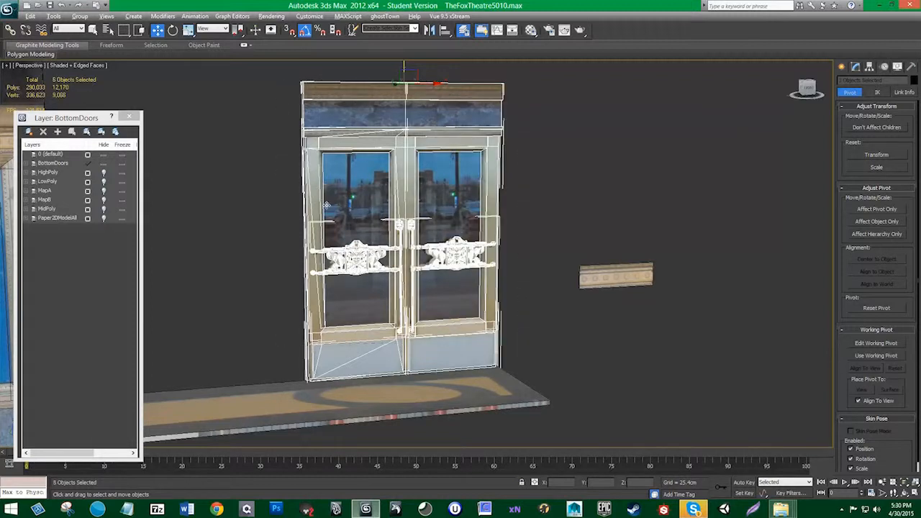
middle_click_drag(325, 203, 444, 210, "alt")
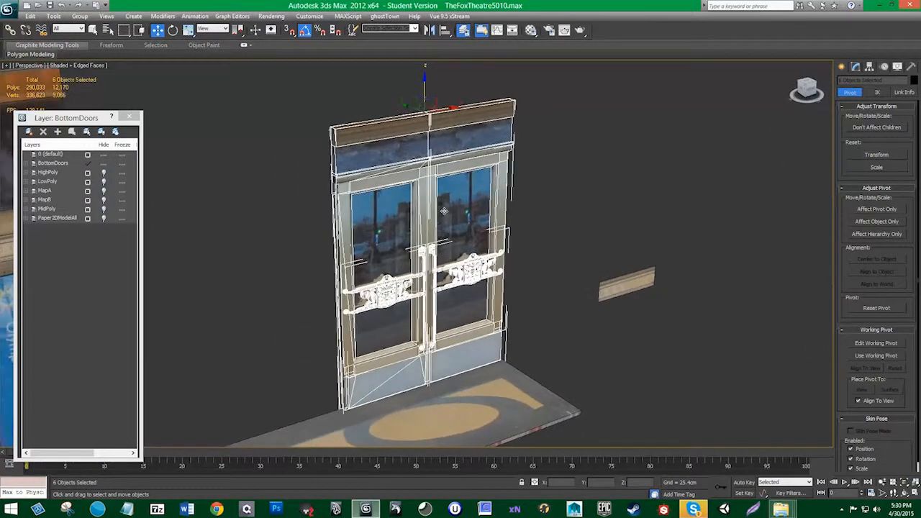
key("s")
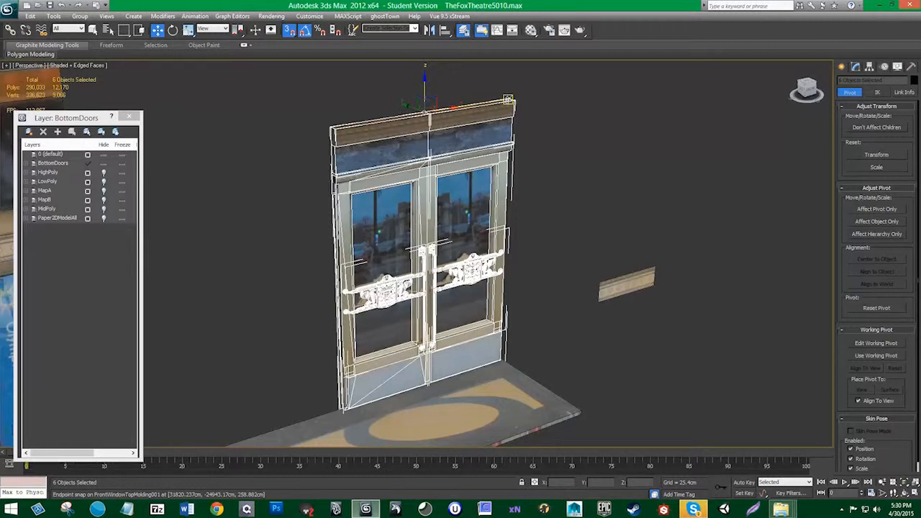
left_click_drag(508, 99, 331, 128, "shift")
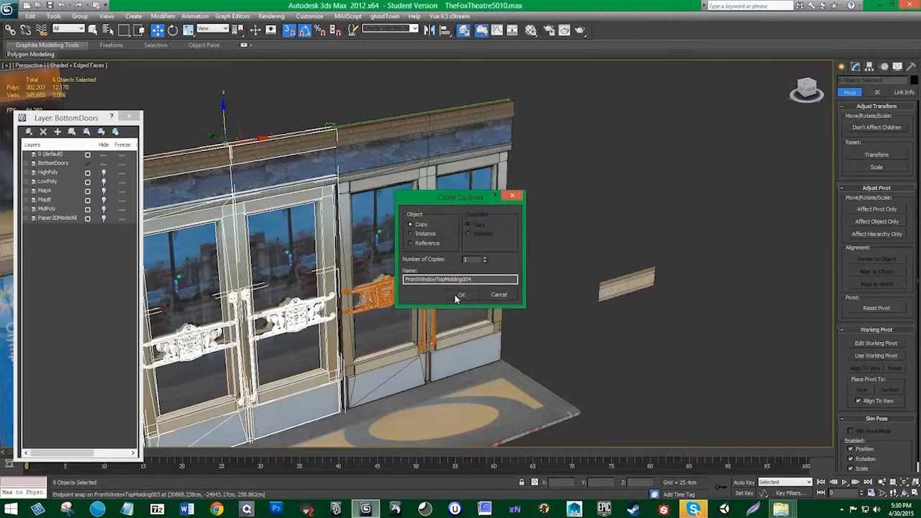
left_click(459, 295)
Step: Examine the seam and alignment of the four doors from several angles and distances, and clear the selection
middle_click_drag(478, 282, 420, 321, "alt")
scroll(414, 281, "up", 4)
middle_click_drag(386, 239, 446, 203)
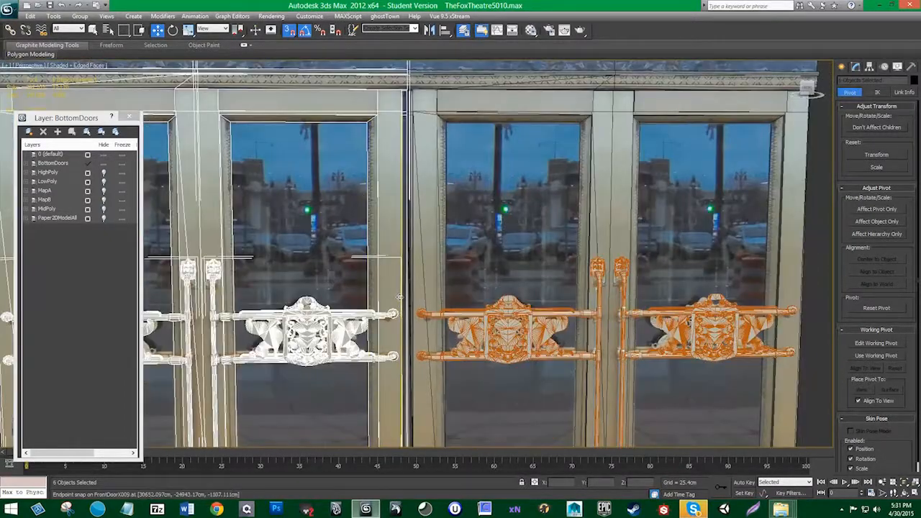
middle_click_drag(399, 297, 425, 273, "alt")
scroll(427, 270, "down", 10)
scroll(436, 292, "up", 6)
scroll(450, 229, "down", 3)
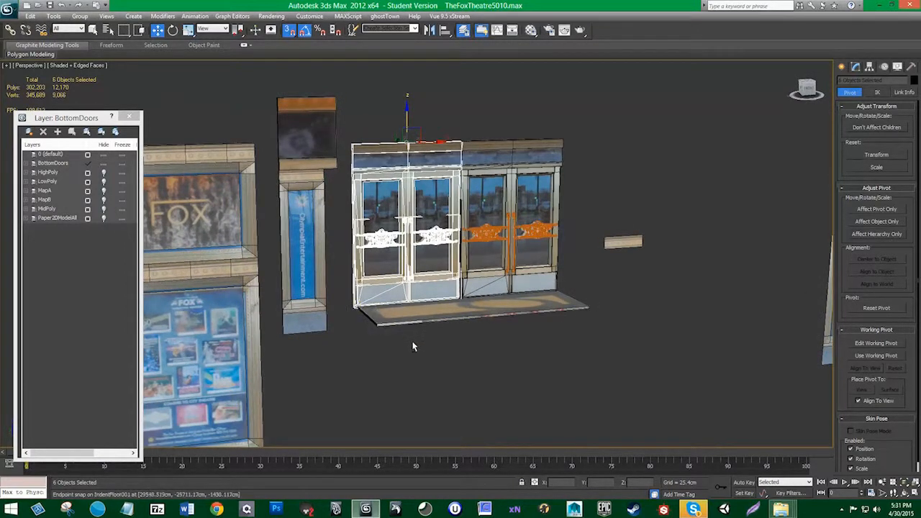
middle_click_drag(412, 347, 450, 322, "alt")
left_click(632, 137)
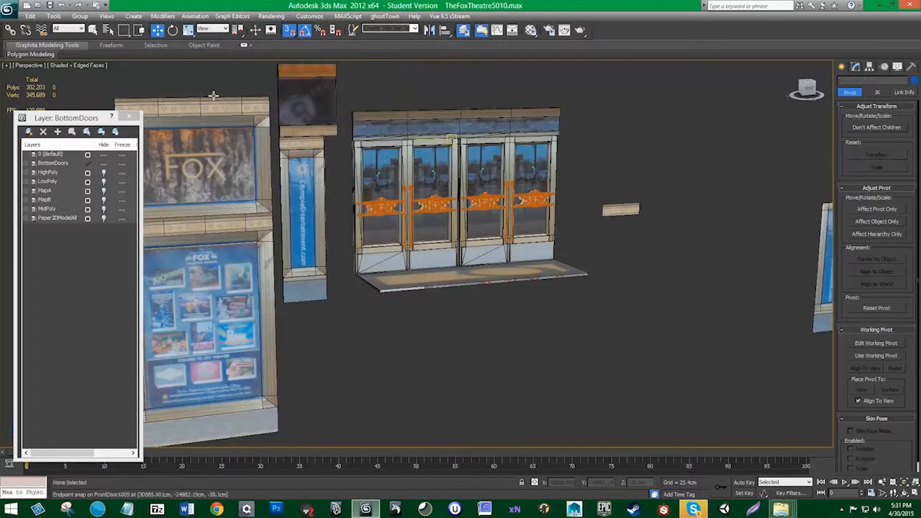